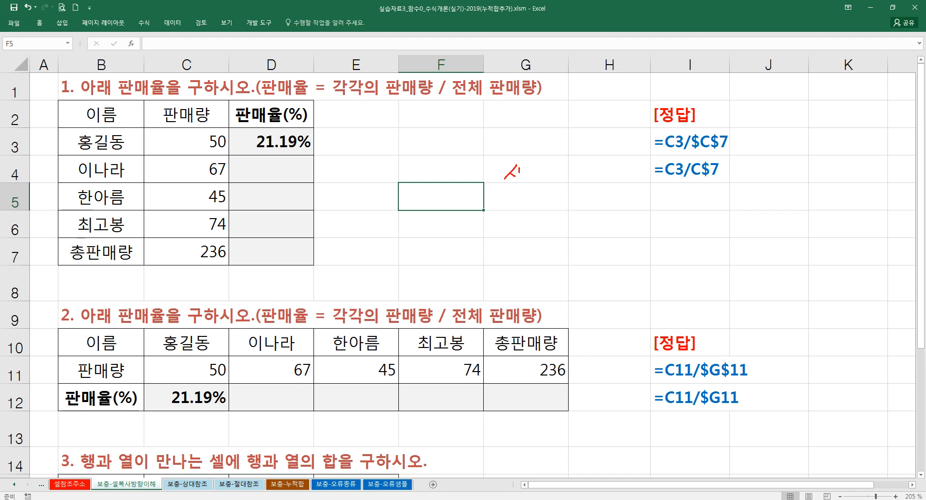
mouse_move(533, 172)
mouse_down()
mouse_move(540, 183)
mouse_move(522, 199)
mouse_up()
drag(516, 202, 524, 211)
drag(527, 201, 534, 207)
drag(536, 200, 536, 208)
drag(536, 204, 541, 212)
drag(516, 223, 519, 233)
mouse_move(511, 233)
mouse_down()
mouse_move(524, 238)
mouse_move(515, 229)
mouse_up()
drag(515, 236, 531, 232)
drag(534, 228, 530, 242)
drag(536, 233, 536, 241)
drag(530, 241, 536, 242)
drag(495, 188, 501, 231)
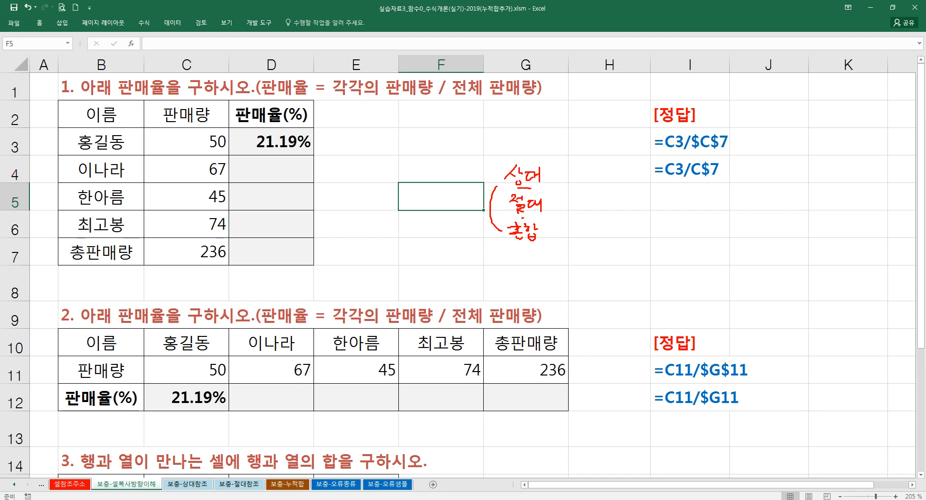
drag(515, 246, 532, 246)
mouse_move(451, 198)
mouse_down()
mouse_move(461, 215)
mouse_move(473, 213)
mouse_up()
key(Escape)
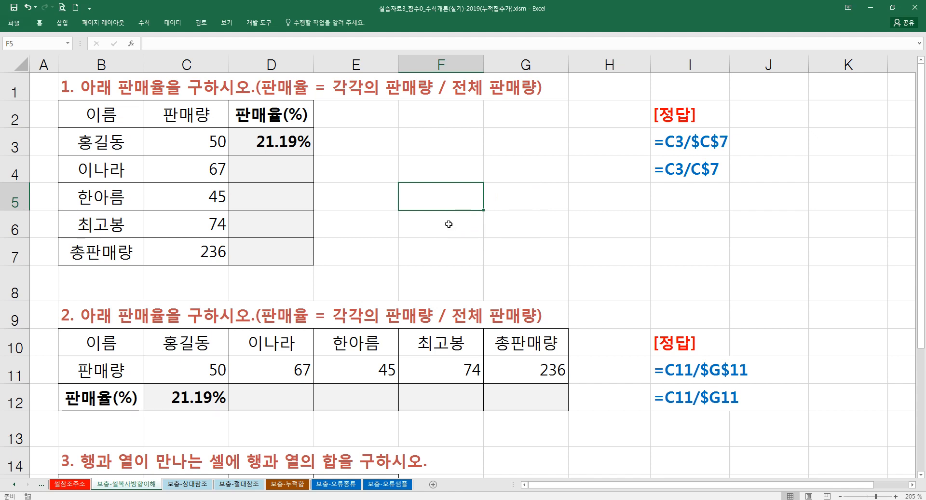
Start a formula in E3, beside the first sales-rate table, that divides C3 by C7
click(299, 147)
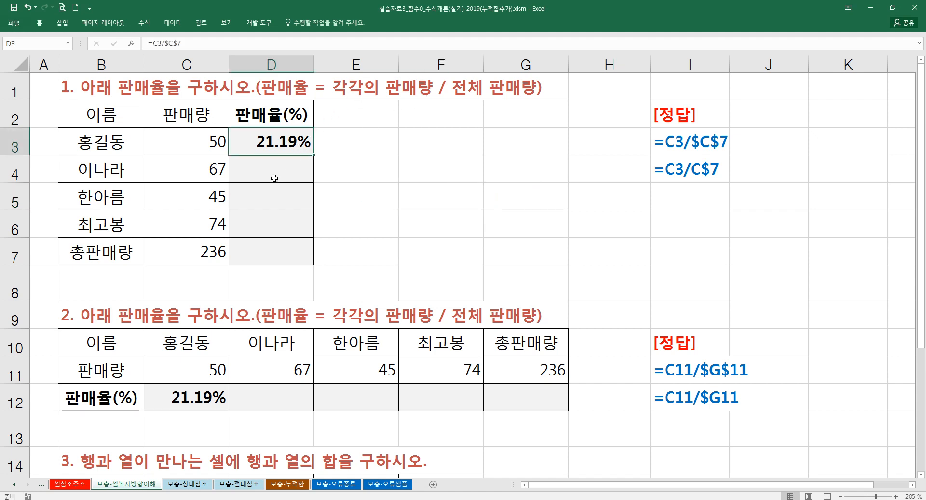
click(384, 145)
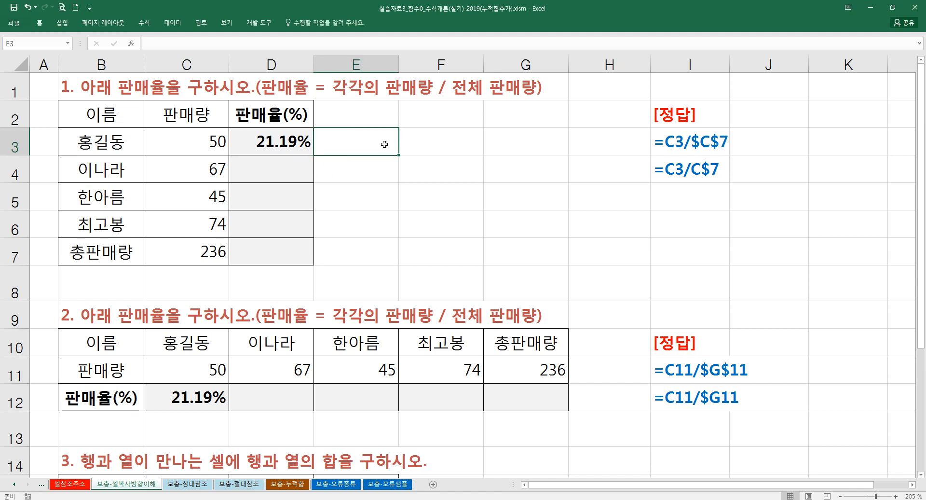
text(=)
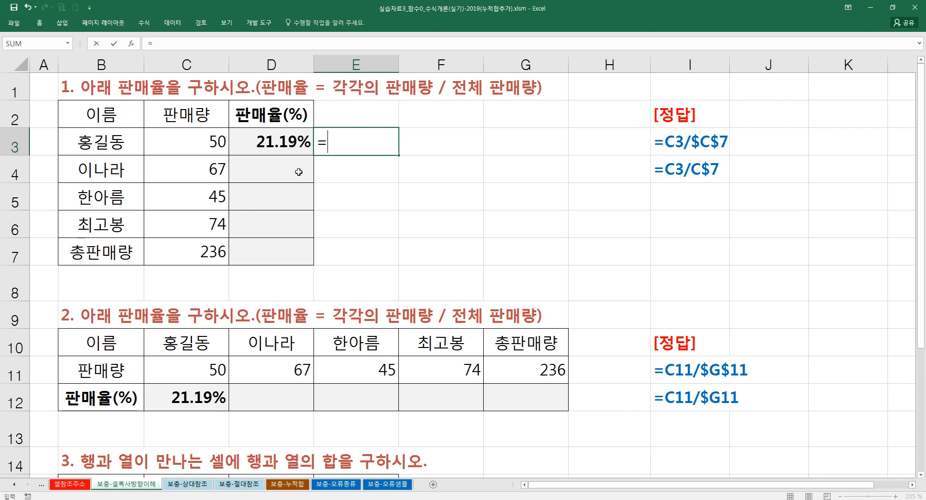
click(211, 146)
text(/)
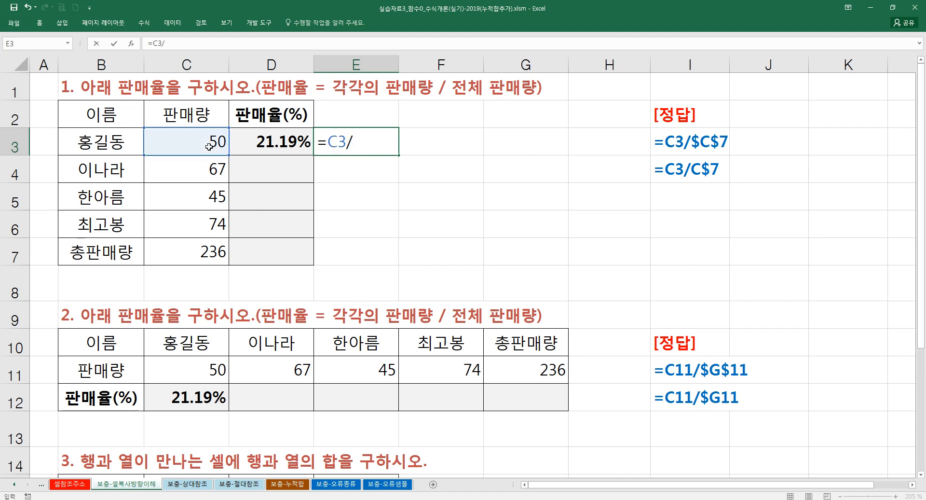
click(205, 244)
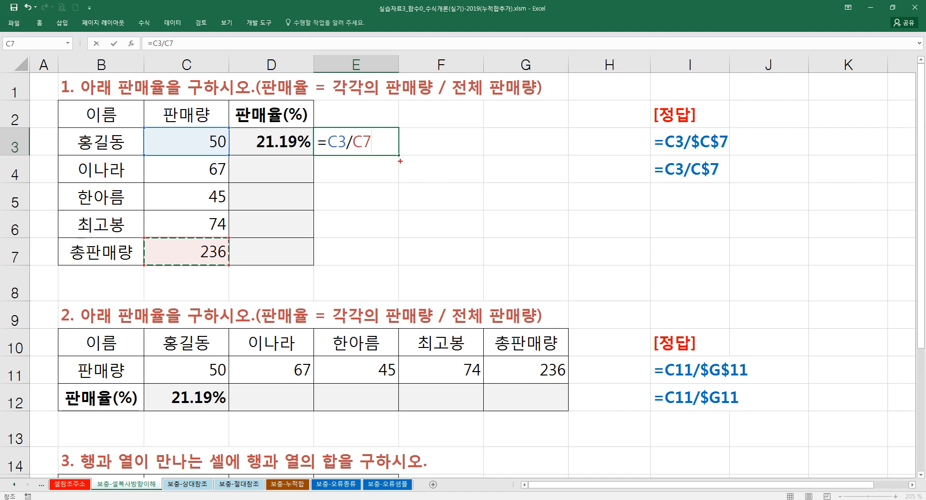
mouse_move(399, 178)
mouse_down()
mouse_move(399, 195)
mouse_move(406, 190)
mouse_up()
mouse_move(329, 151)
mouse_down()
mouse_move(344, 151)
mouse_move(344, 181)
mouse_up()
drag(359, 161, 343, 189)
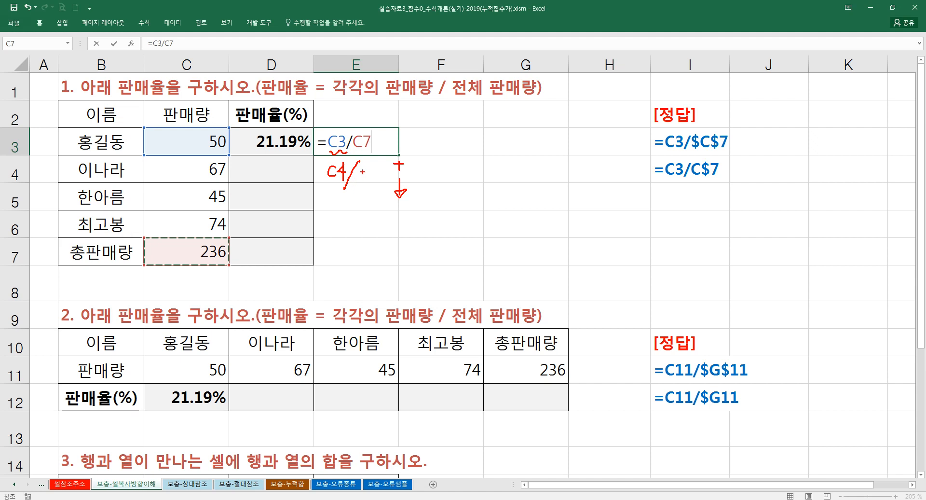
mouse_move(365, 170)
mouse_down()
mouse_move(364, 181)
mouse_move(381, 184)
mouse_up()
mouse_move(412, 158)
mouse_down()
mouse_move(459, 161)
mouse_move(448, 162)
mouse_up()
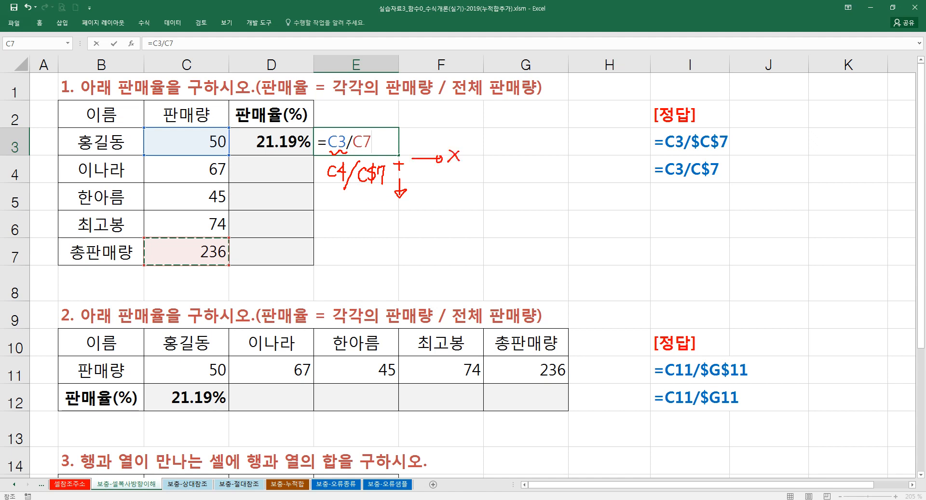
mouse_move(367, 188)
mouse_down()
mouse_move(386, 189)
mouse_move(371, 202)
mouse_up()
drag(378, 196, 388, 207)
mouse_move(446, 173)
mouse_down()
mouse_move(435, 180)
mouse_move(445, 188)
mouse_up()
mouse_move(454, 172)
mouse_down()
mouse_move(460, 191)
mouse_move(502, 190)
mouse_move(521, 174)
mouse_move(513, 192)
mouse_move(553, 190)
mouse_move(544, 197)
mouse_up()
mouse_move(544, 186)
mouse_down()
mouse_move(539, 194)
mouse_move(469, 182)
mouse_move(523, 169)
mouse_move(519, 191)
mouse_up()
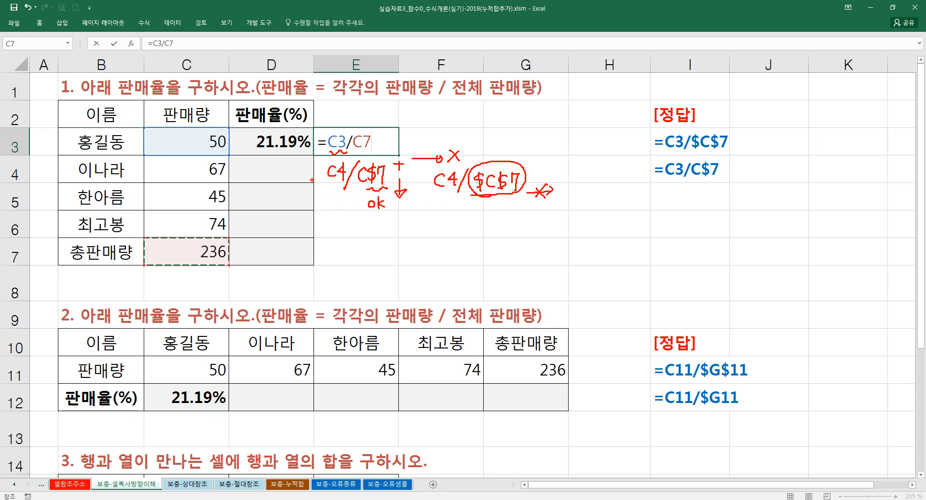
drag(306, 165, 325, 165)
mouse_move(317, 161)
mouse_down()
mouse_move(319, 199)
mouse_move(326, 192)
mouse_up()
mouse_move(694, 184)
mouse_down()
mouse_move(722, 181)
mouse_move(705, 197)
mouse_up()
mouse_move(697, 148)
mouse_down()
mouse_move(732, 133)
mouse_move(717, 157)
mouse_up()
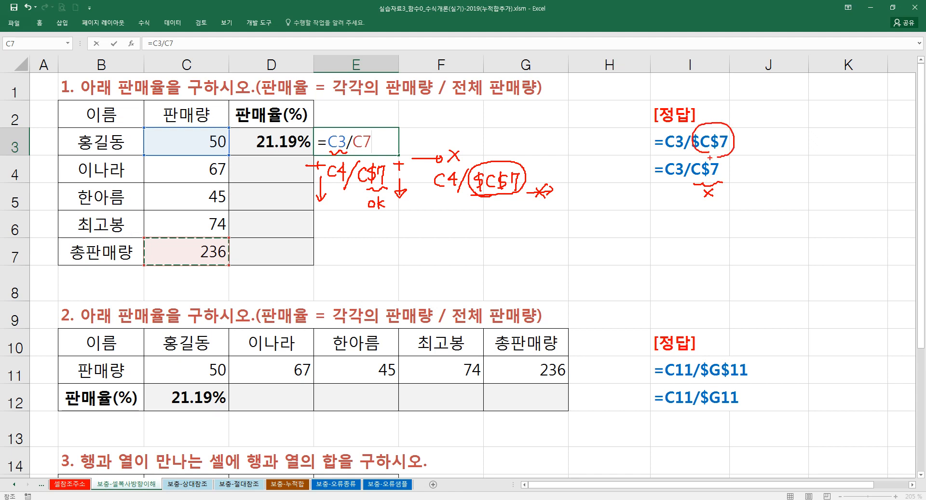
key(Escape)
Lock only the divisor's row so the E3 formula reads =C3/C$7, and fill it down through E7
key(F4)
key(F4)
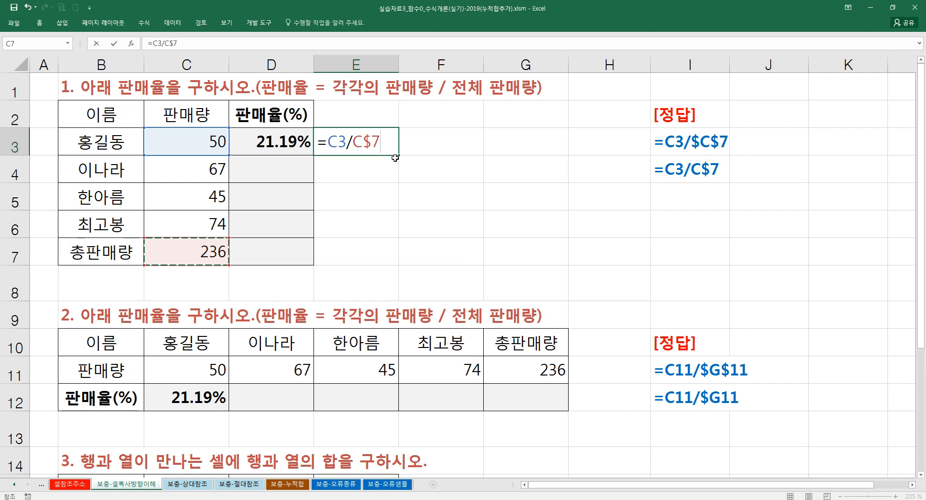
key(Return)
key(Up)
drag(394, 156, 398, 249)
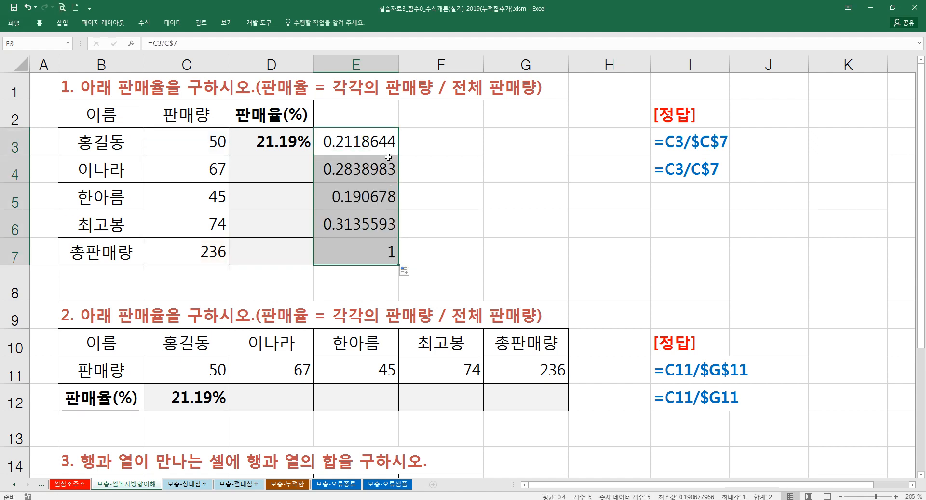
Check the formula in D3 and fill it down through D7 in the first sales-rate table
double_click(307, 146)
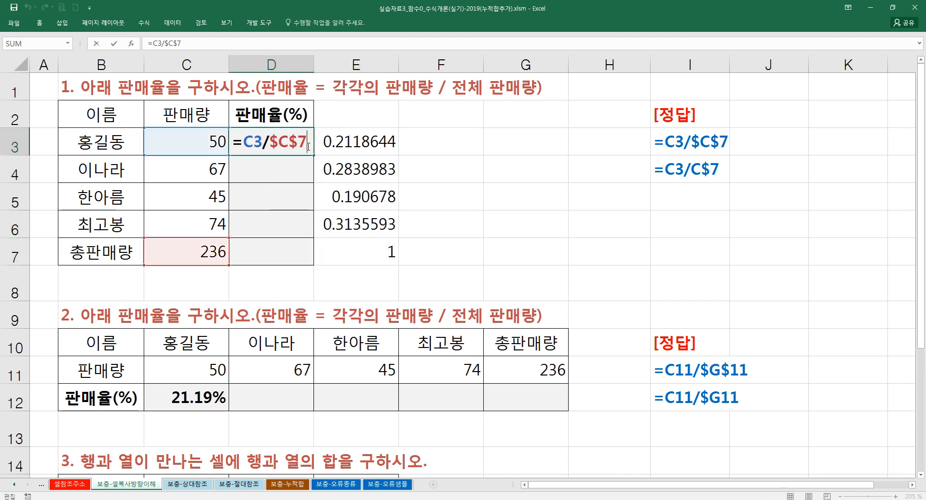
key(Return)
click(308, 147)
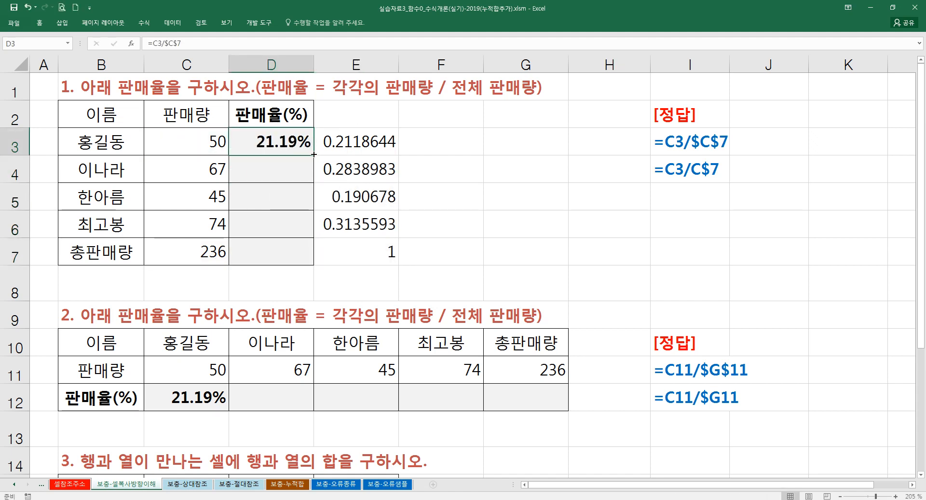
drag(314, 162, 312, 256)
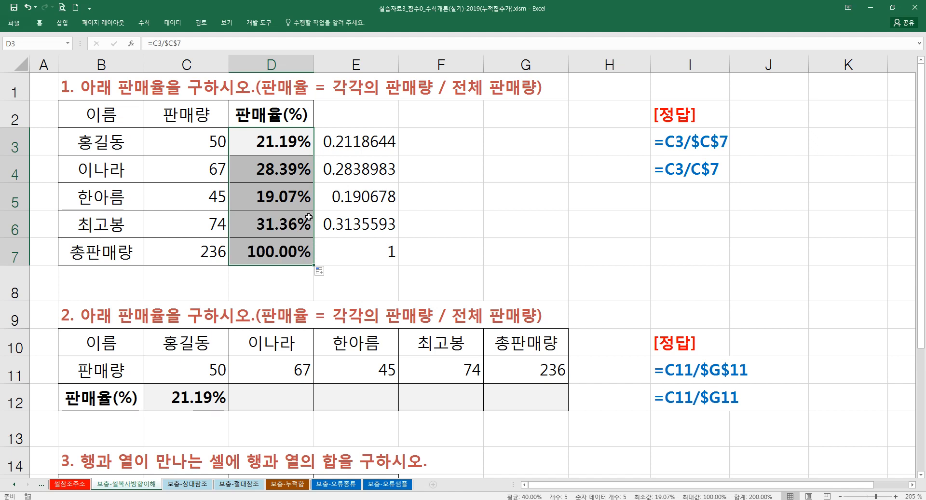
Clear the trial results in E3:E7 and the filled sales rates in D4:D7
drag(356, 141, 356, 249)
key(Delete)
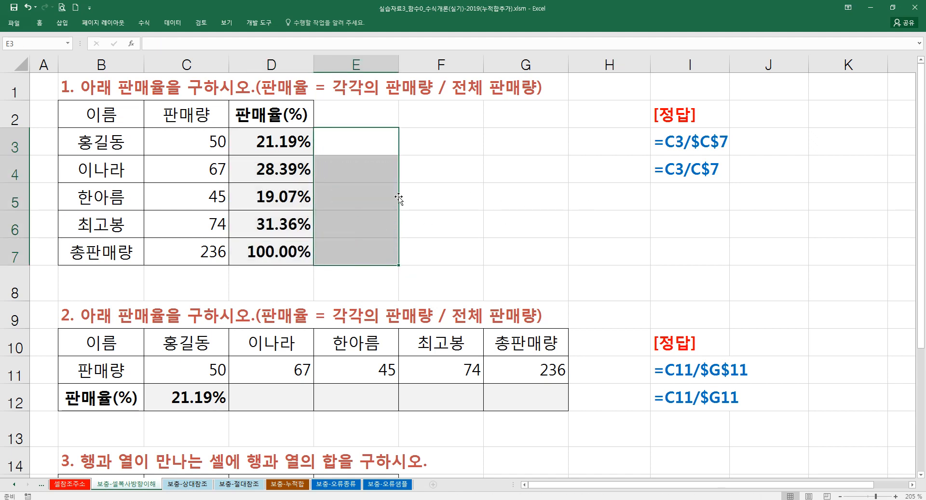
drag(293, 180, 278, 248)
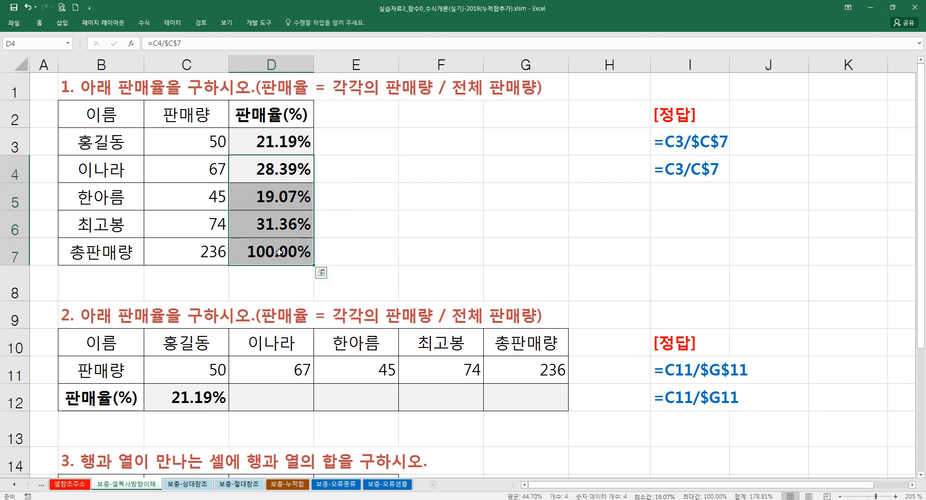
key(Delete)
click(356, 227)
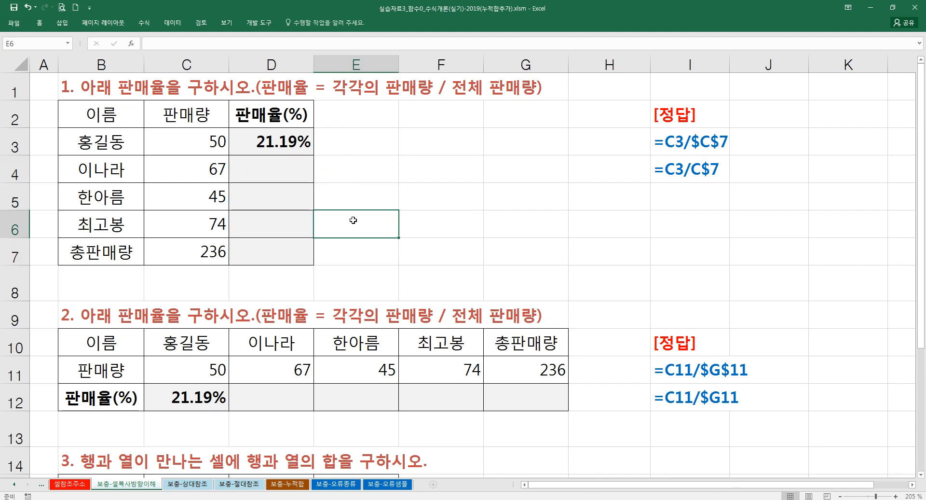
Check the formula in C12 of the second table, then start a formula in C13 dividing C11 by G11
scroll(353, 220, down, 2)
scroll(353, 220, down, 1)
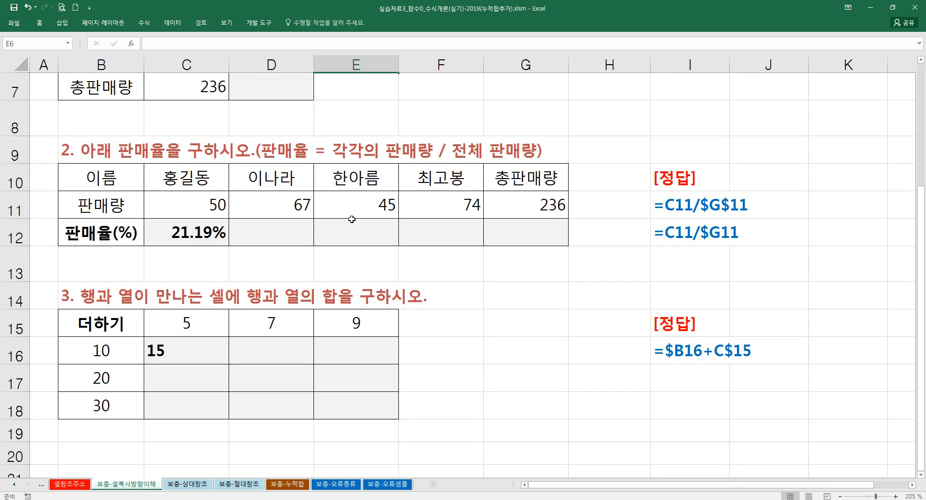
double_click(200, 233)
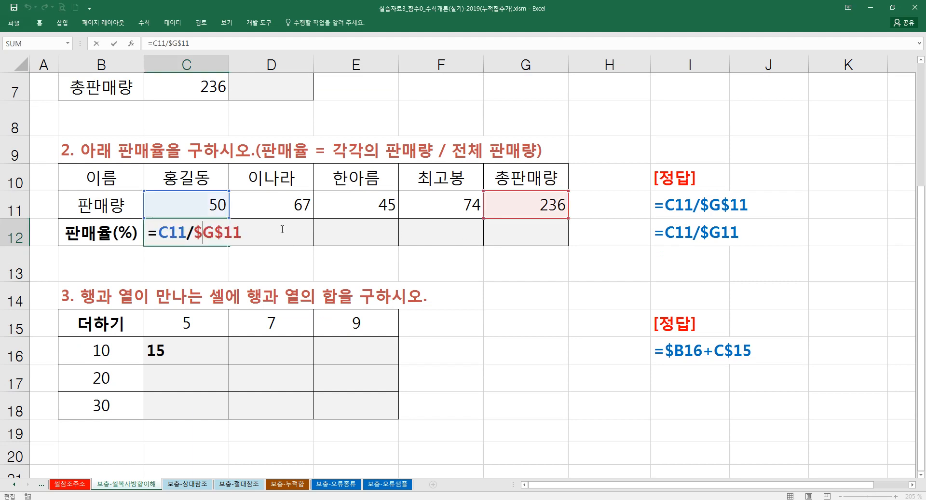
click(196, 258)
text(=)
click(195, 213)
text(/)
click(524, 199)
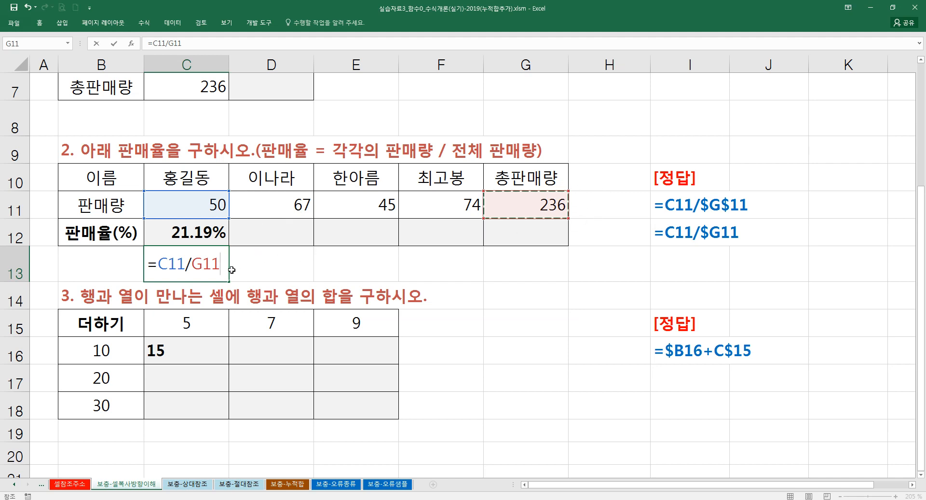
Lock only the divisor's column so the C13 formula reads =C11/$G11, and fill it across through G13
key(F4)
key(F4)
key(F4)
key(ctrl+Return)
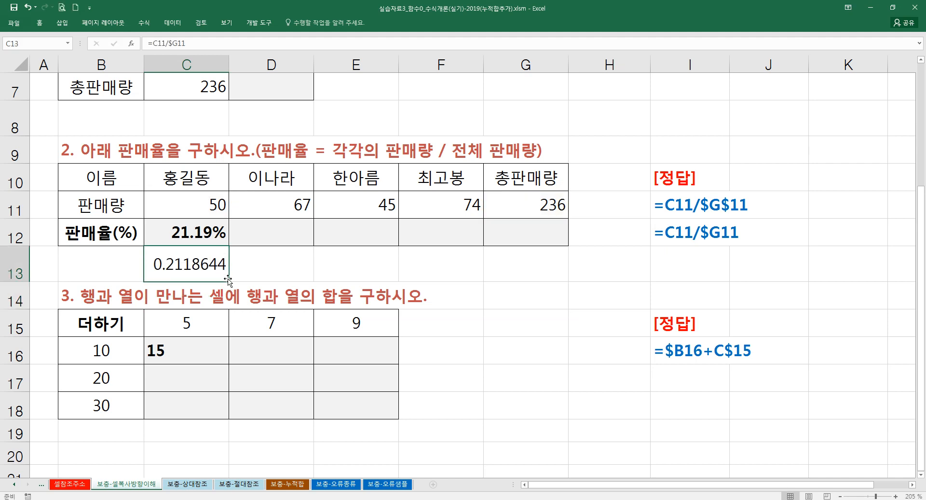
drag(229, 282, 560, 282)
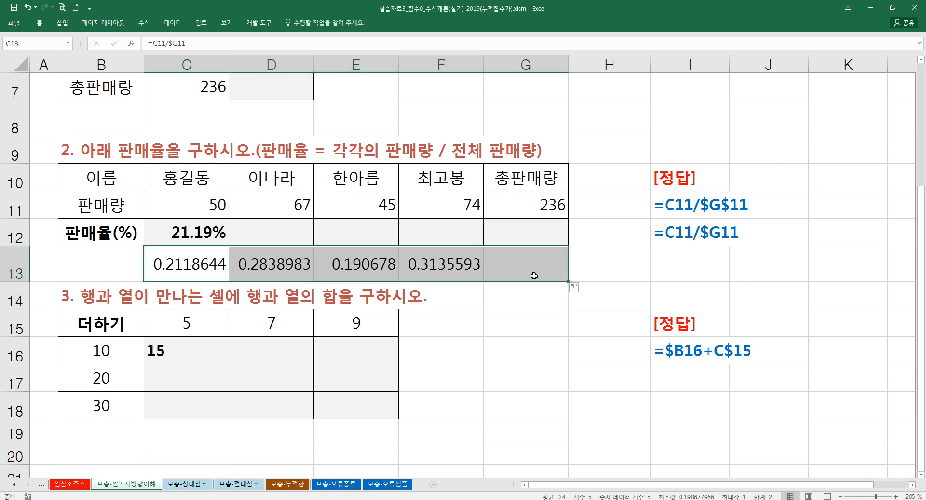
Fill the sales-rate formula in C12 across through G12 in the second table
click(225, 241)
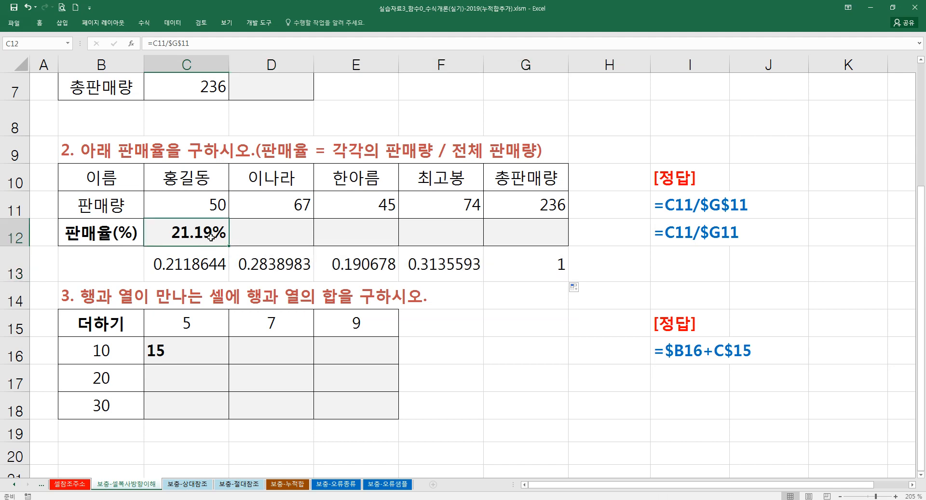
double_click(211, 237)
key(Escape)
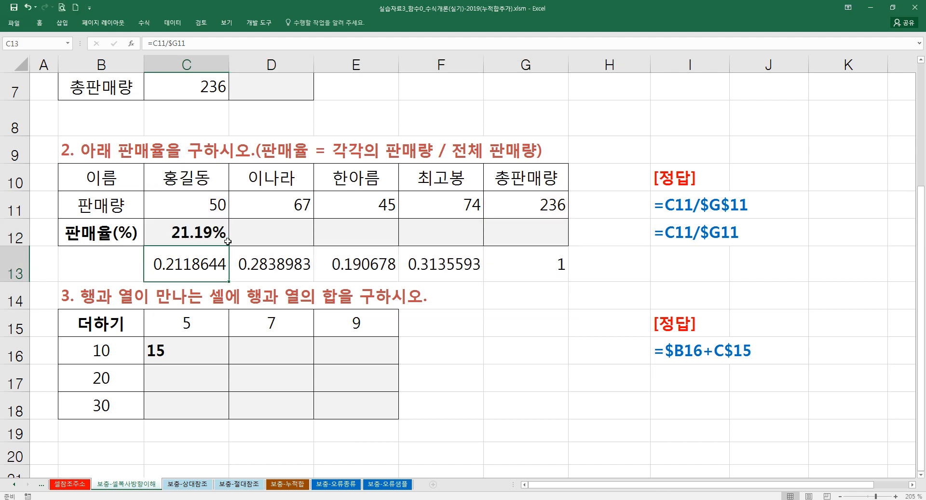
drag(230, 245, 594, 247)
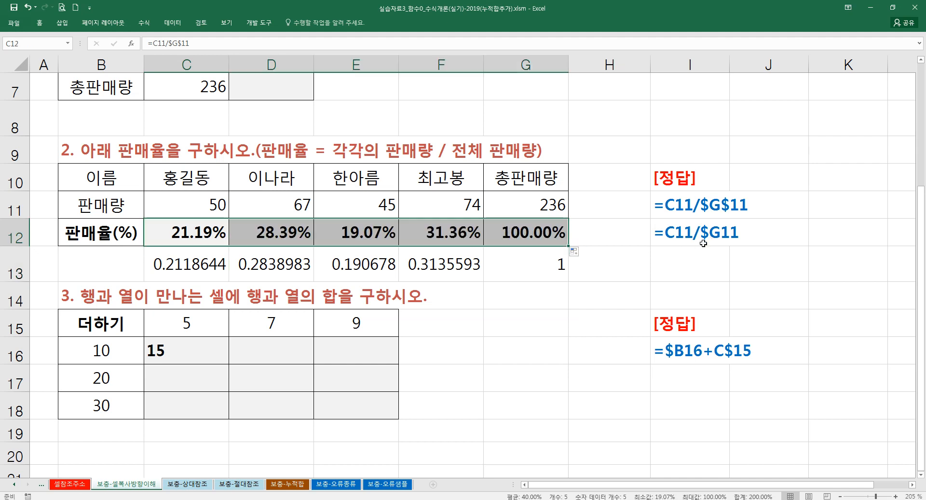
Clear the filled sales rates in D12:G12 and the trial results in C13:G13
click(281, 237)
drag(536, 235, 535, 235)
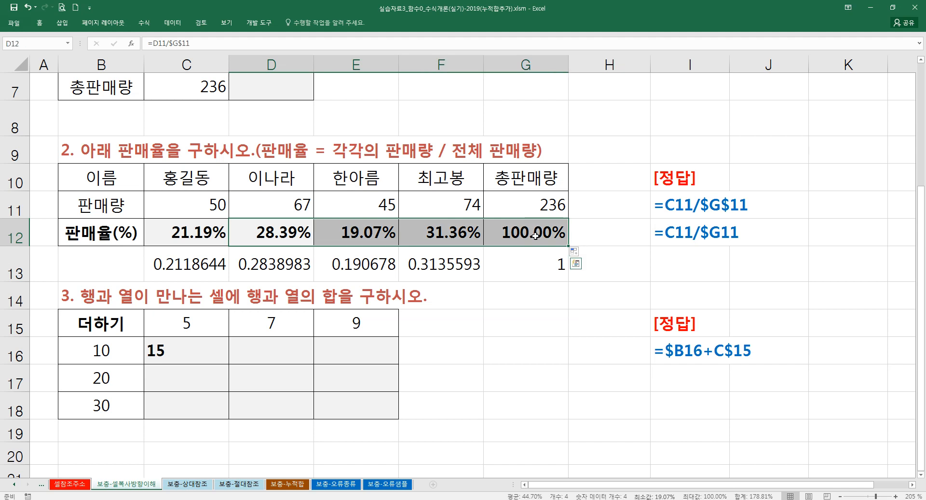
key(Delete)
drag(186, 264, 526, 264)
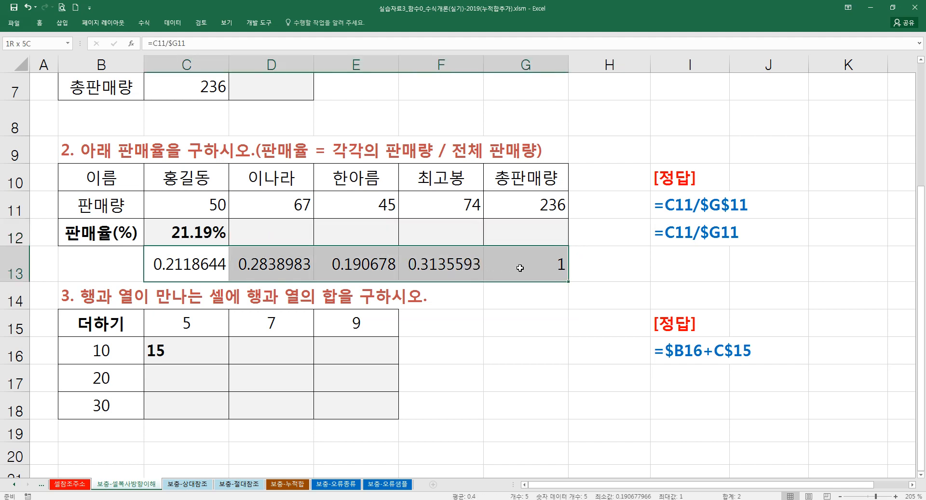
key(Delete)
click(614, 256)
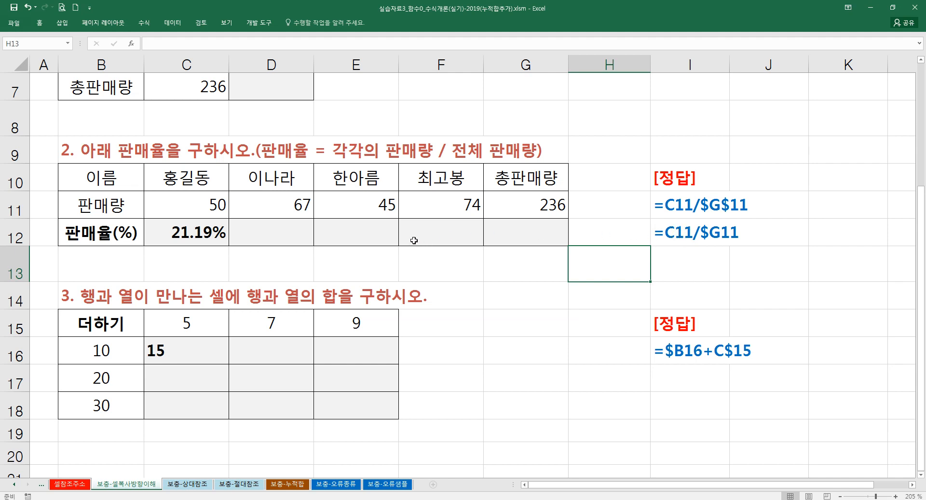
Compare the formulas in D3 and C12, then examine the row-and-column sum formula in C16 of the third exercise
scroll(411, 246, up, 1)
scroll(411, 247, up, 1)
click(299, 146)
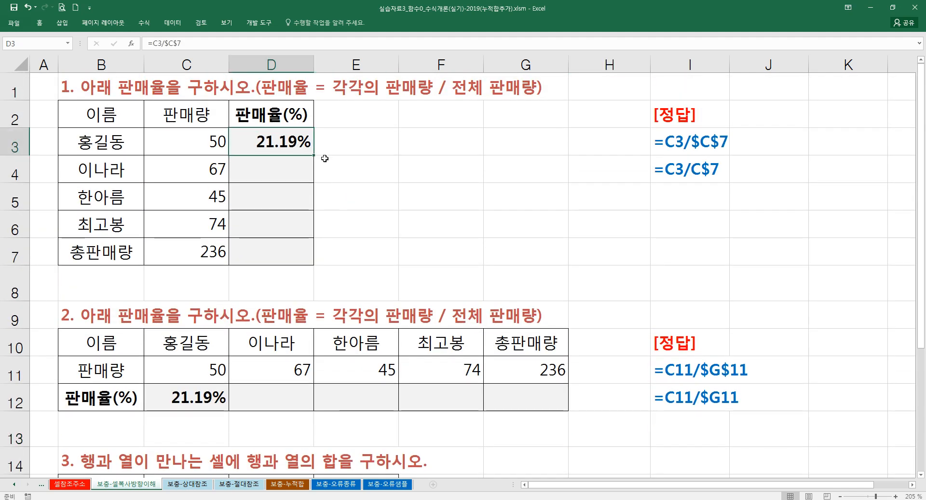
click(215, 377)
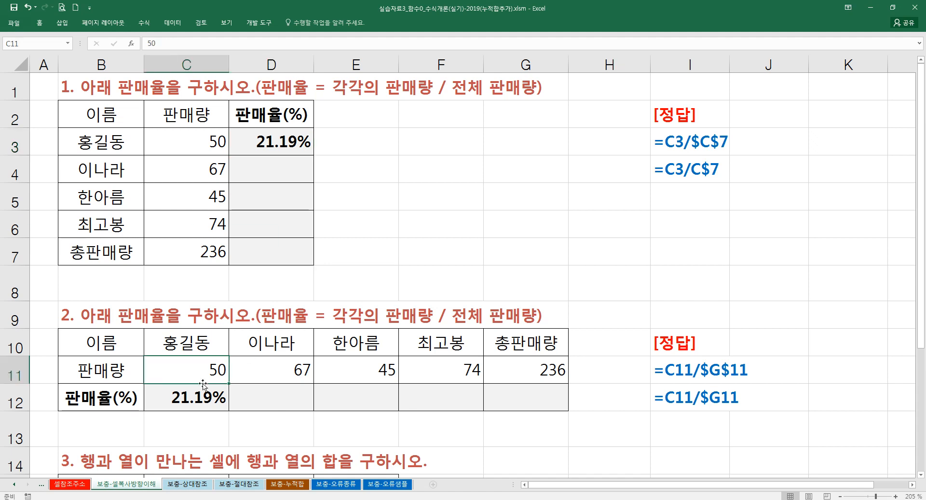
click(220, 398)
scroll(439, 367, down, 1)
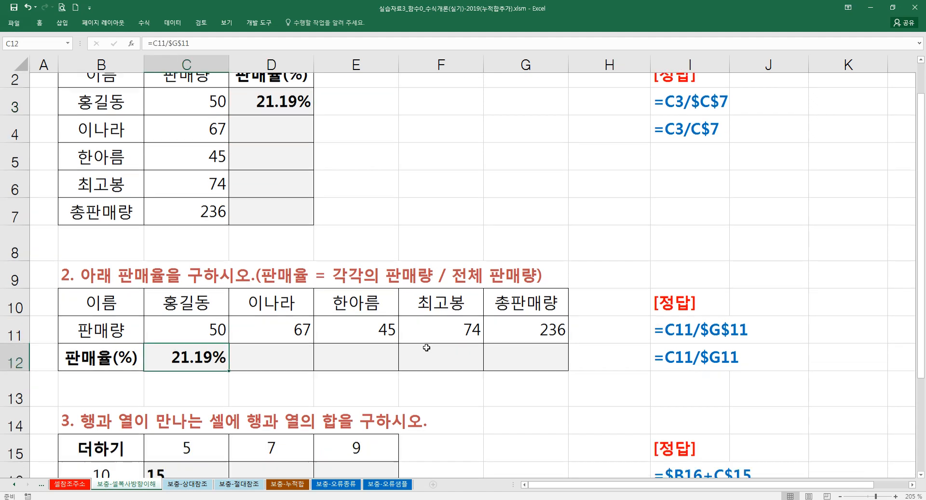
scroll(374, 316, down, 3)
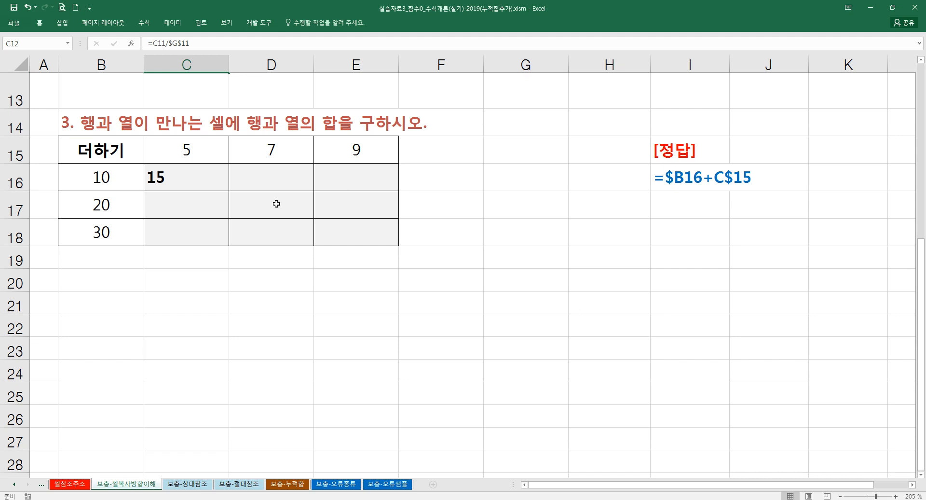
click(220, 184)
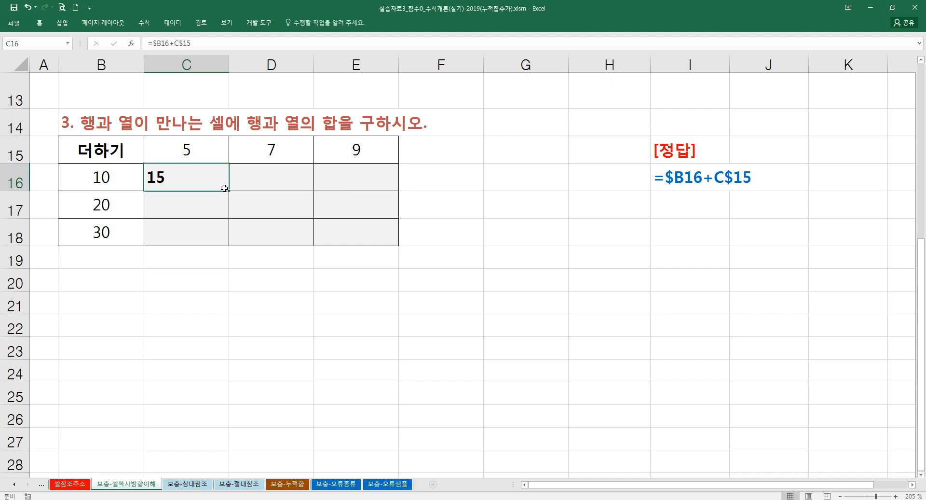
Fill the C16 sum formula across and down through E18, and undo the fill
drag(229, 190, 379, 246)
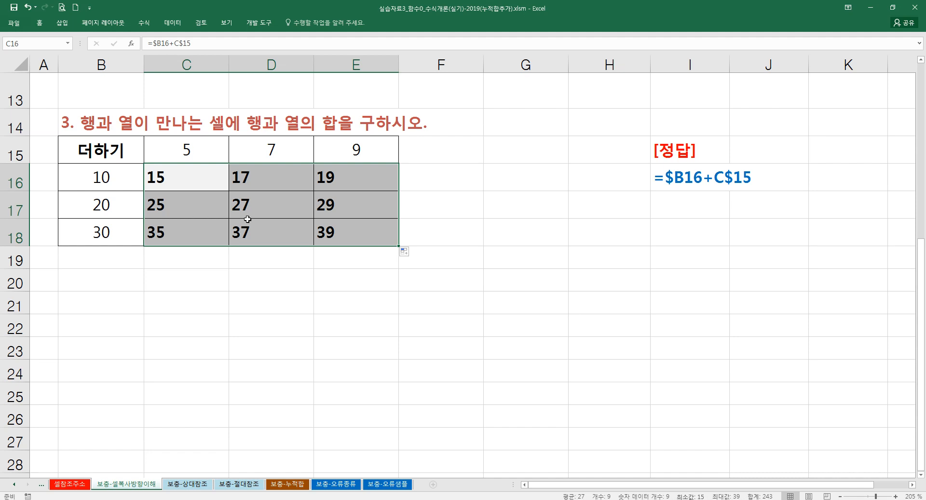
key(ctrl+z)
key(ctrl+z)
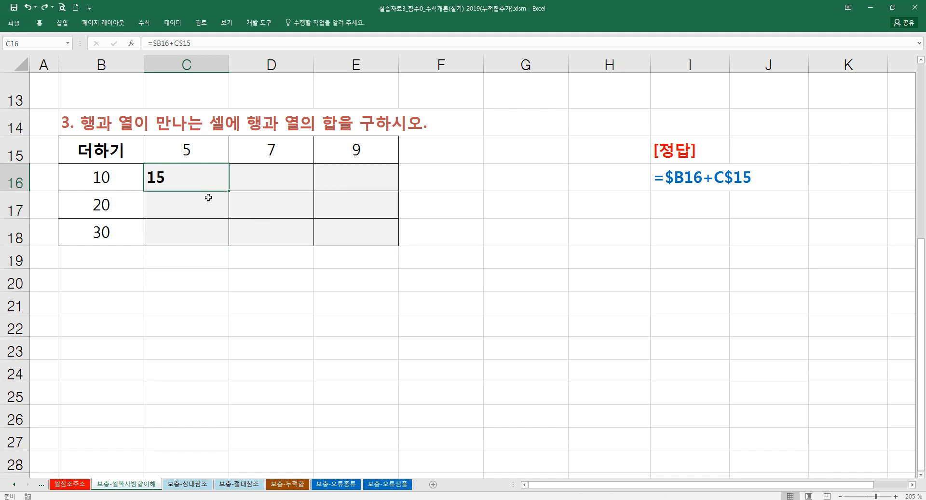
Clear C16 and start its sum formula again as =B16+C15 with relative references
key(Delete)
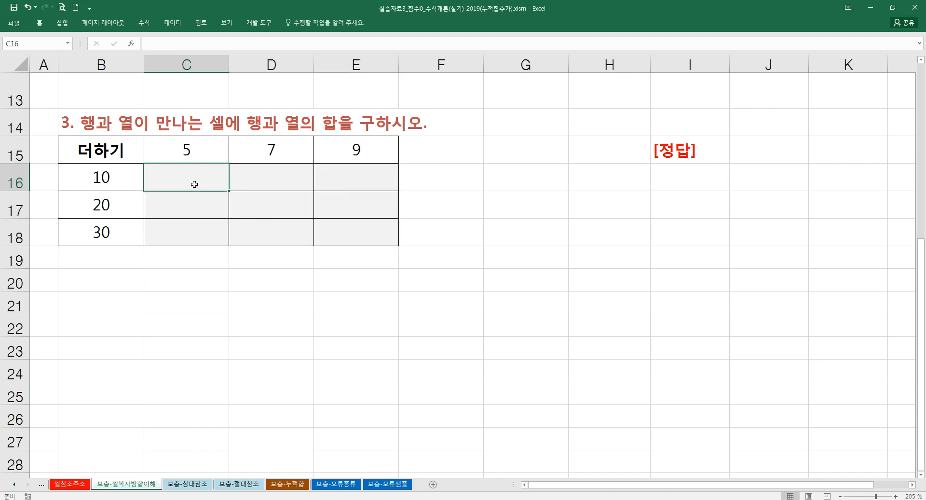
text(=)
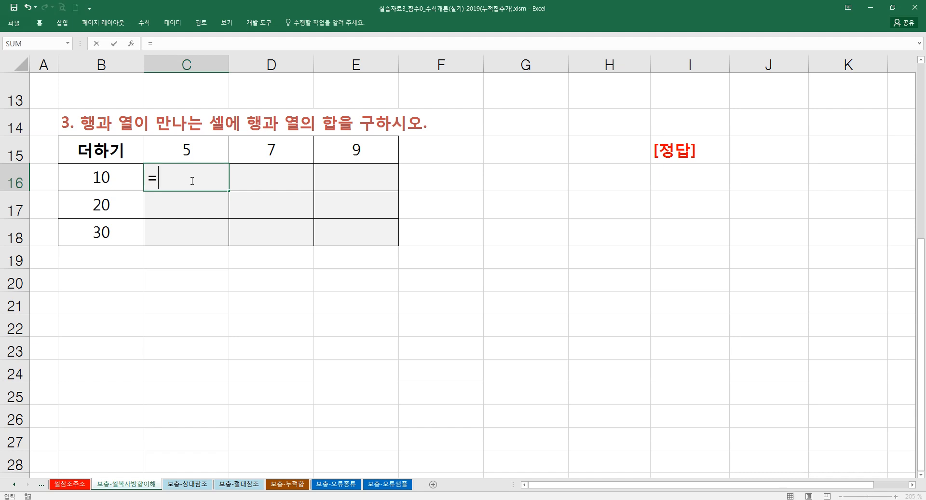
click(123, 184)
text(+)
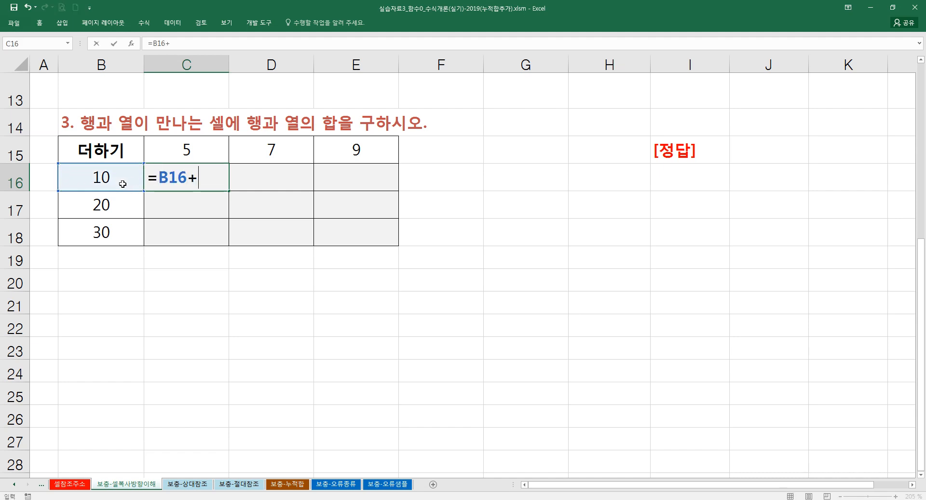
click(187, 150)
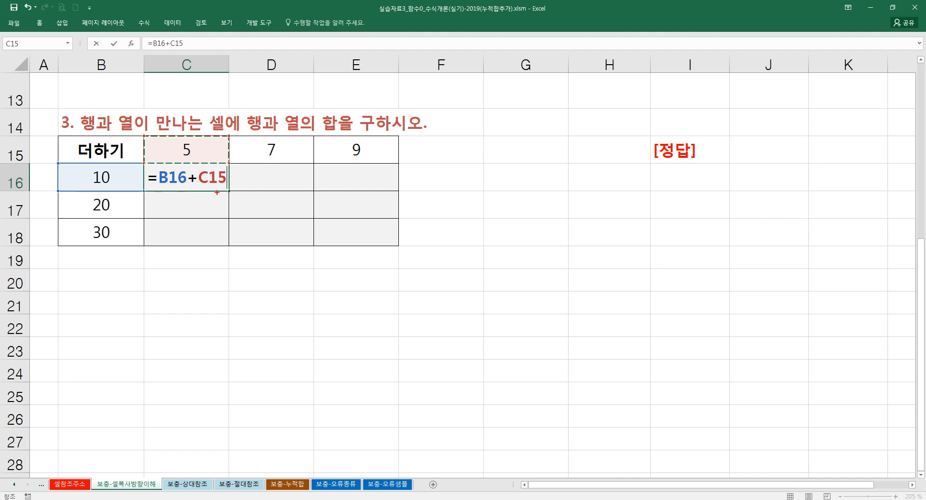
mouse_move(159, 192)
mouse_down()
mouse_move(192, 190)
mouse_move(194, 218)
mouse_up()
drag(113, 182, 114, 205)
drag(117, 200, 117, 231)
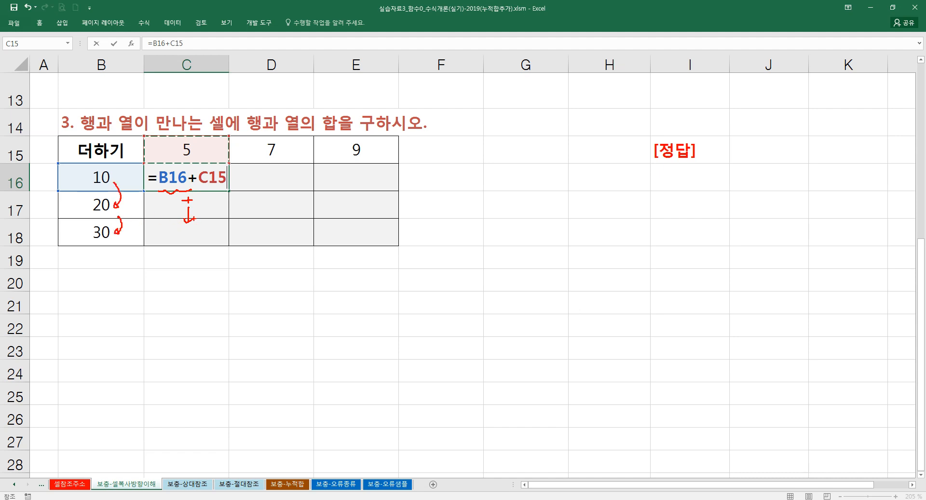
mouse_move(170, 213)
mouse_down()
mouse_move(175, 207)
mouse_move(183, 218)
mouse_move(171, 238)
mouse_up()
drag(183, 231, 182, 239)
drag(224, 194, 268, 200)
mouse_move(120, 169)
mouse_down()
mouse_move(164, 159)
mouse_move(134, 157)
mouse_up()
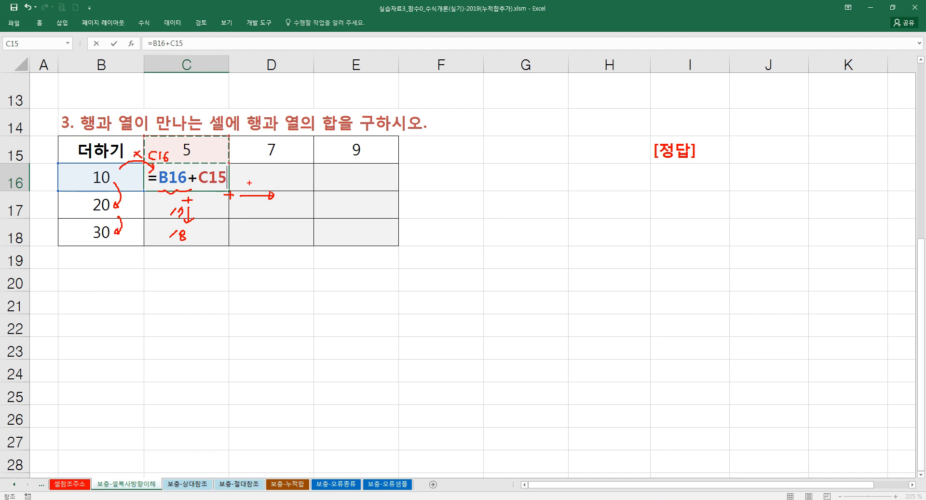
drag(129, 203, 133, 204)
drag(129, 207, 141, 215)
drag(138, 217, 146, 224)
drag(126, 174, 185, 186)
key(Escape)
Lock only the column of B16 so the C16 formula reads =$B16+C15
click(175, 186)
key(F4)
key(F4)
key(F4)
click(176, 186)
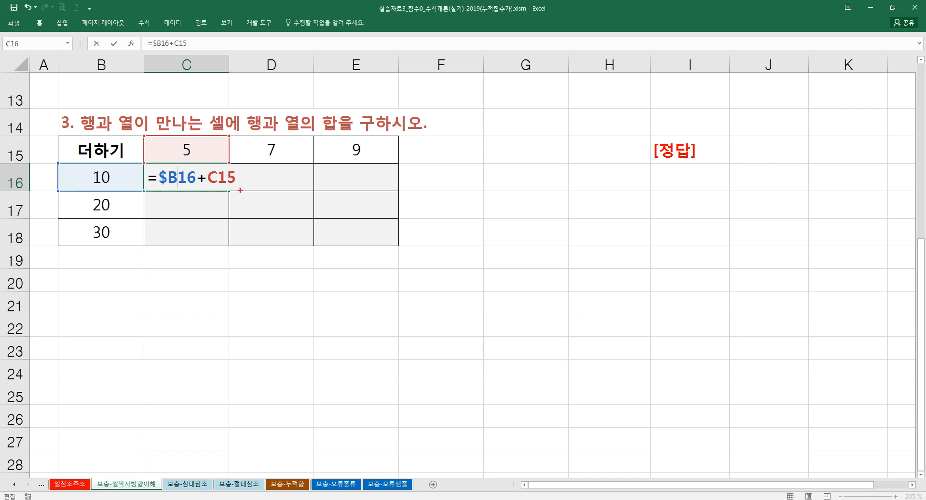
mouse_move(231, 193)
mouse_down()
mouse_move(221, 194)
mouse_move(258, 197)
mouse_up()
drag(215, 151, 334, 159)
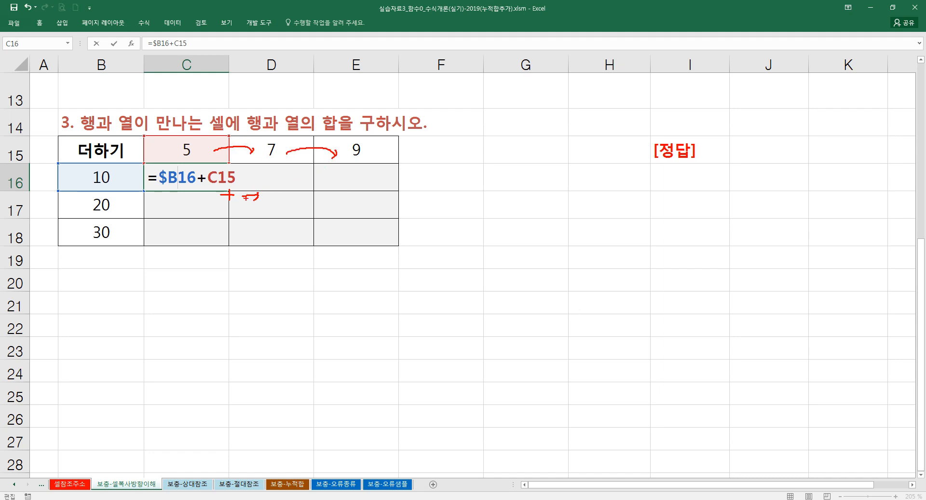
mouse_move(273, 187)
mouse_down()
mouse_move(281, 197)
mouse_move(291, 185)
mouse_up()
drag(227, 211, 225, 223)
mouse_move(185, 158)
mouse_down()
mouse_move(194, 154)
mouse_move(144, 177)
mouse_up()
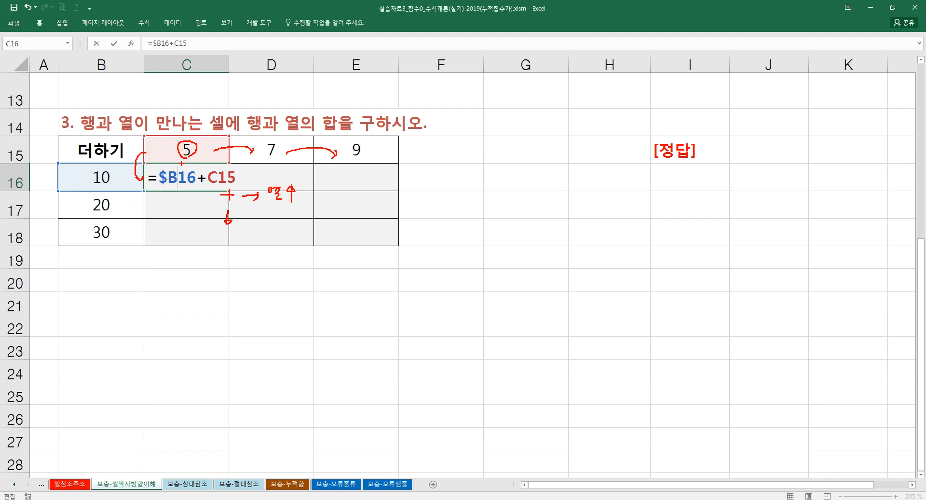
drag(149, 178, 156, 177)
mouse_move(113, 165)
mouse_down()
mouse_move(115, 185)
mouse_move(127, 186)
mouse_up()
key(Escape)
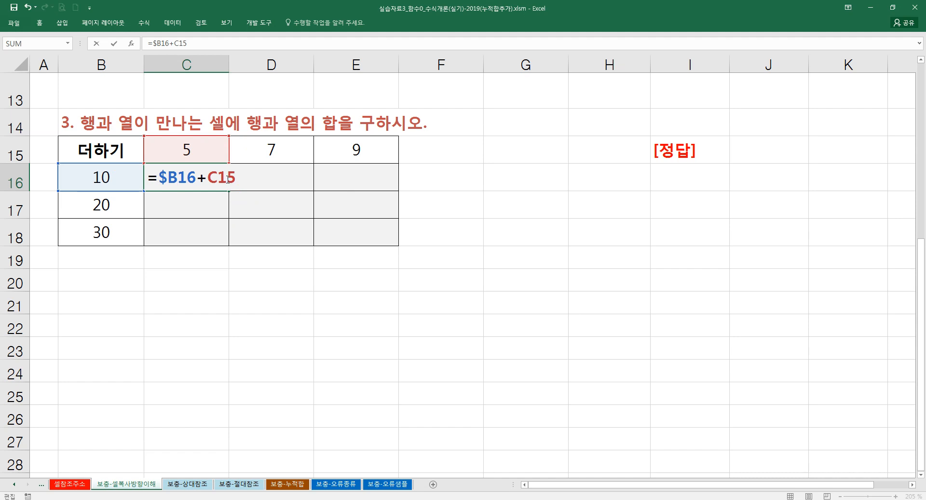
Lock only the row of C15 so C16 reads =$B16+C$15, and fill the formula across and down through E18
key(F4)
key(F4)
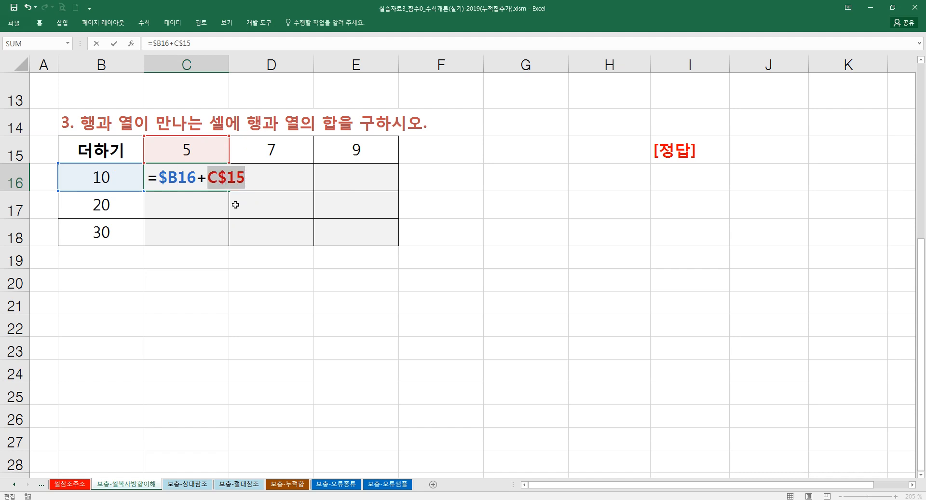
drag(218, 178, 244, 181)
click(245, 182)
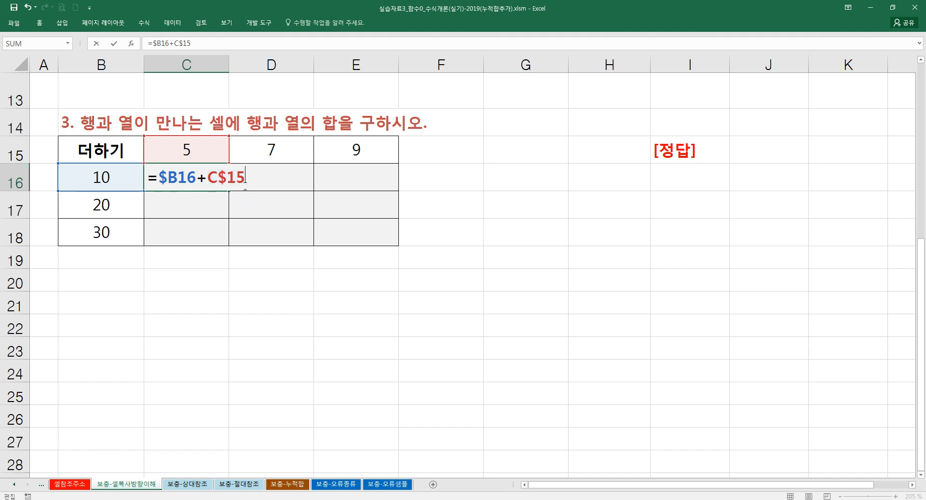
key(Return)
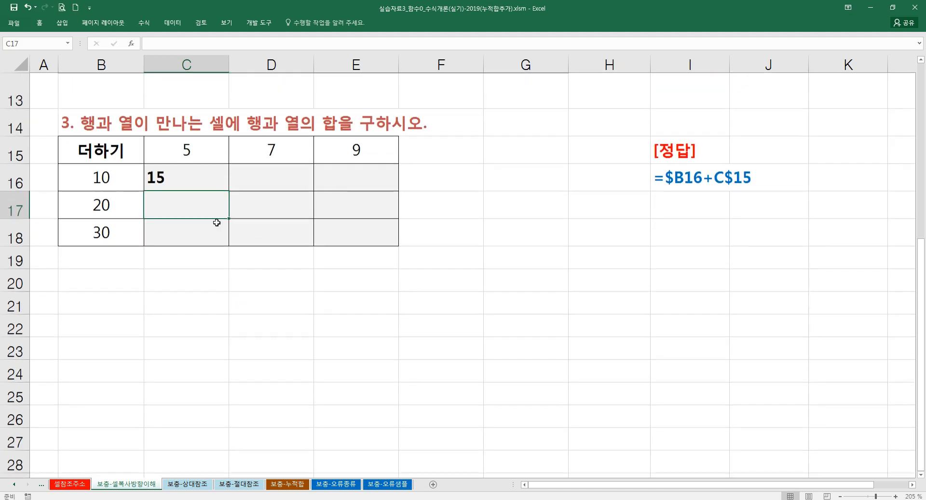
click(213, 180)
drag(228, 190, 373, 241)
Compare the row and column references in the filled formulas of C17, C18, D16, D17 and E18
double_click(218, 211)
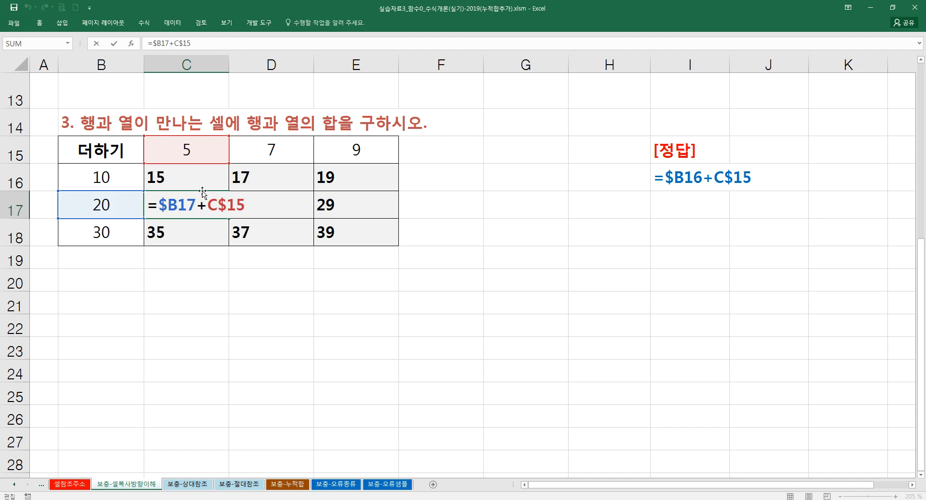
click(198, 234)
double_click(198, 235)
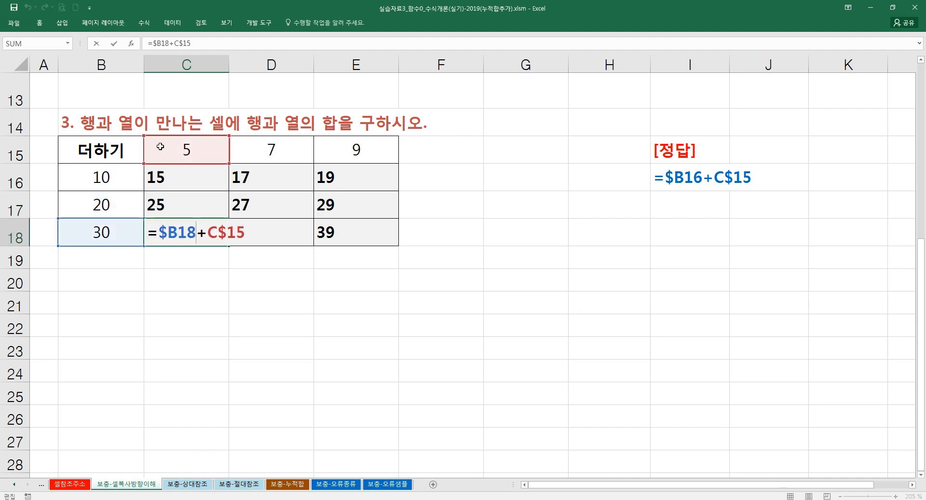
click(270, 179)
double_click(273, 177)
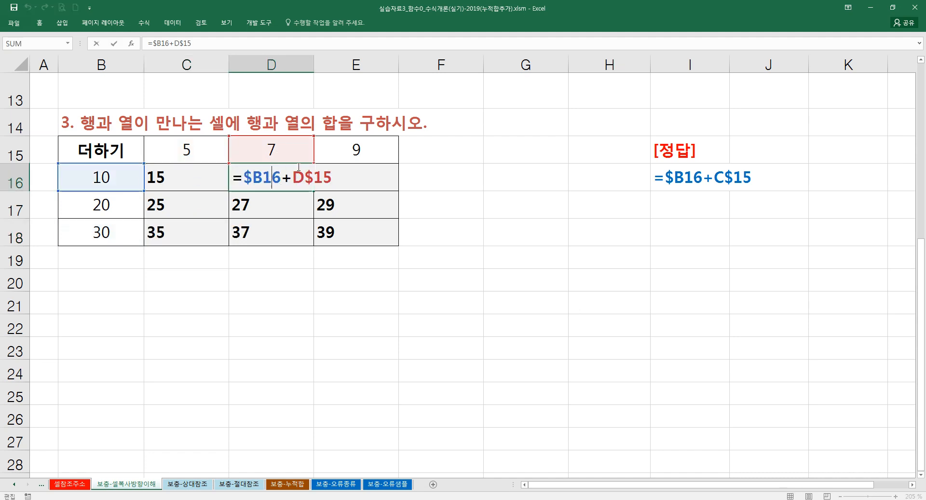
click(301, 203)
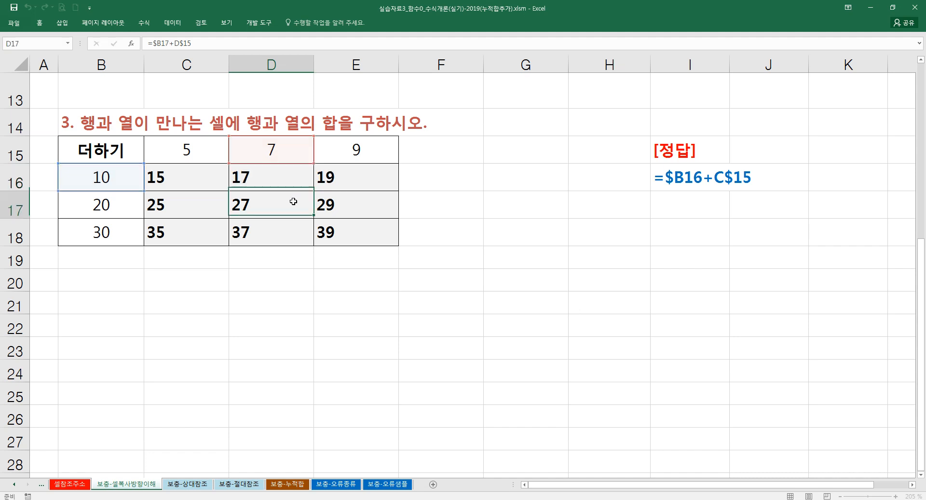
click(362, 231)
double_click(365, 232)
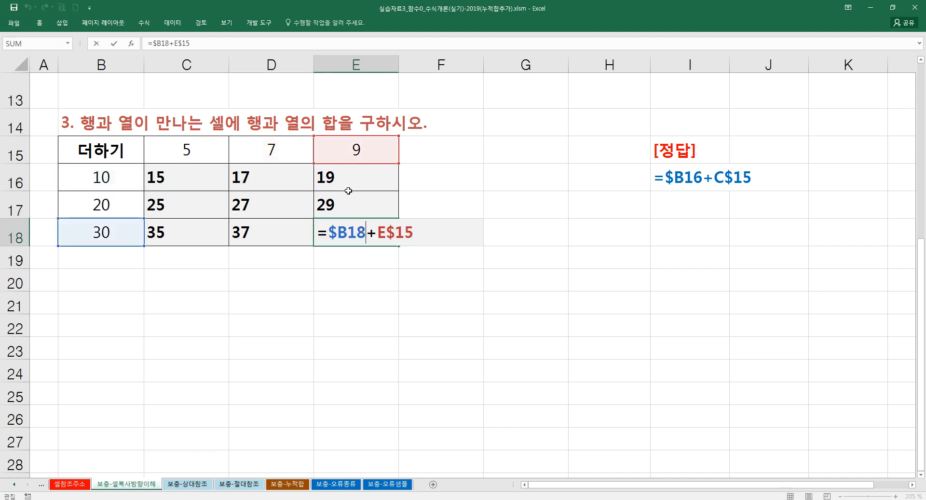
key(ctrl+Return)
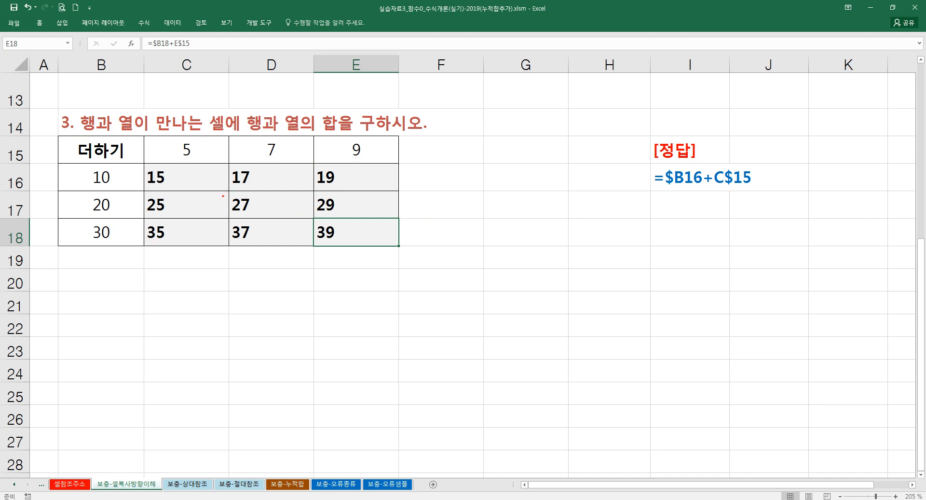
mouse_move(241, 195)
mouse_down()
mouse_move(257, 195)
mouse_move(278, 215)
mouse_up()
drag(667, 188, 754, 190)
drag(326, 262, 334, 268)
mouse_move(323, 271)
mouse_down()
mouse_move(337, 278)
mouse_move(344, 268)
mouse_move(347, 278)
mouse_up()
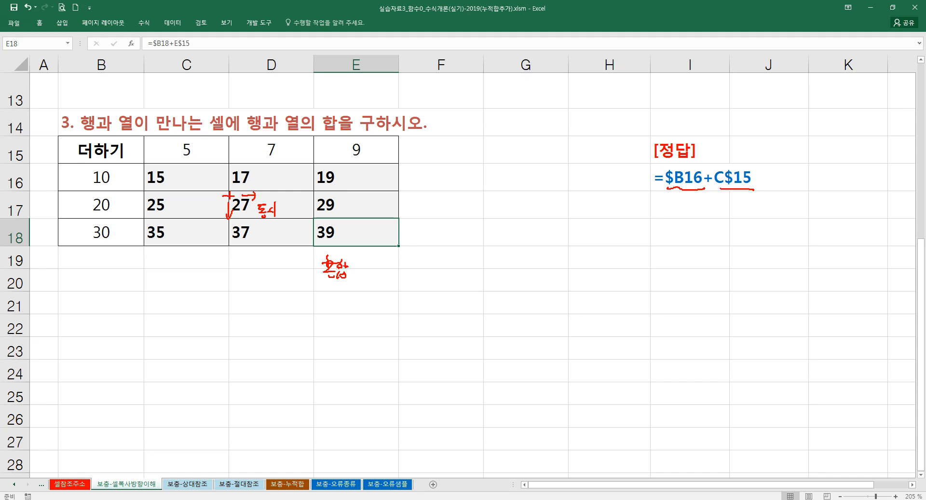
key(Escape)
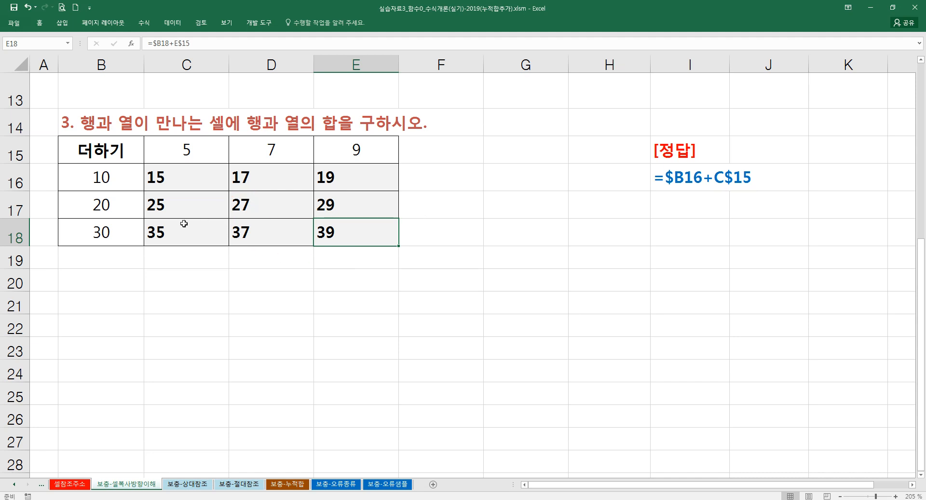
Examine the mixed references in the C16 formula against the table's first column and header row
double_click(197, 183)
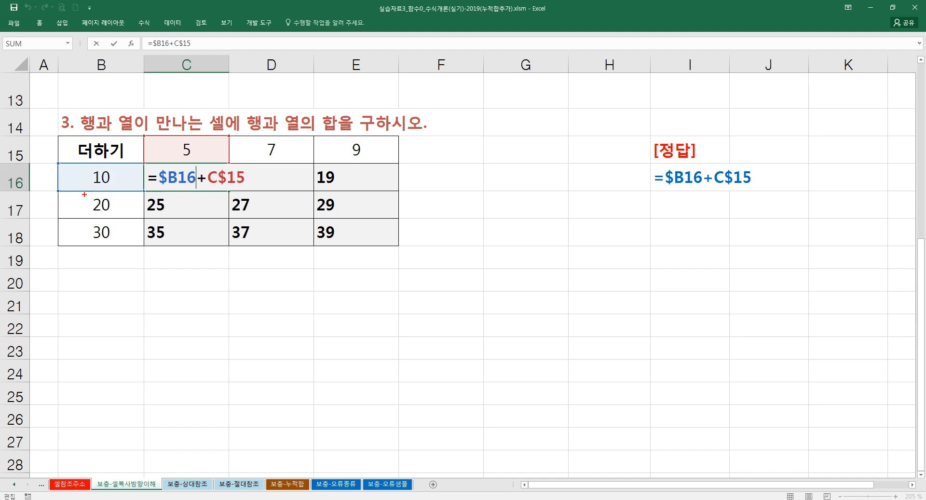
drag(85, 165, 116, 247)
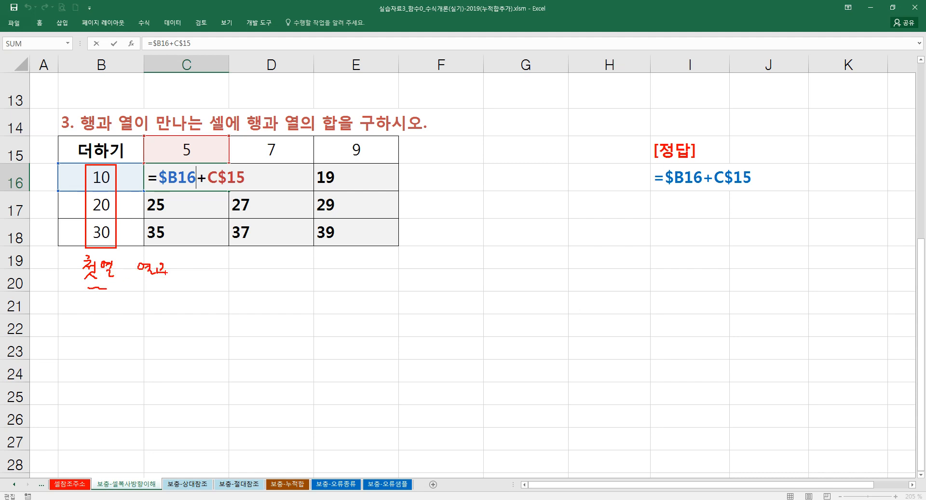
mouse_move(169, 136)
mouse_down()
mouse_move(200, 155)
mouse_move(391, 160)
mouse_up()
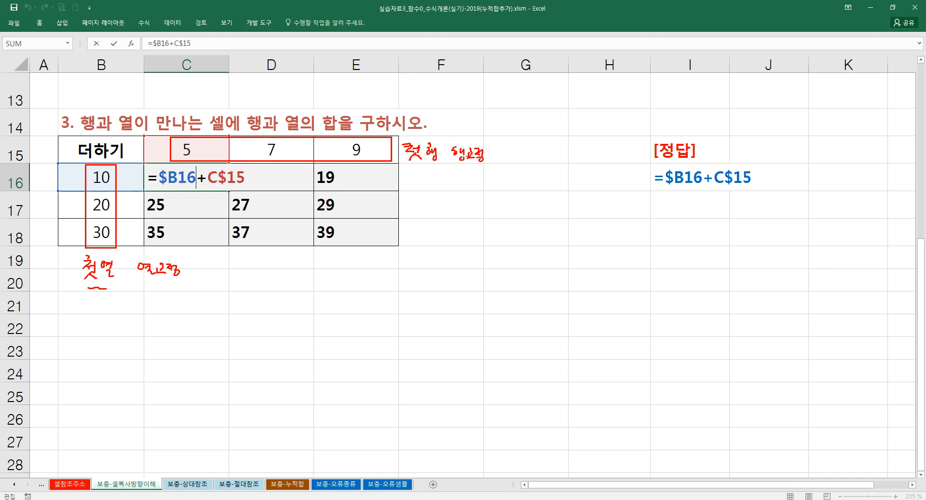
key(ctrl+Return)
Clear all the sums in C16:E18 of the third exercise
drag(184, 177, 344, 237)
key(Delete)
click(193, 186)
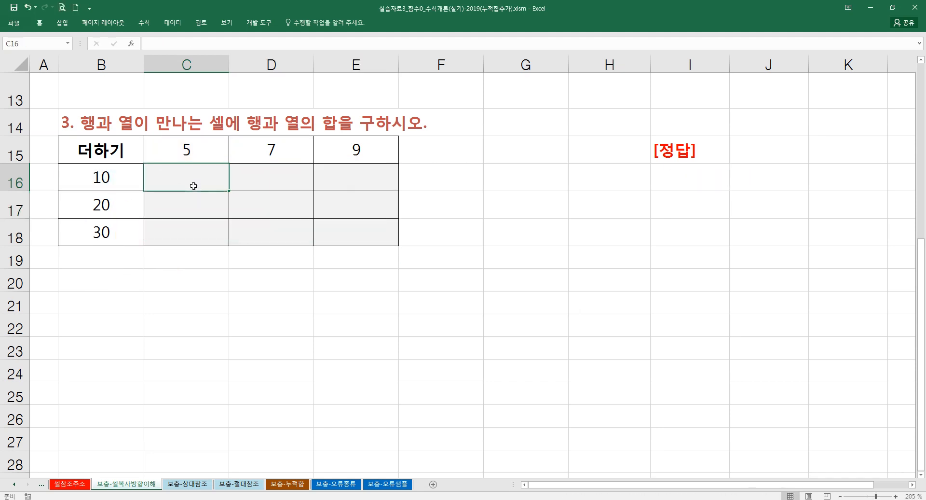
Enter =$B16+C$15 in C16, locking the column of the row value and the row of the header value
text(=)
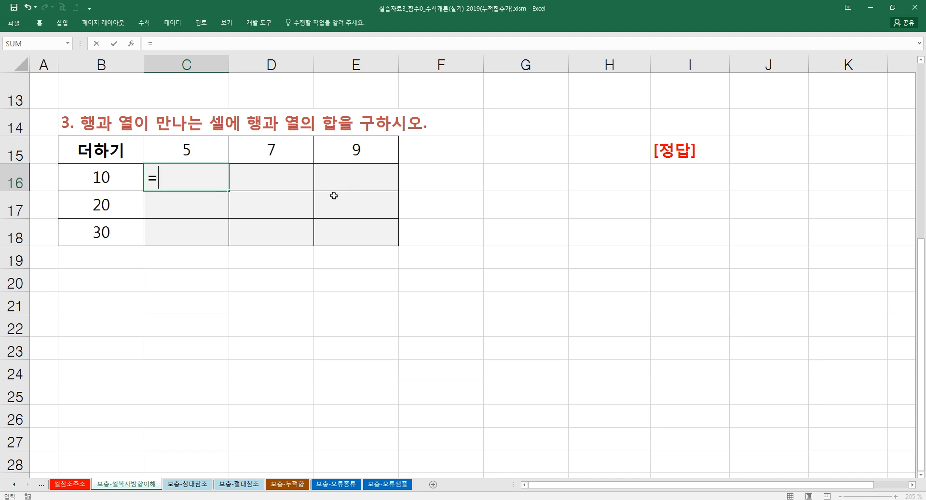
click(120, 177)
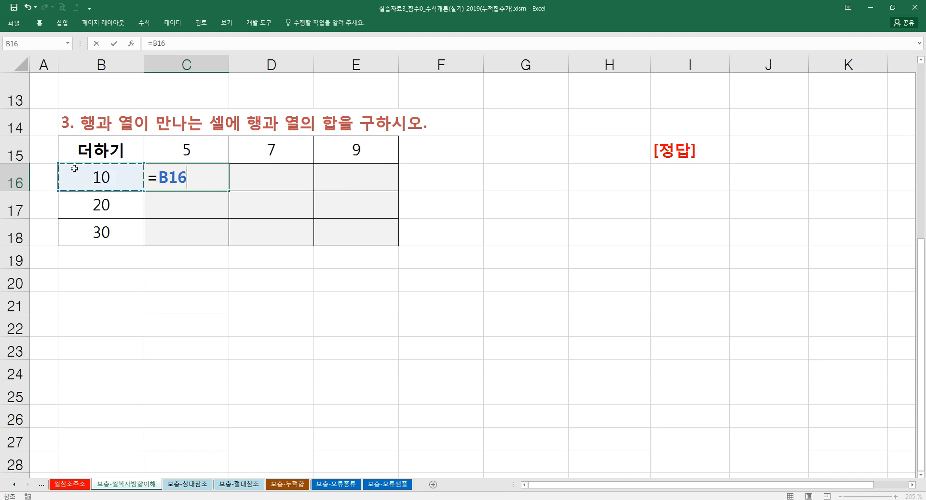
key(F4)
key(F4)
key(F4)
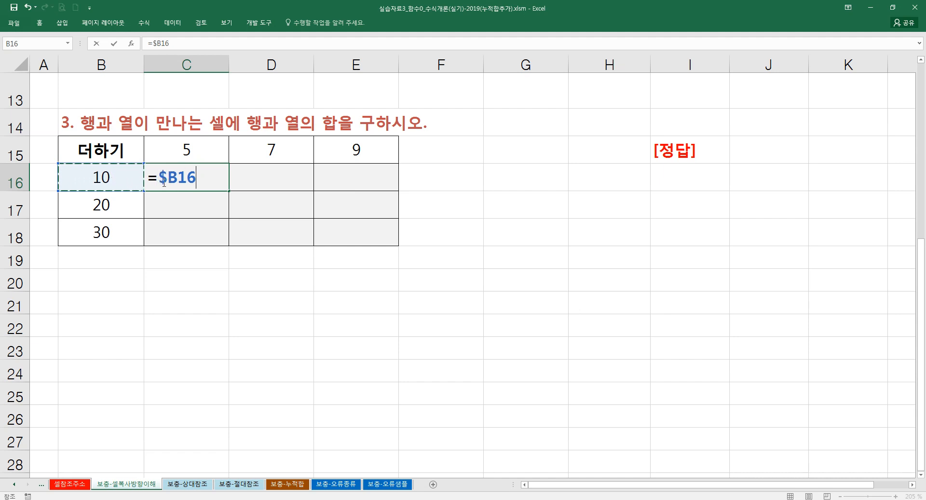
text(+)
click(195, 155)
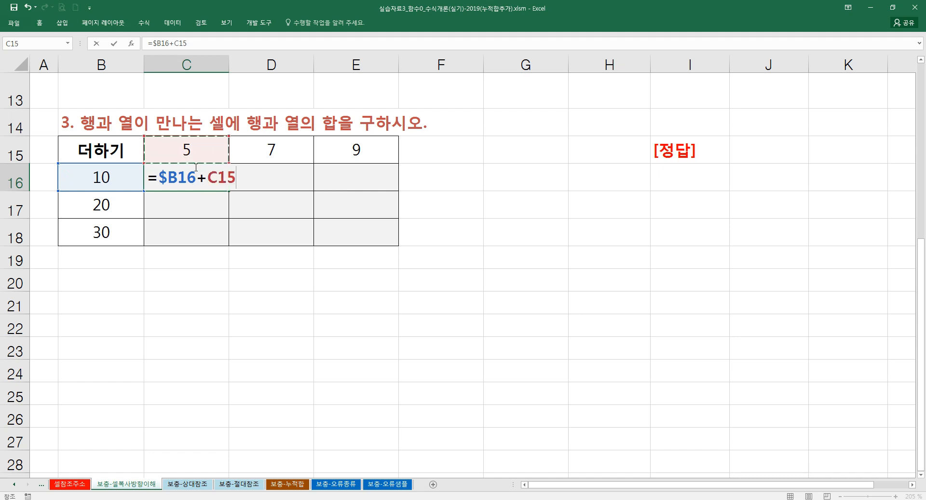
key(F4)
key(F4)
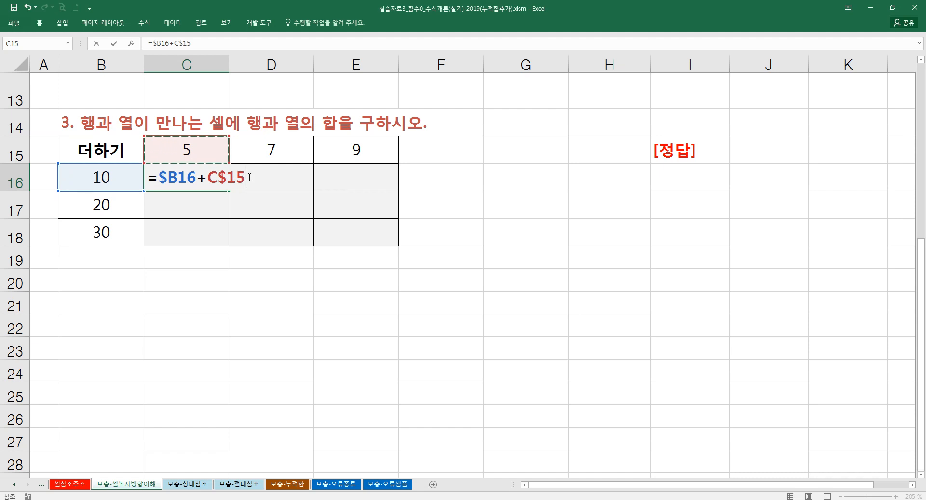
key(ctrl+Return)
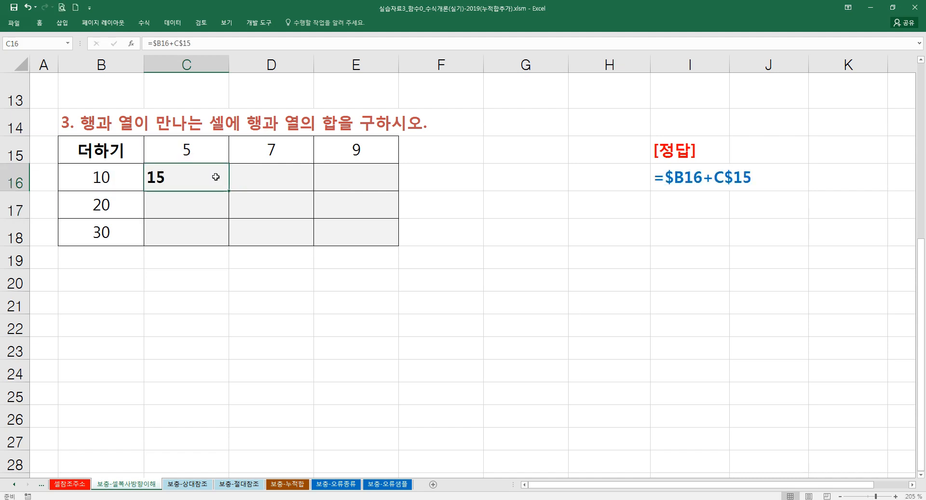
Fill the C16 formula down through C18, and fill it over the rest of the table through E18
drag(228, 191, 227, 243)
click(199, 186)
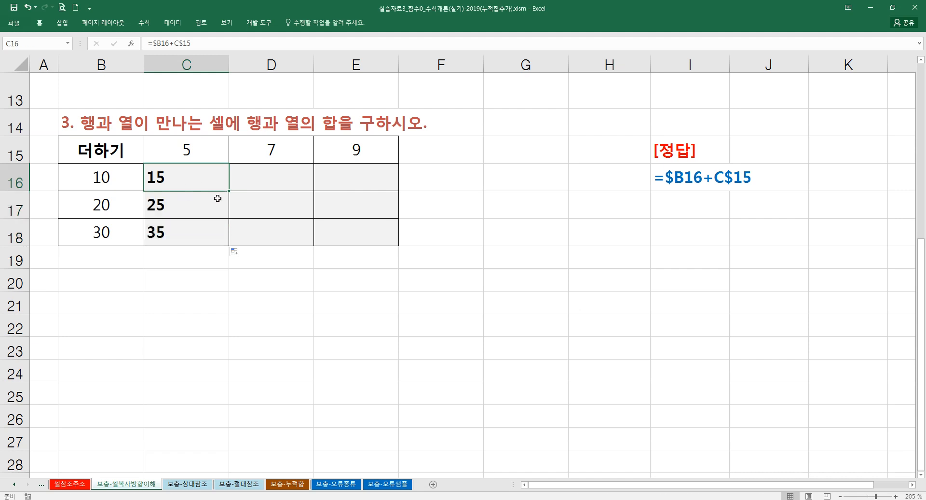
drag(230, 190, 399, 248)
click(300, 222)
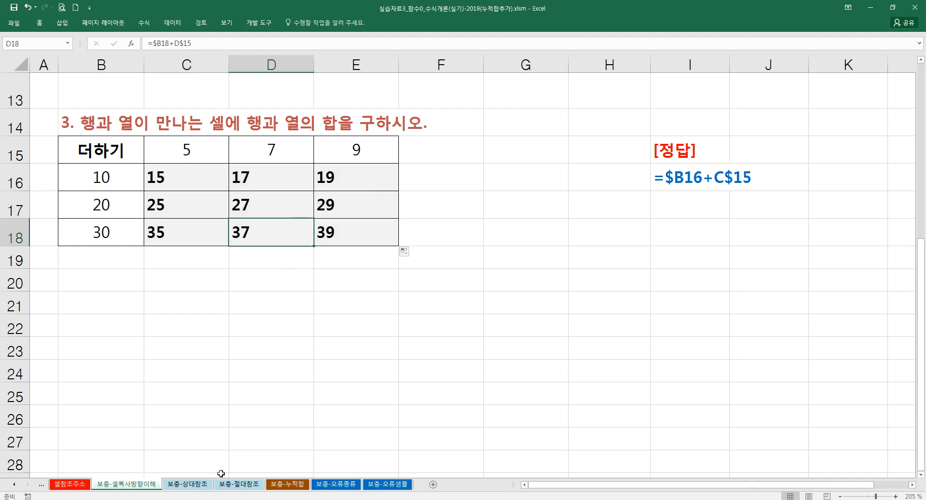
Go to the 보충-상대참조 sheet and examine the total formula in E3 of the first exercise
click(202, 486)
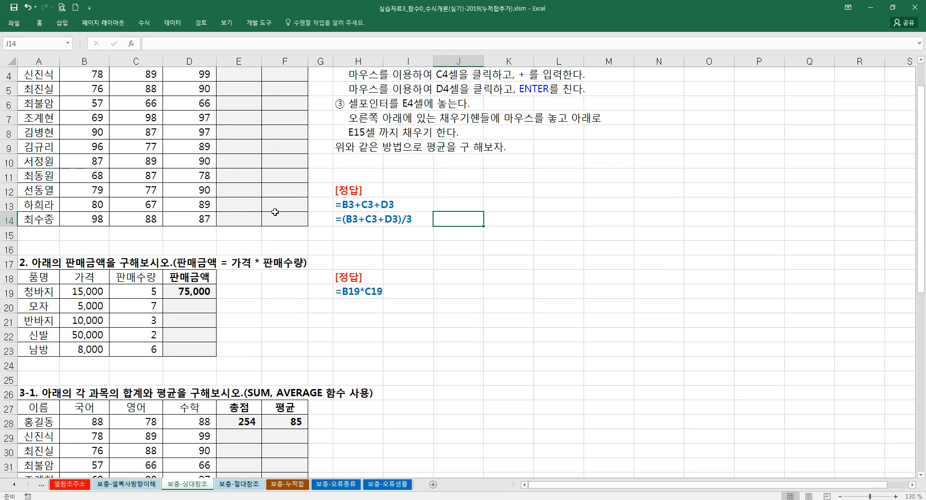
scroll(275, 209, up, 1)
ctrl+scroll(275, 209, up, 2)
scroll(275, 212, up, 1)
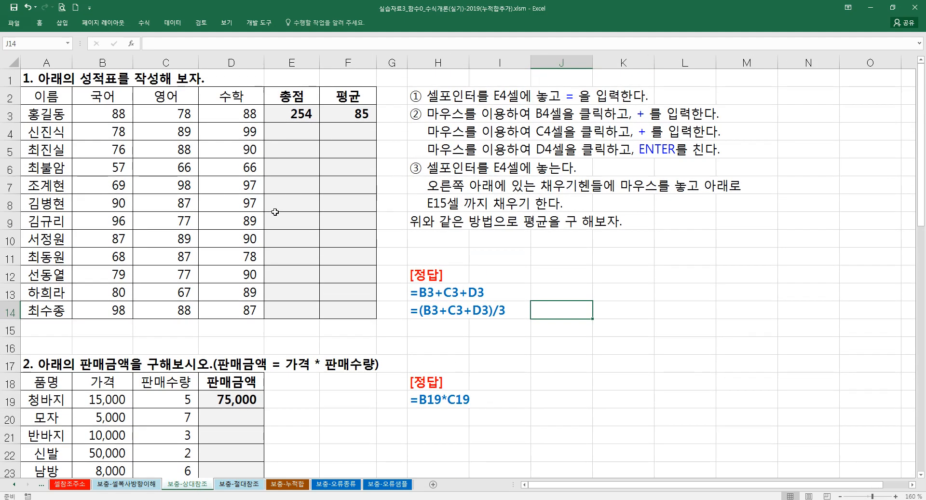
ctrl+scroll(275, 213, up, 1)
scroll(275, 212, up, 1)
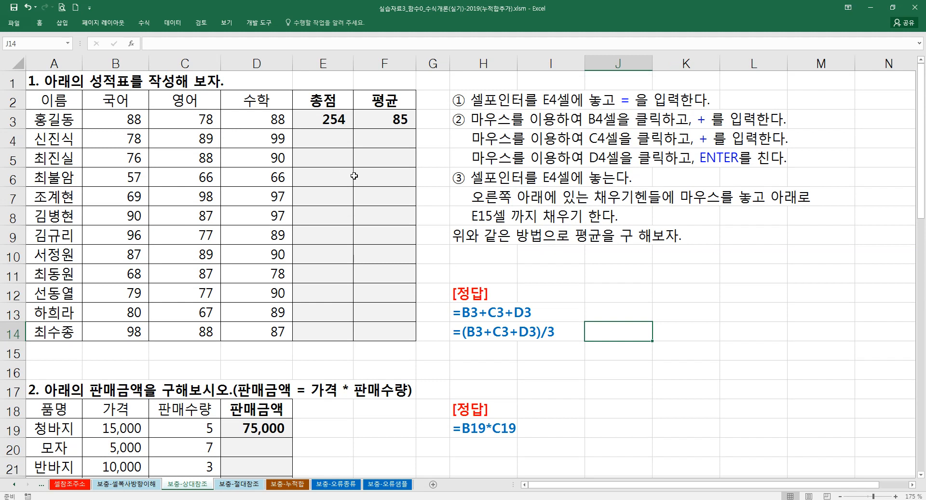
click(330, 122)
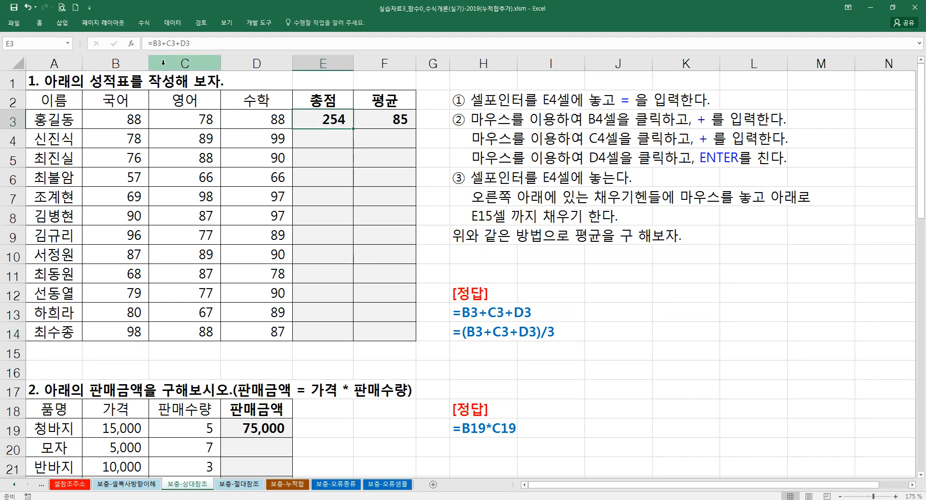
double_click(308, 126)
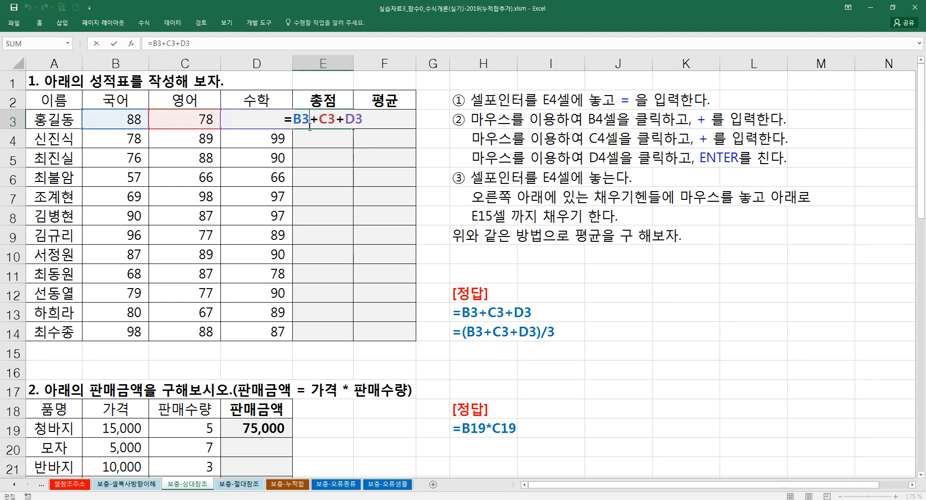
Fill the E3 total formula down through E8 and inspect the relative references in E4 and E5
drag(293, 121, 353, 231)
key(Escape)
double_click(328, 139)
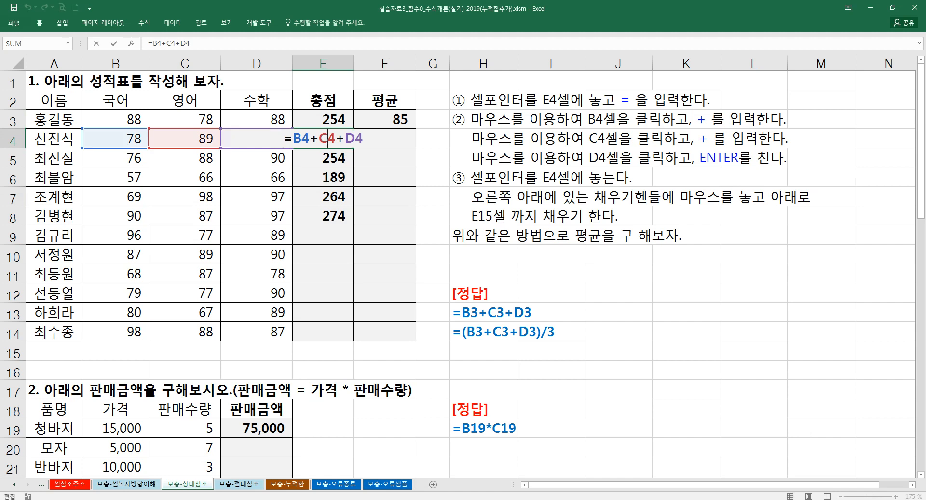
key(Escape)
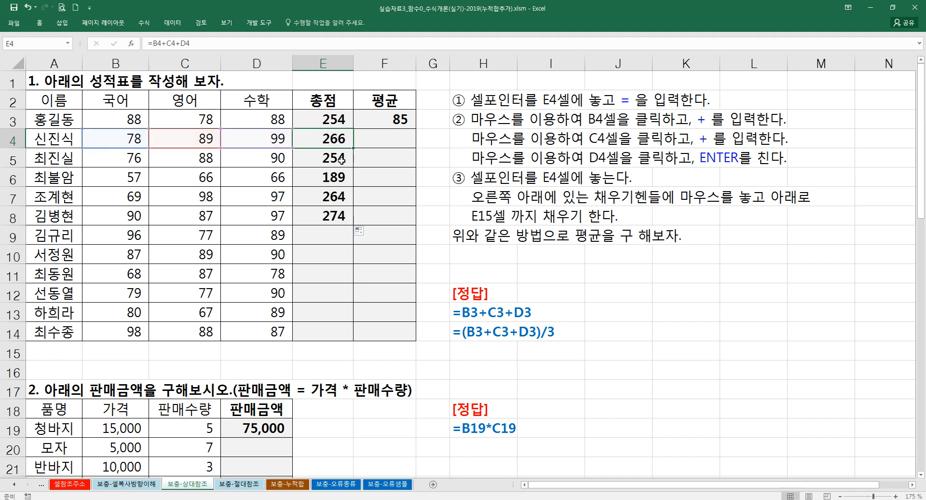
double_click(342, 159)
key(Escape)
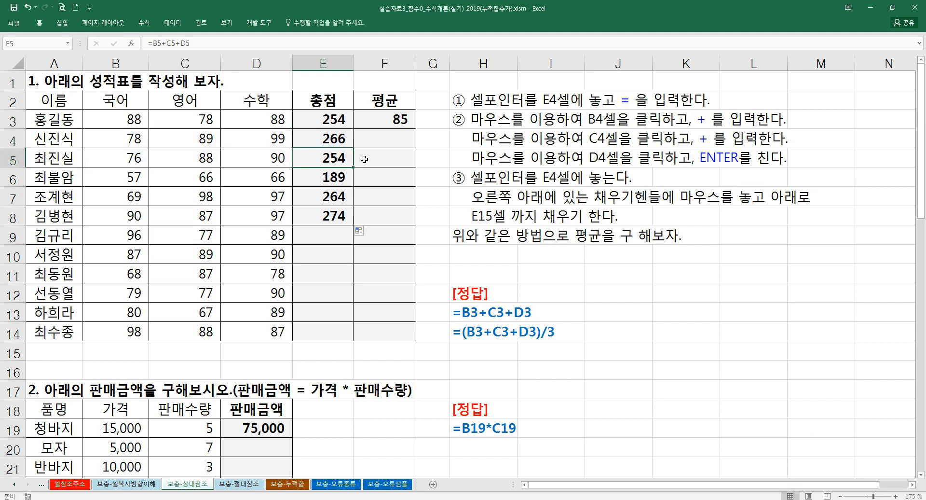
Fill the E3 total formula down through E14, and undo the fills in the total column
click(348, 121)
drag(354, 127, 353, 338)
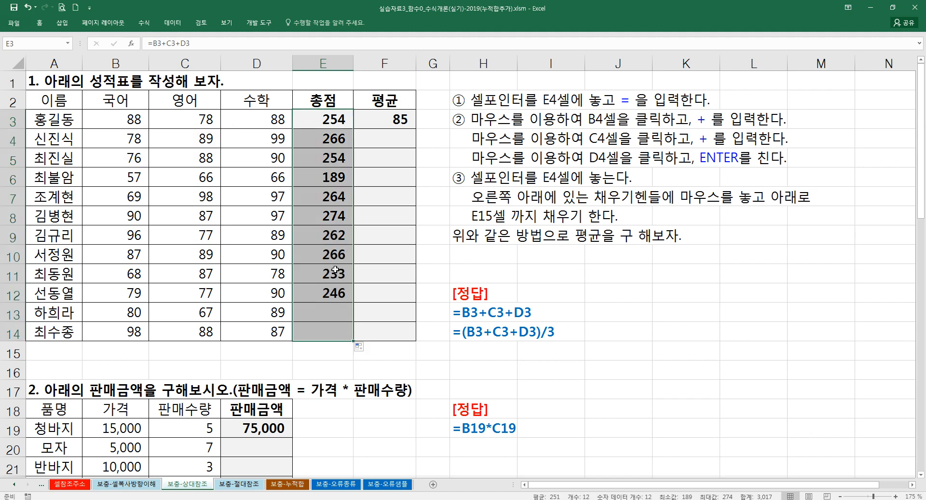
click(322, 139)
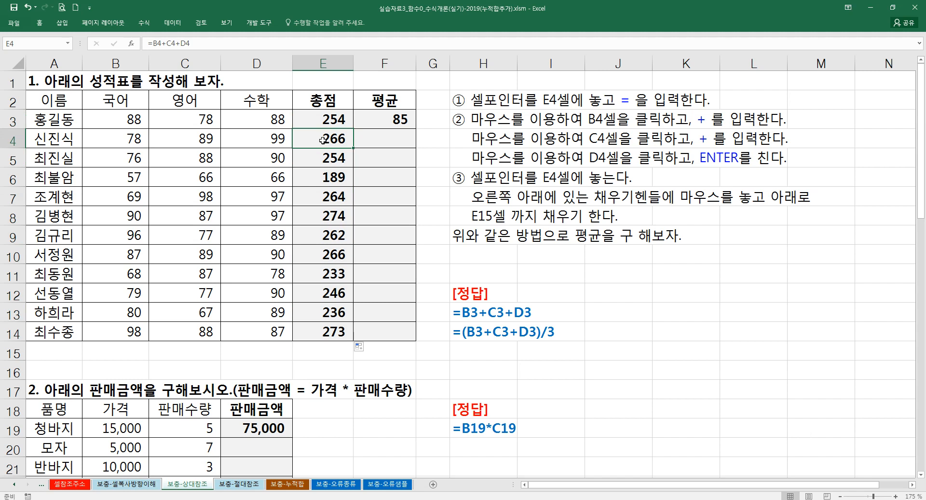
key(ctrl+z)
key(ctrl+z)
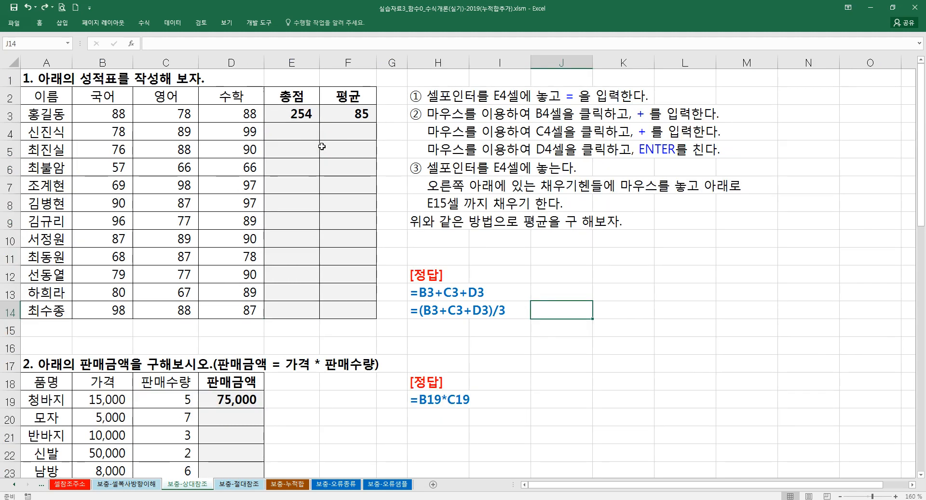
Examine the cell references in the average formula in F3 of the first exercise
scroll(341, 171, up, 1)
scroll(346, 169, up, 1)
double_click(385, 117)
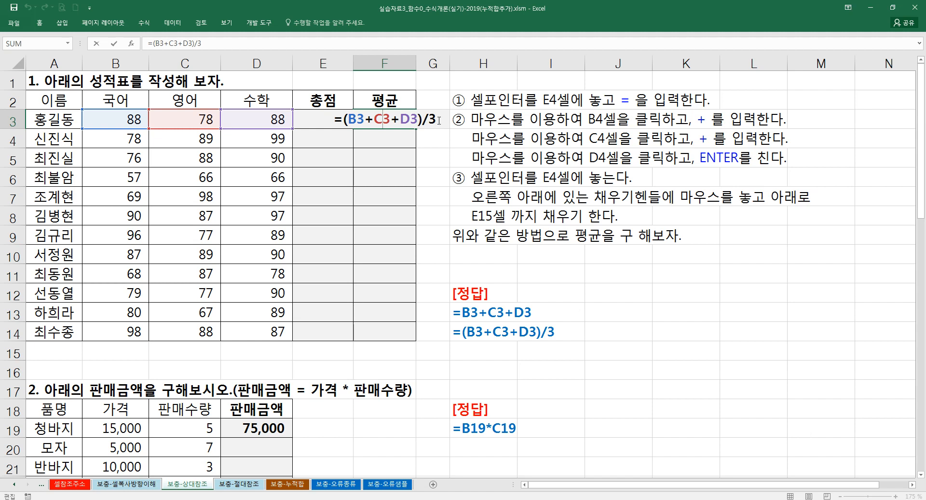
key(Return)
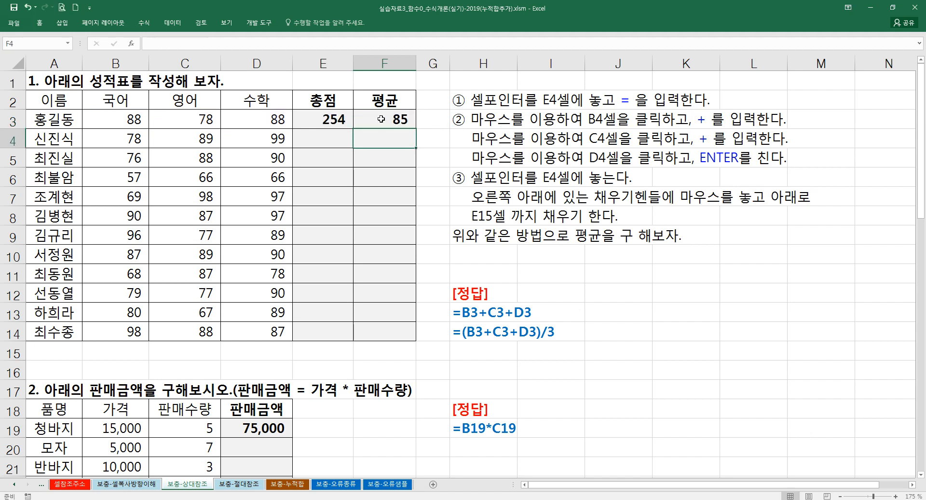
Fill the total and average formulas in E3:F3 down together through row 14, and undo that fill
drag(340, 119, 427, 334)
text(ㅌ)
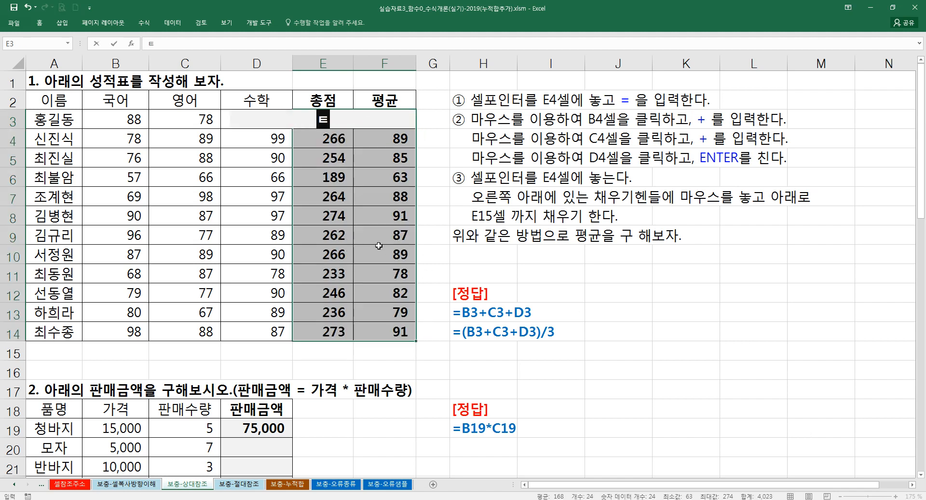
key(Escape)
key(ctrl+z)
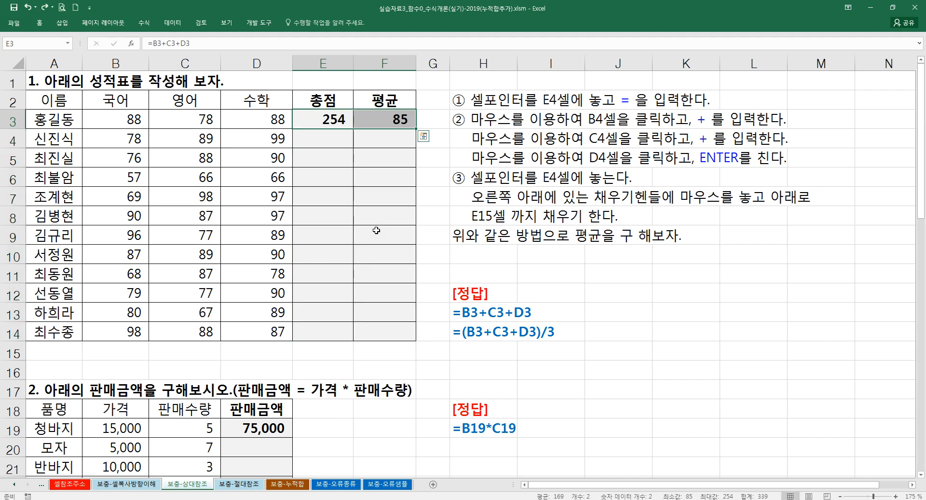
Examine the sales amount formula in D19 of the second exercise against the price and quantity columns
click(363, 220)
scroll(326, 226, down, 3)
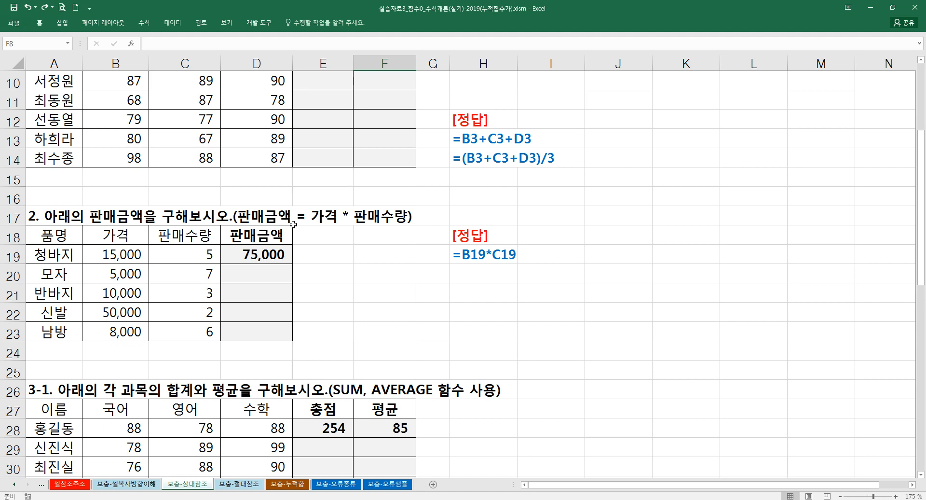
drag(127, 255, 135, 273)
drag(190, 251, 187, 272)
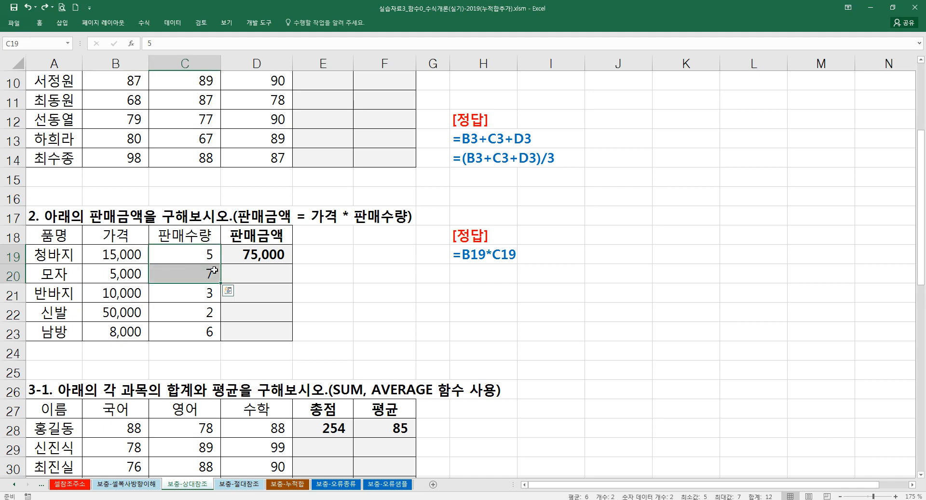
double_click(271, 256)
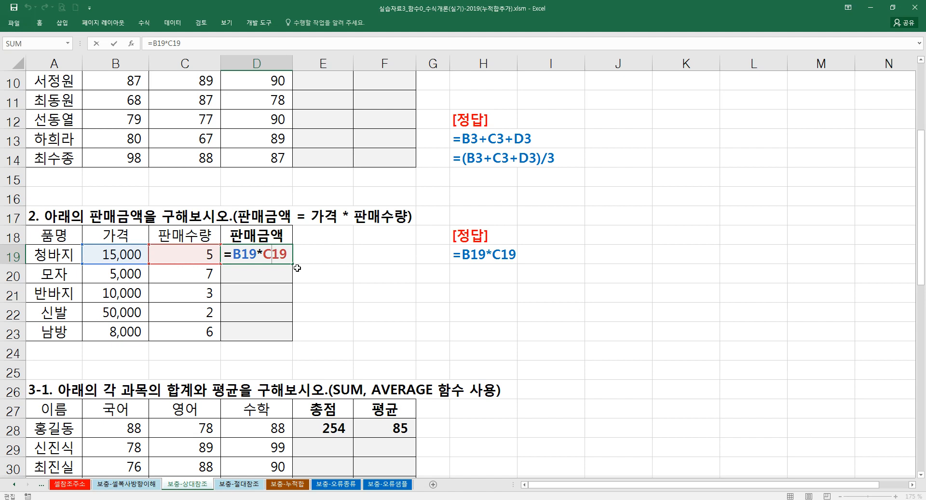
key(ctrl+Return)
Fill the D19 sales amount formula down through D23 to check its row references in D20 and D21, and undo the fill
drag(292, 264, 291, 337)
double_click(265, 275)
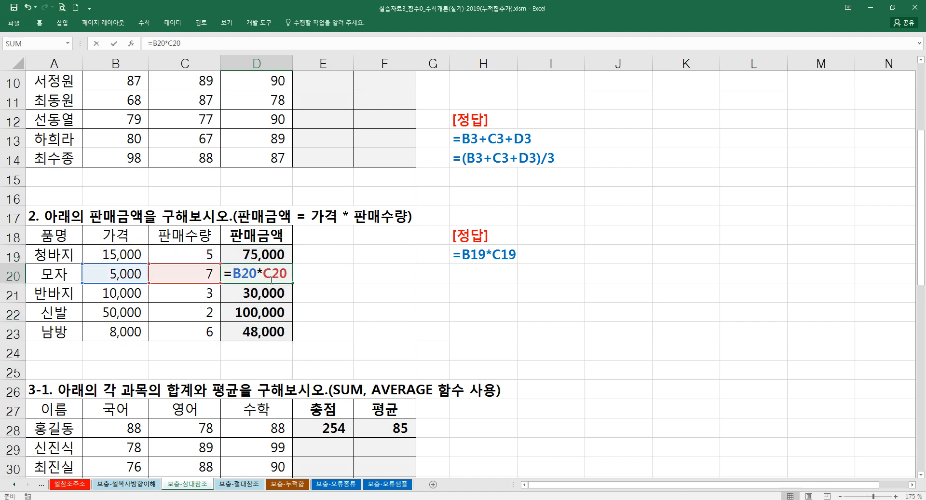
double_click(264, 296)
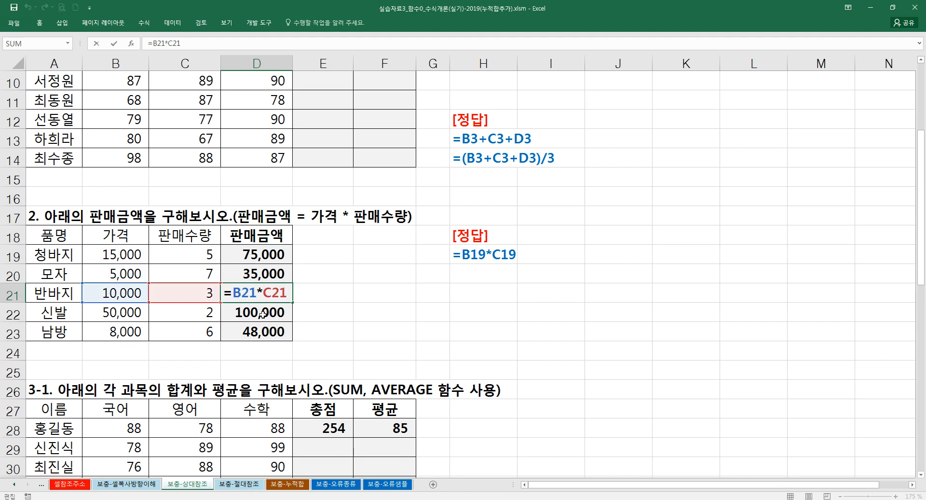
click(261, 315)
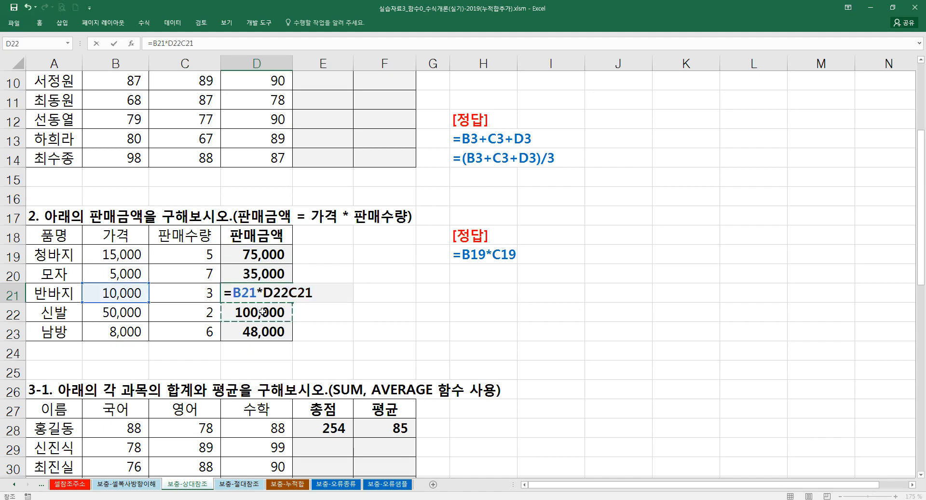
key(Escape)
key(Up)
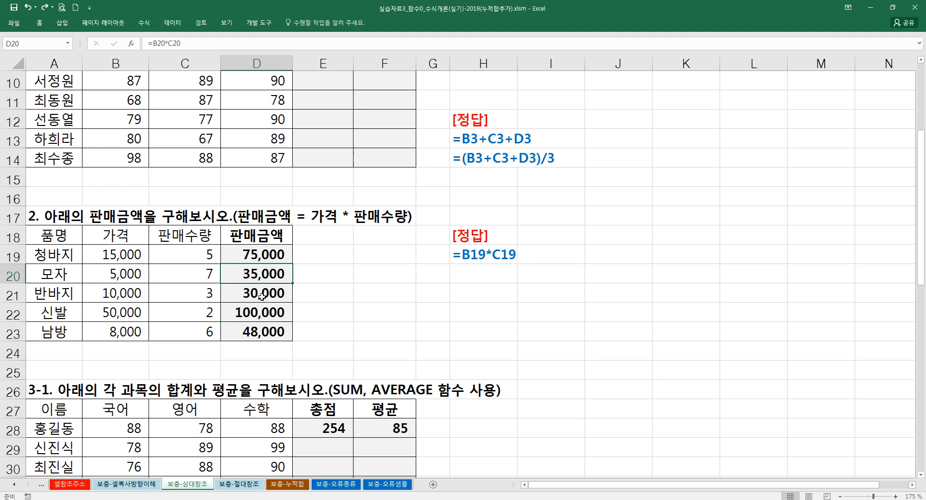
key(ctrl+z)
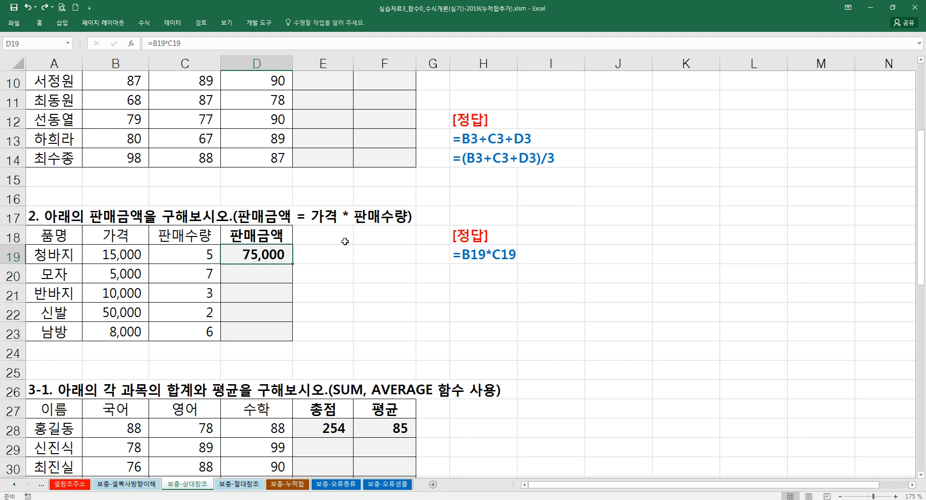
Examine the range used by the SUM formula in E28 of exercise 3-1
scroll(345, 241, down, 3)
scroll(342, 228, down, 1)
scroll(342, 228, up, 1)
double_click(329, 254)
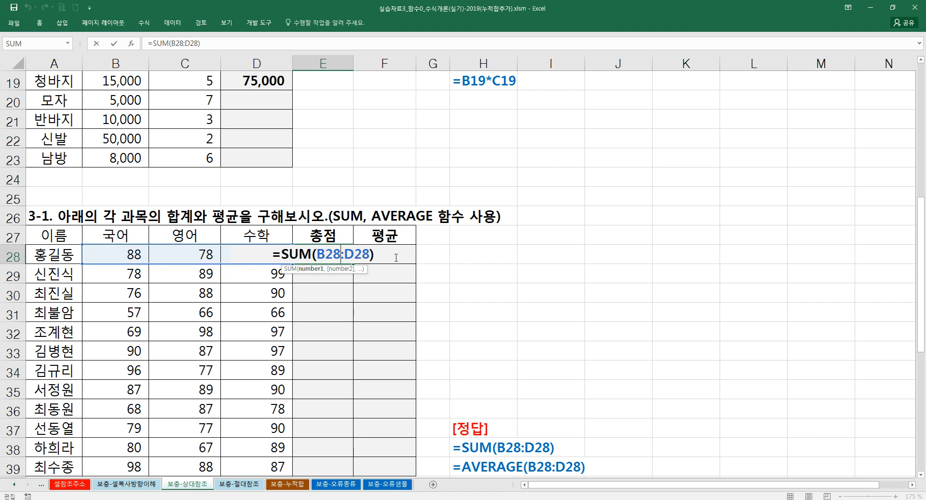
key(ctrl+Return)
Fill the E28 SUM formula down to E29 to inspect its shifted range, and extend the fill through E39
drag(354, 263, 355, 284)
double_click(342, 276)
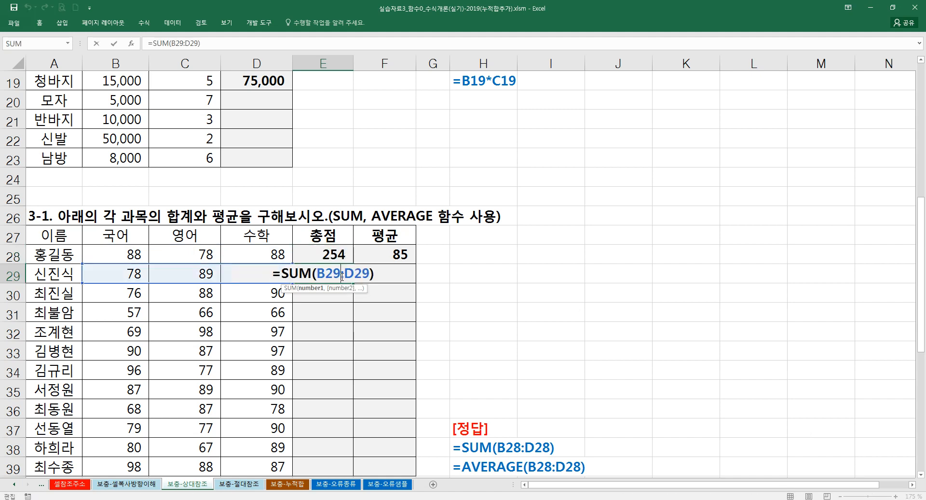
key(Escape)
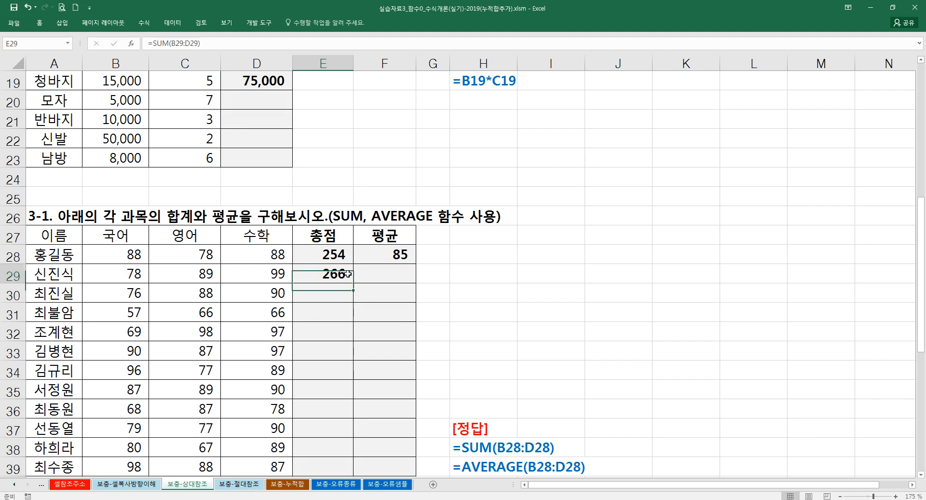
double_click(354, 284)
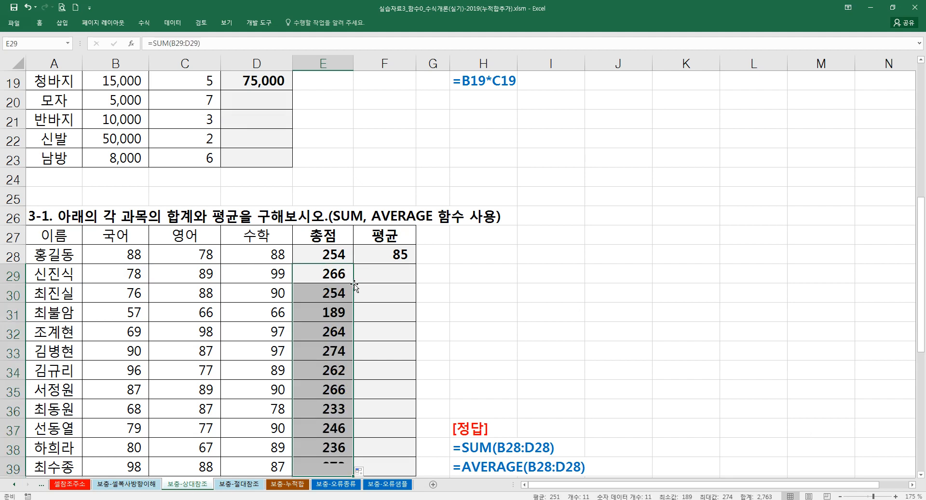
double_click(340, 389)
key(Escape)
Fill the F28 AVERAGE formula down through F39 and inspect the ranges in the copied formulas
click(400, 256)
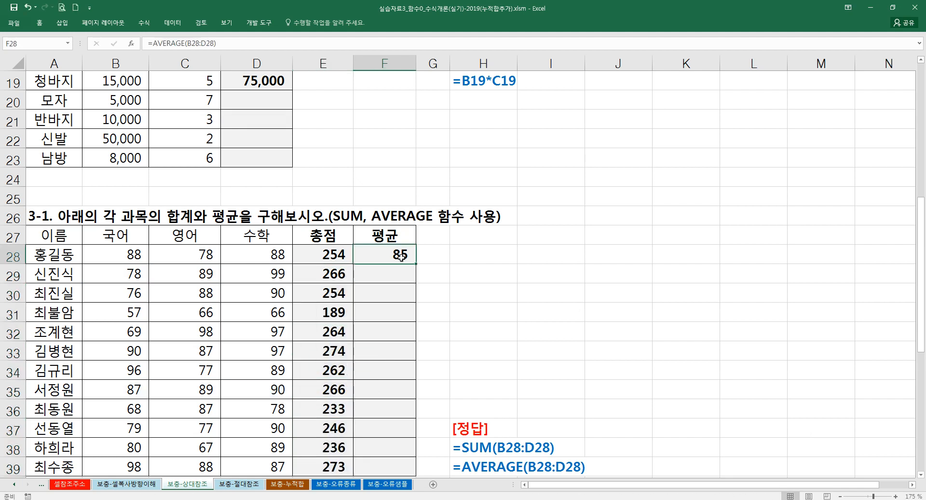
double_click(403, 257)
key(Escape)
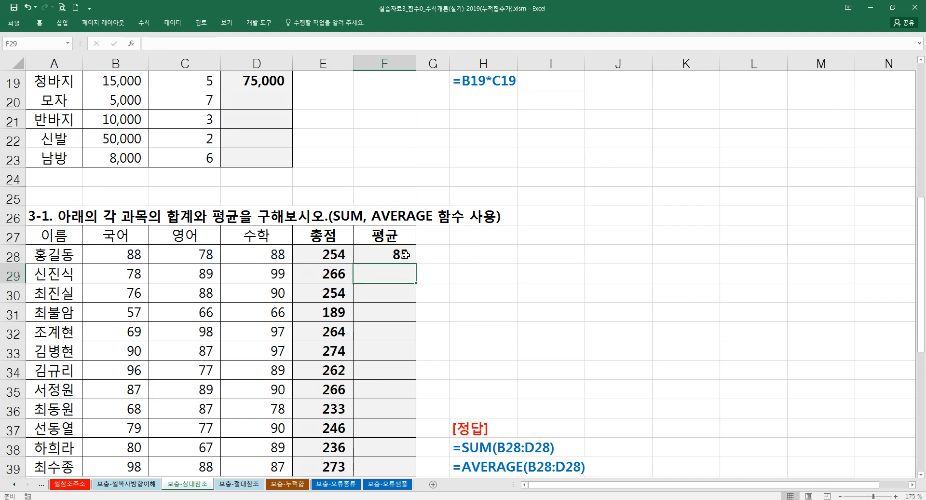
double_click(416, 262)
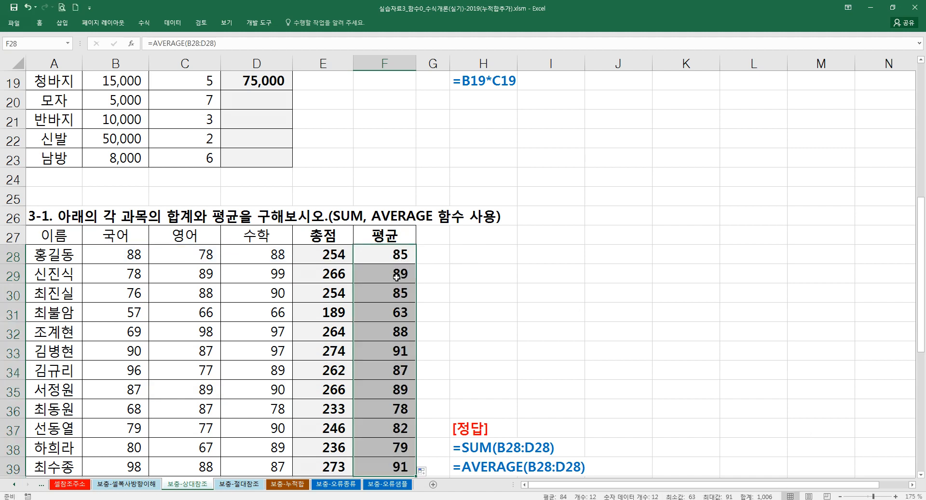
double_click(395, 278)
click(394, 285)
double_click(394, 285)
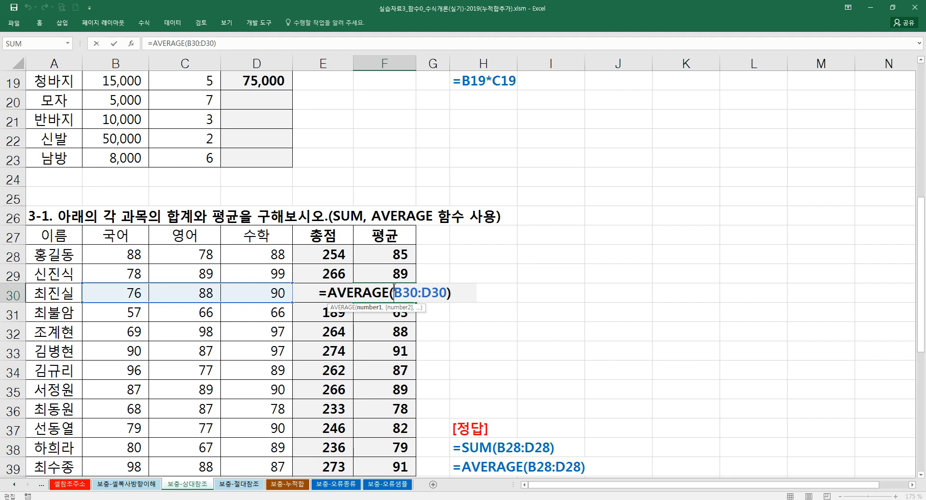
Clear the filled totals and averages in E29:F39 of exercise 3-1
drag(328, 269, 373, 457)
key(Delete)
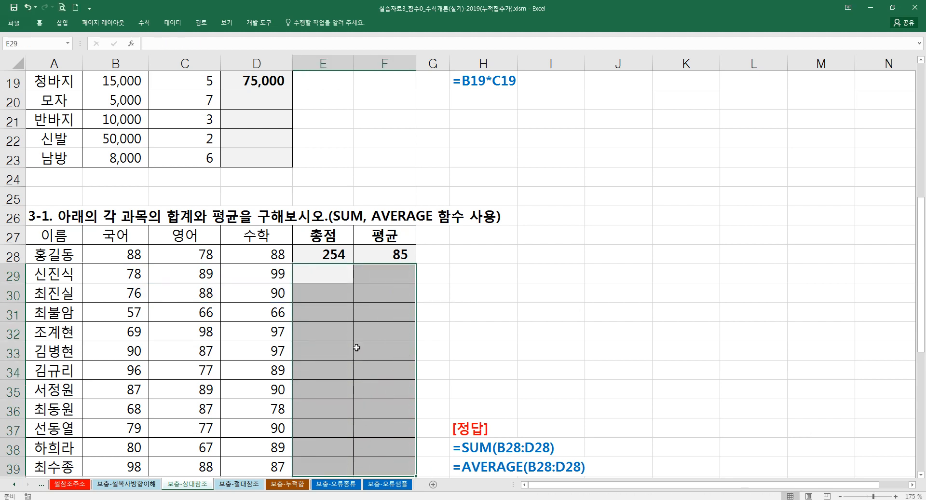
click(331, 259)
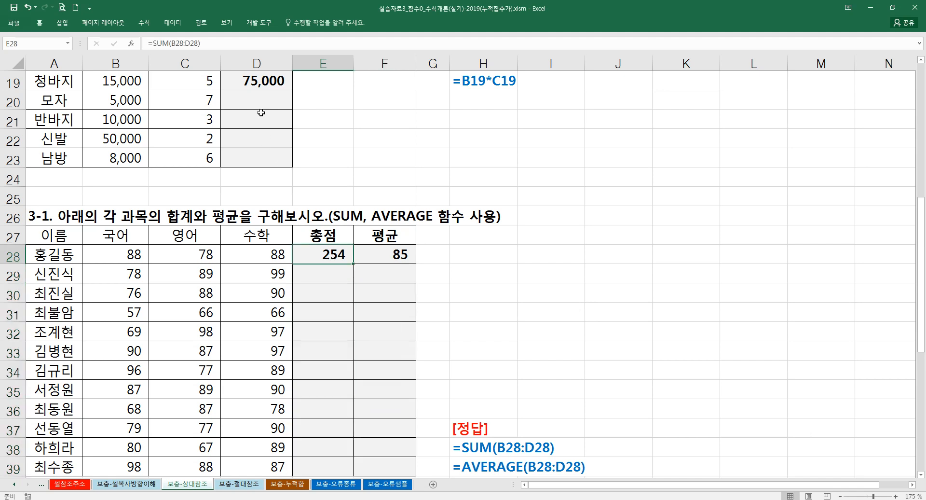
Examine the absolute range used by the SUM formula in E44 of exercise 3-2
scroll(260, 117, down, 4)
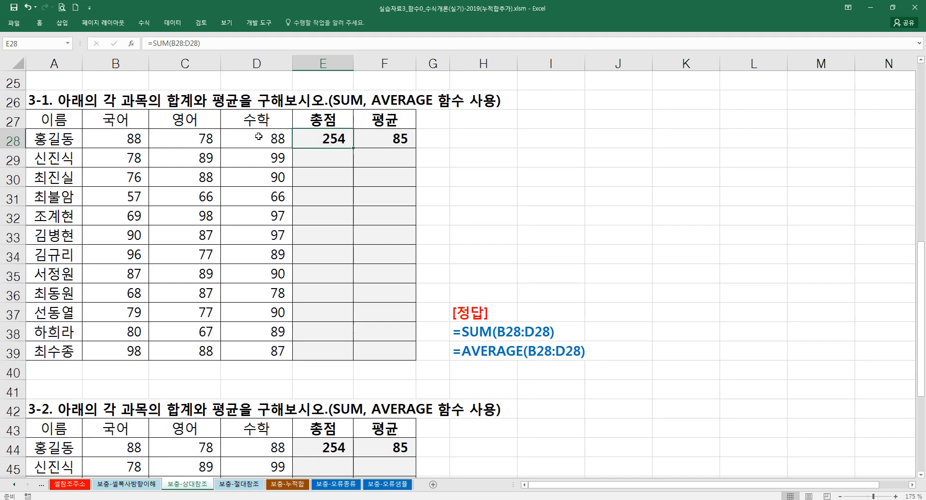
scroll(257, 147, down, 2)
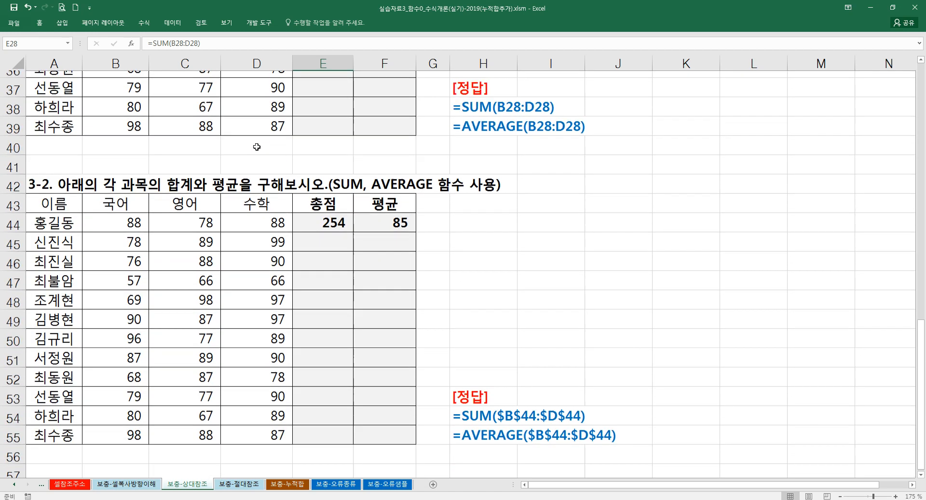
double_click(321, 217)
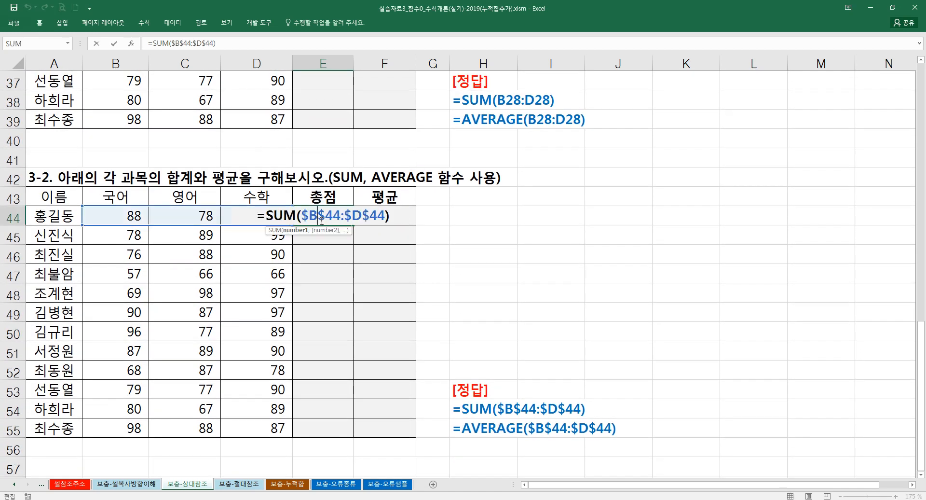
drag(302, 215, 384, 216)
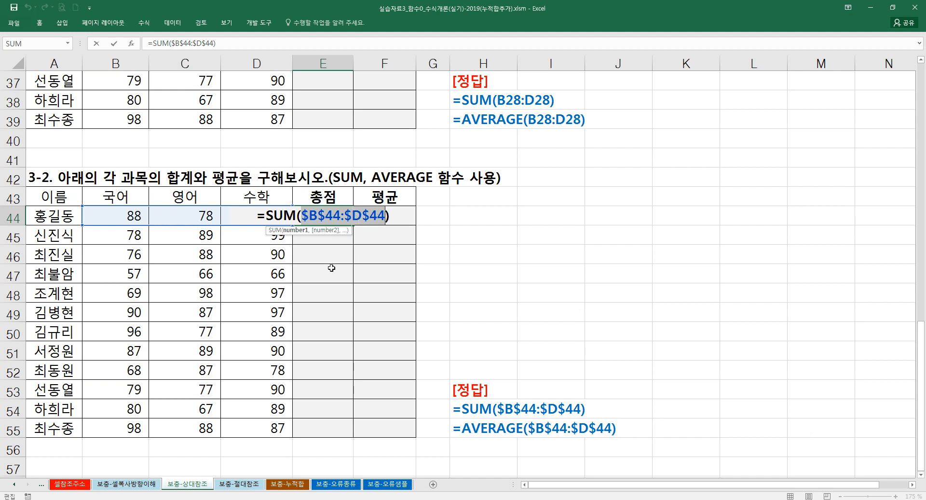
click(319, 217)
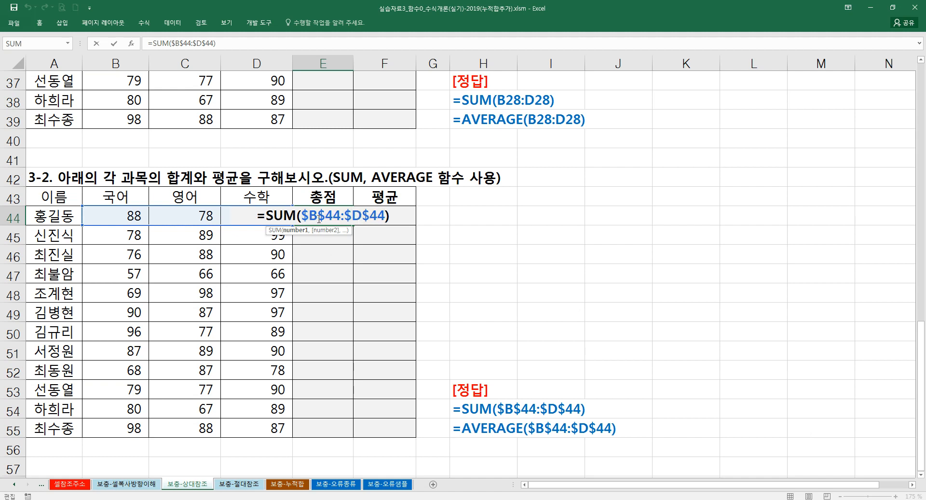
key(Return)
Fill the E44 SUM formula down through E46, inspecting the range in each copied formula
click(349, 222)
drag(354, 225, 355, 243)
double_click(336, 239)
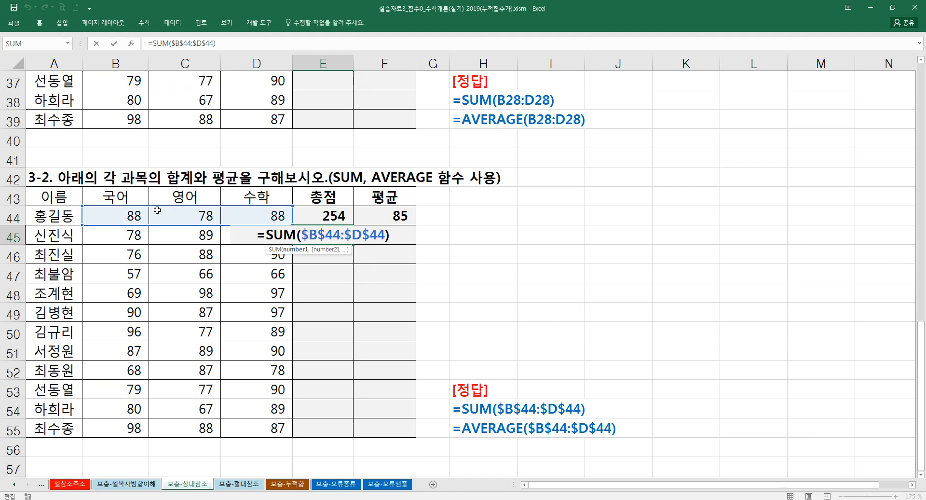
key(Return)
click(339, 237)
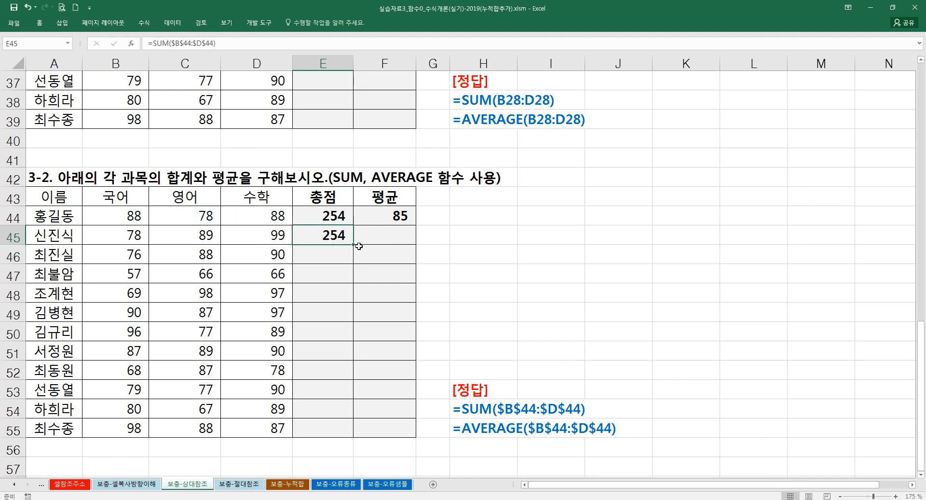
drag(355, 245, 353, 264)
double_click(336, 254)
key(Return)
Inspect the F44 AVERAGE formula of exercise 3-2 and fill it down through F46
click(395, 234)
click(399, 213)
double_click(408, 219)
key(Return)
click(412, 220)
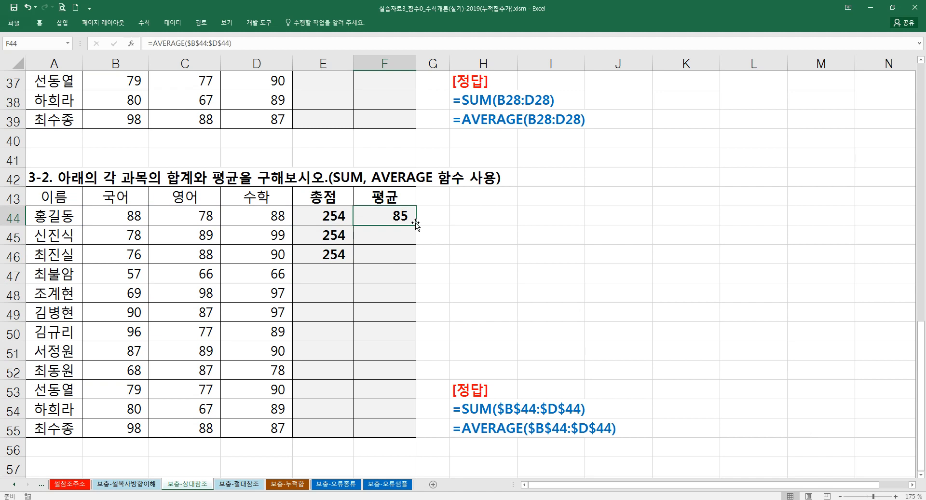
drag(416, 227, 419, 261)
click(401, 221)
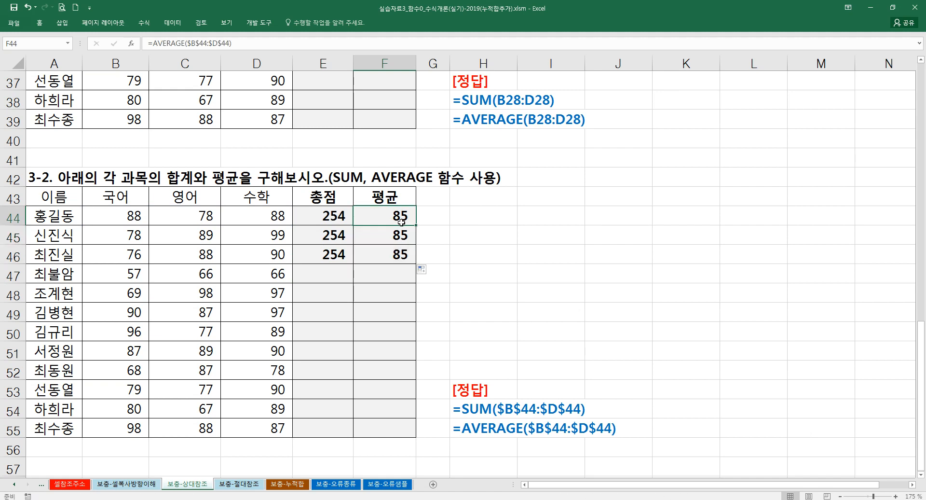
double_click(400, 221)
key(Return)
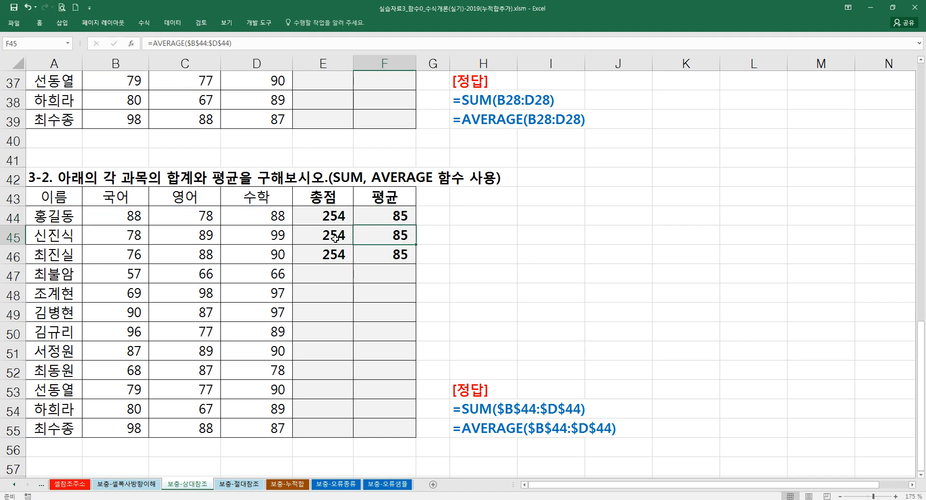
Clear the filled totals and averages in E45:F46 of exercise 3-2
drag(335, 237, 371, 255)
key(Delete)
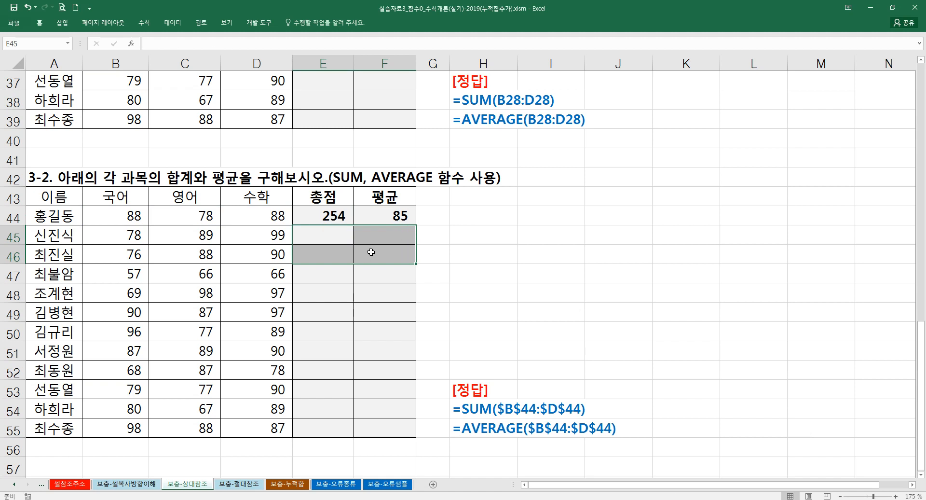
click(464, 227)
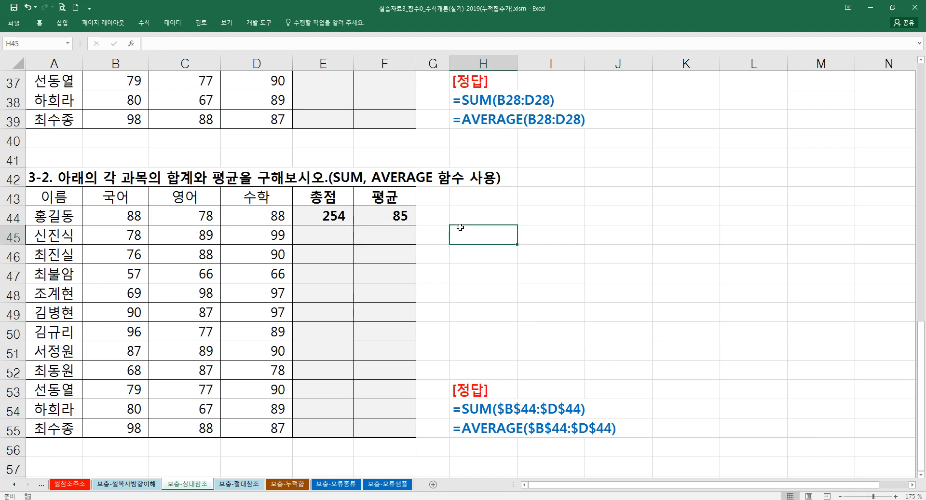
Open the 보충-절대참조 sheet and examine the 급여액 formula in C4 of exercise 1
click(236, 485)
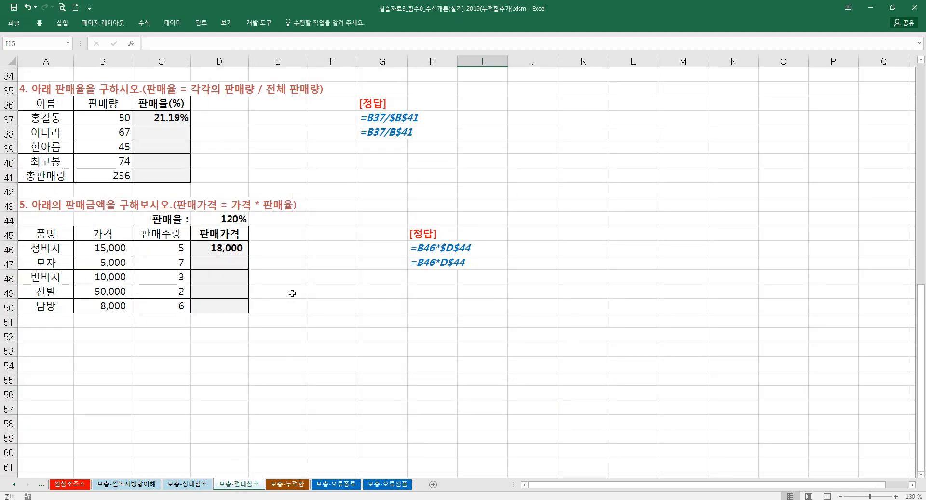
scroll(295, 267, up, 7)
scroll(295, 268, up, 4)
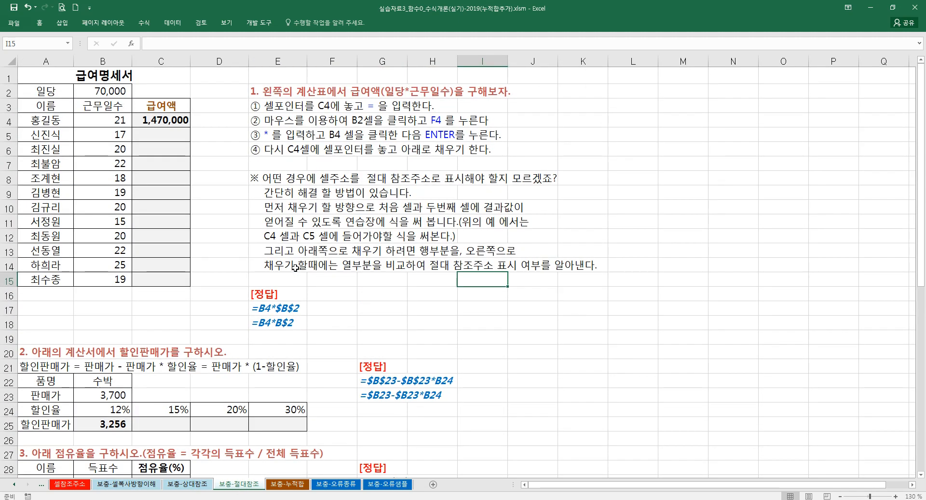
ctrl+scroll(295, 268, up, 3)
scroll(295, 267, up, 2)
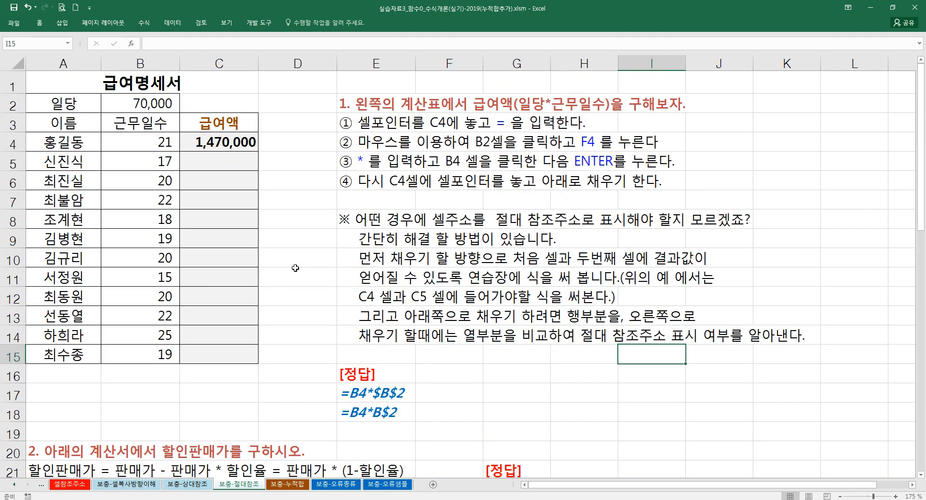
ctrl+scroll(295, 268, up, 1)
scroll(295, 261, up, 1)
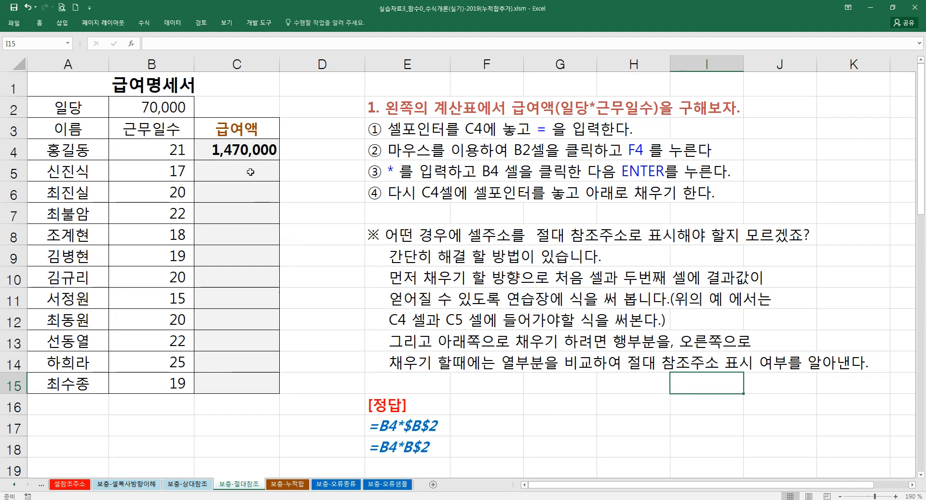
click(244, 159)
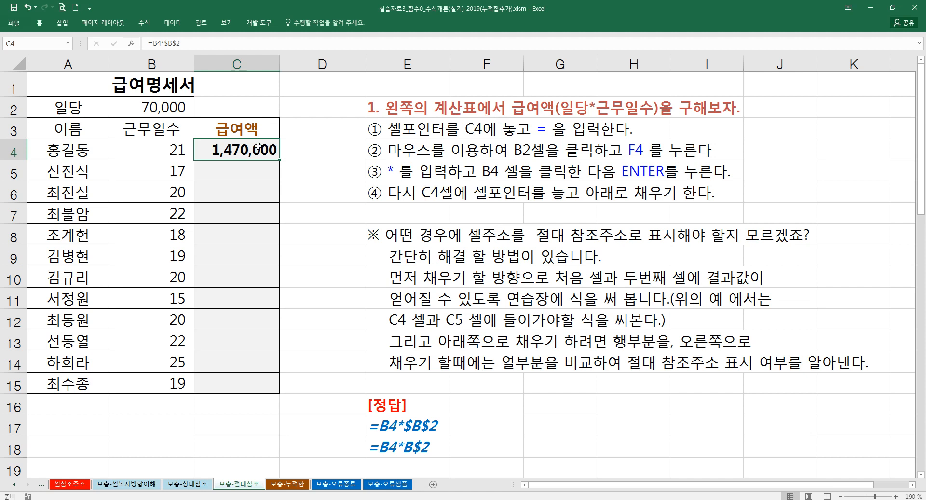
double_click(234, 150)
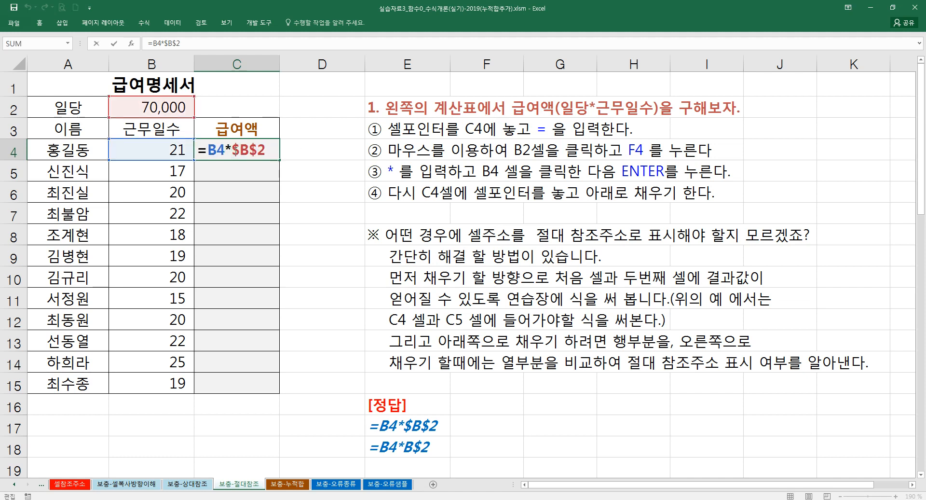
key(Escape)
Enter the formula =B4*$B$2 in C4, with the daily wage cell as an absolute reference
text(=)
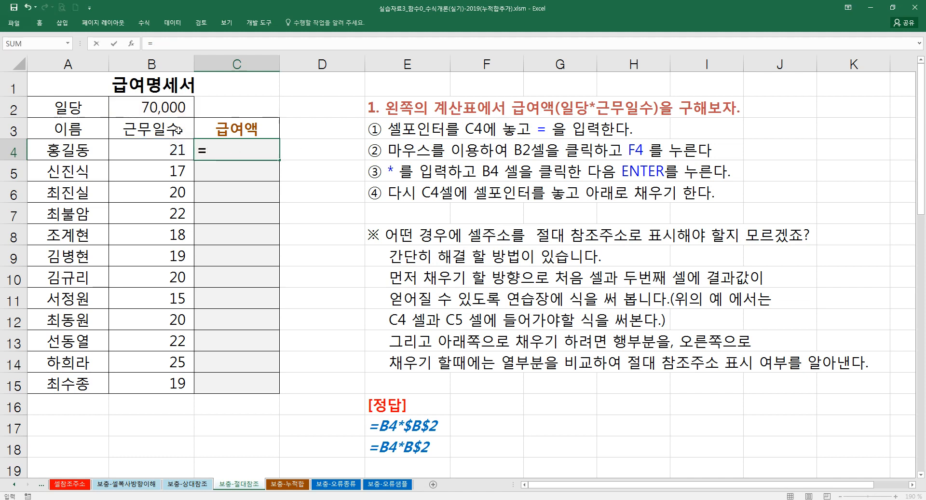
click(148, 152)
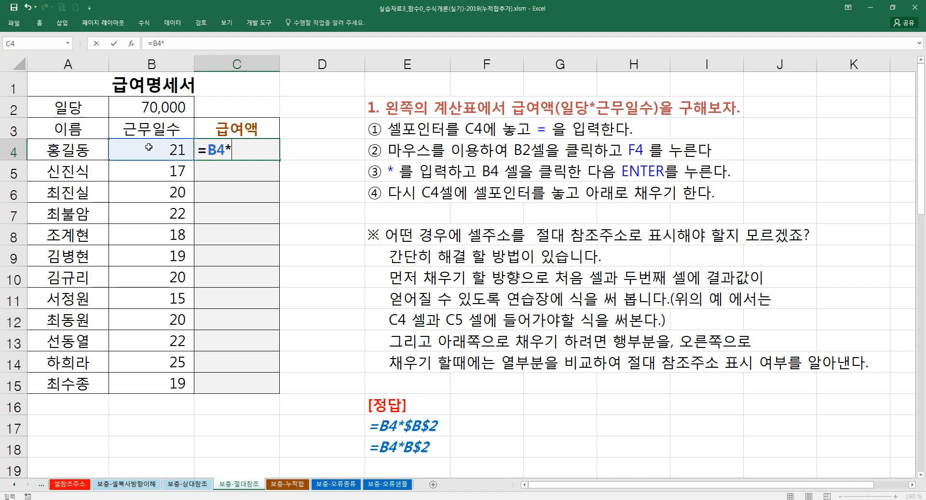
click(153, 108)
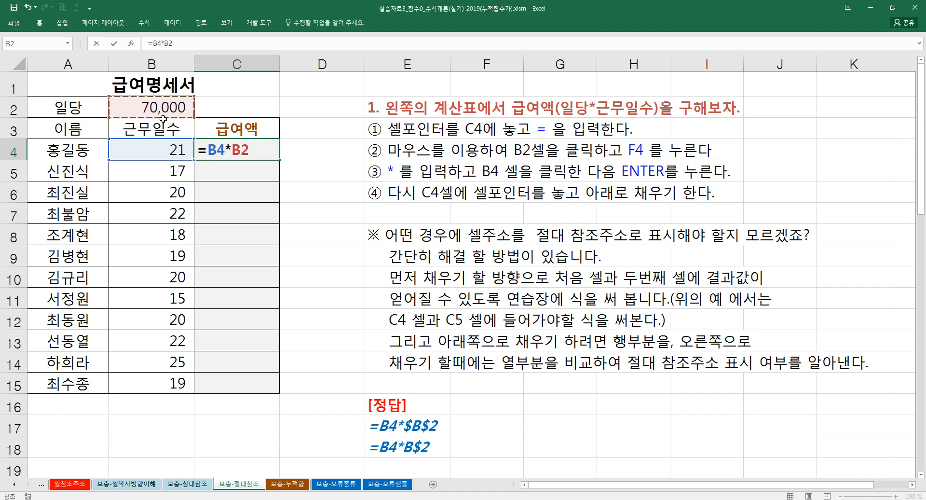
key(F4)
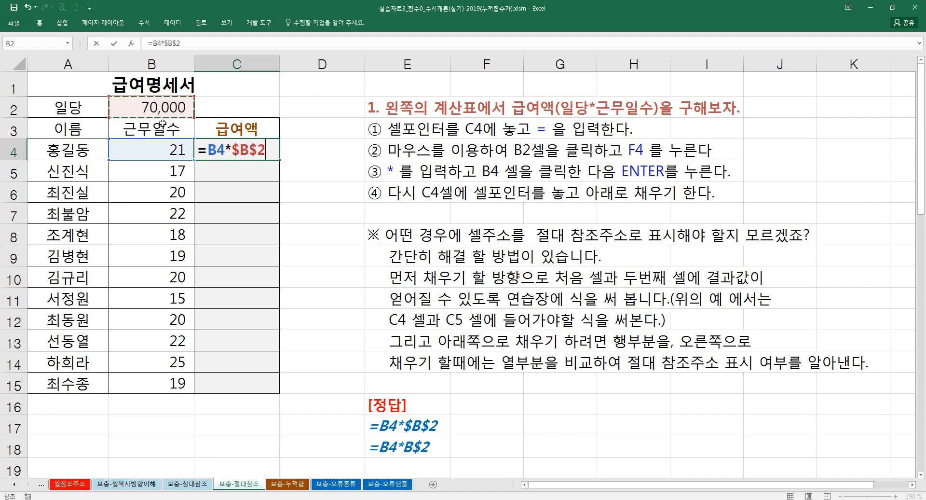
key(Return)
Fill the C4 급여액 formula down through C15, and clear the copied results in C5:C15
click(249, 149)
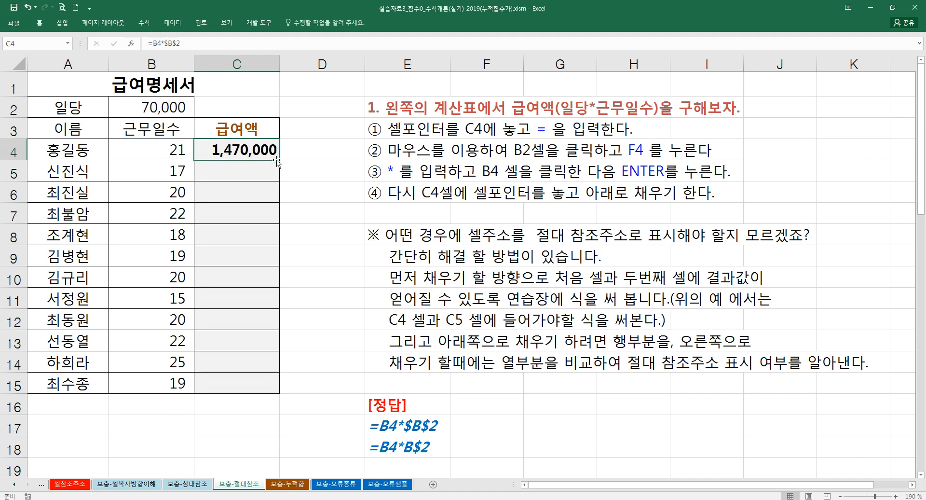
drag(279, 159, 271, 390)
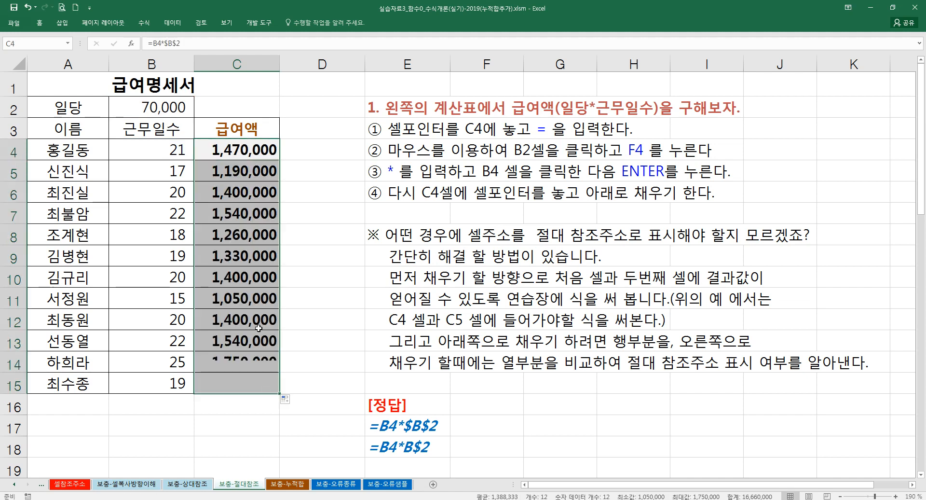
double_click(249, 149)
key(Escape)
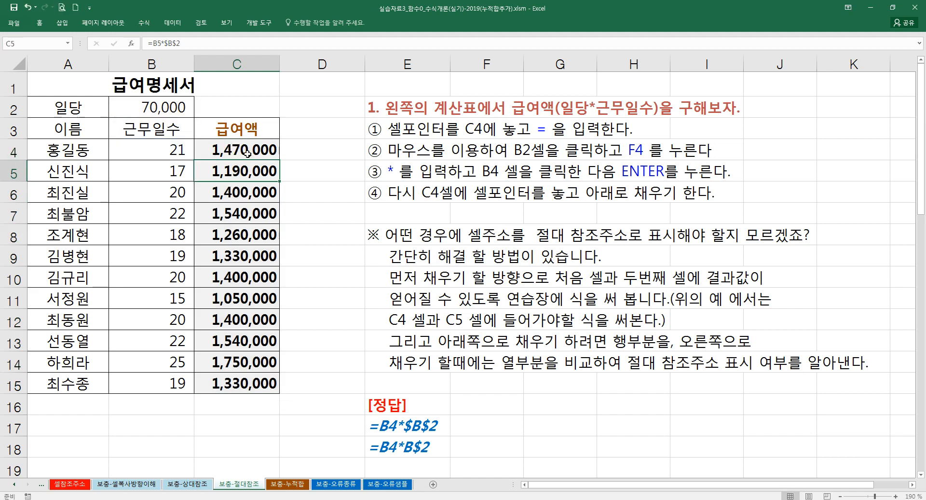
drag(246, 171, 247, 381)
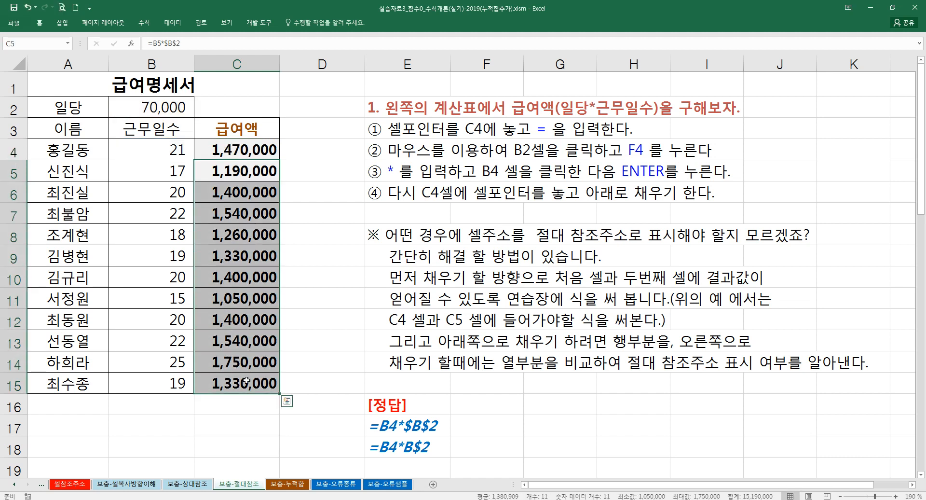
key(Delete)
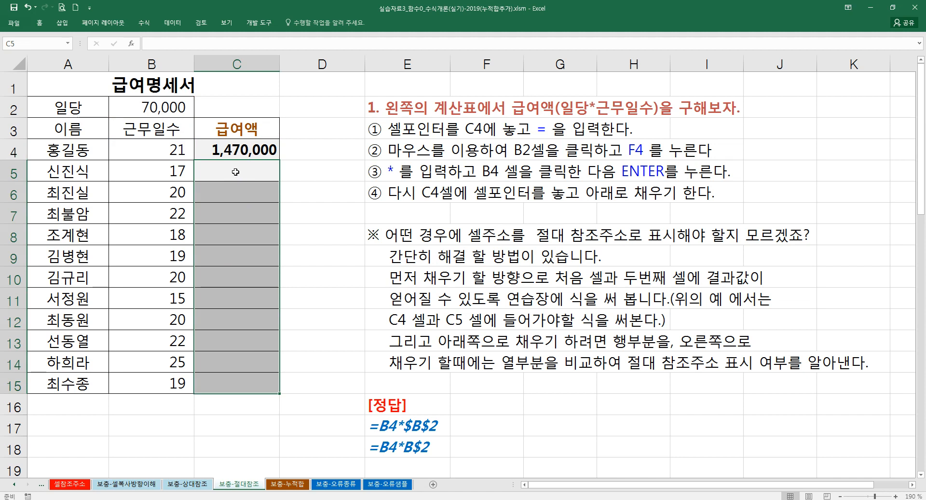
Try replacing $B$2 with the constant 70000 in the C4 formula, and undo the change
double_click(231, 152)
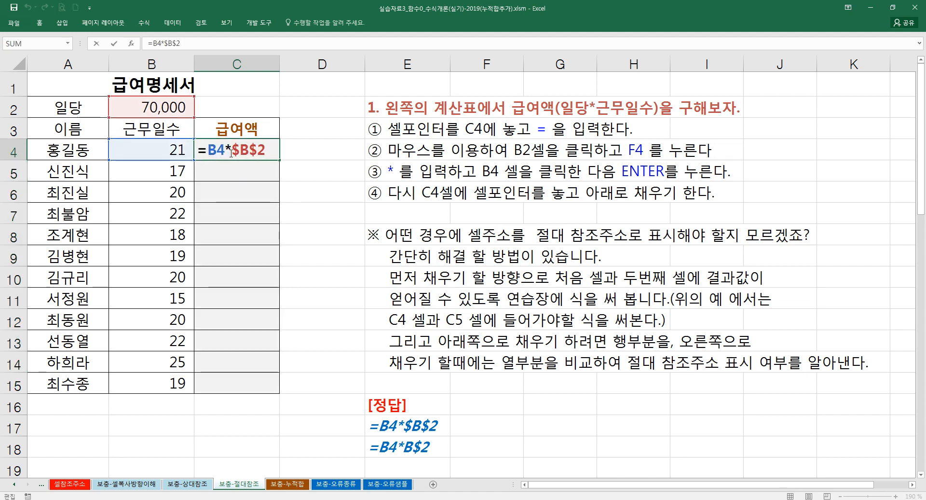
drag(231, 153, 273, 154)
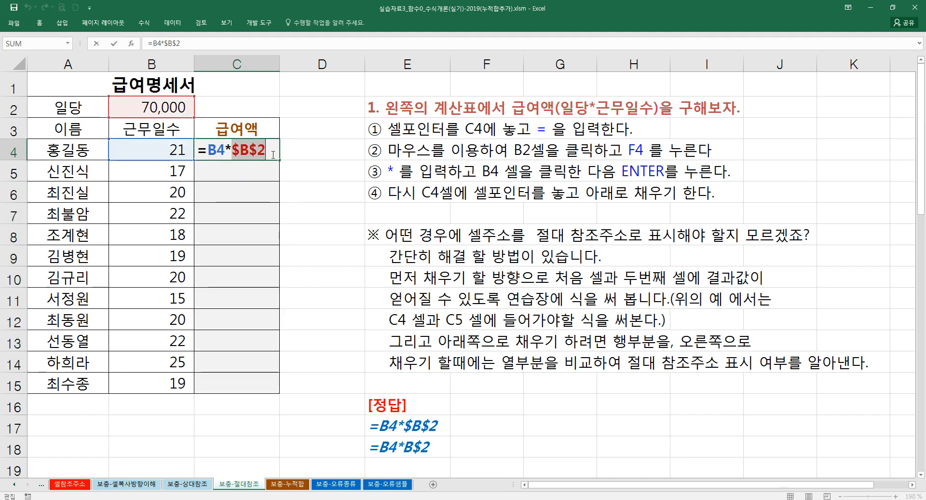
text(70000)
key(ctrl+Return)
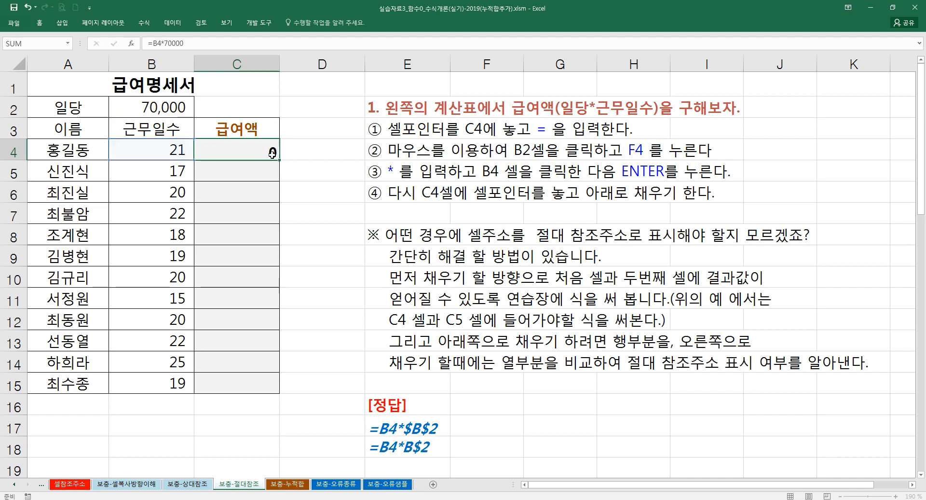
key(Return)
key(ctrl+z)
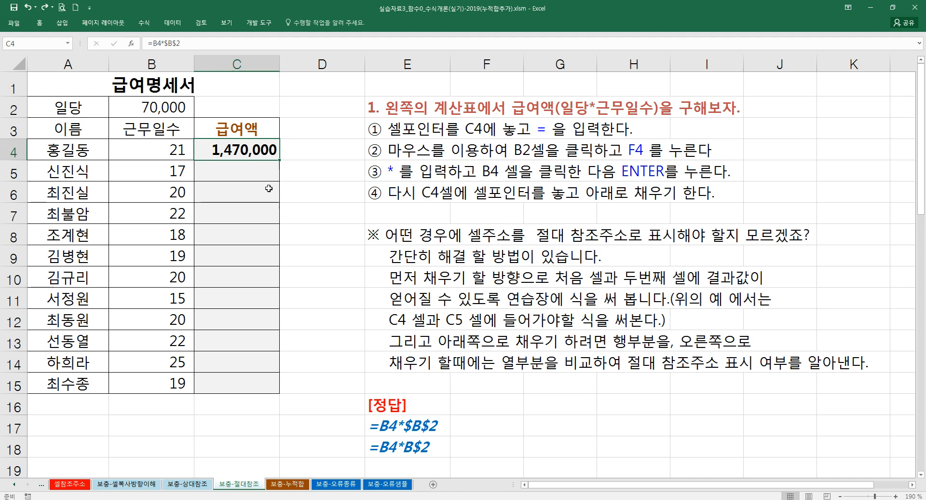
Clear the 할인판매가 cell B25 in exercise 2 and start the formula =B23-B23*B24 in it
scroll(279, 203, down, 5)
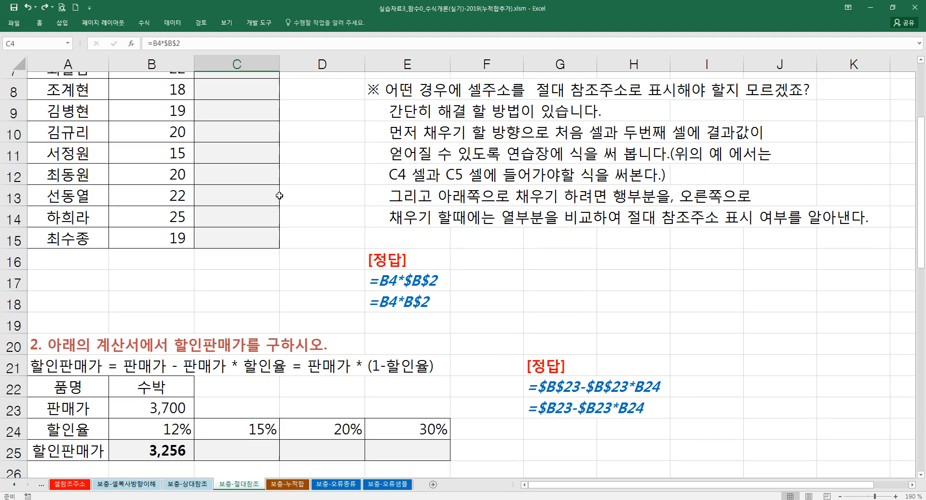
scroll(279, 194, down, 1)
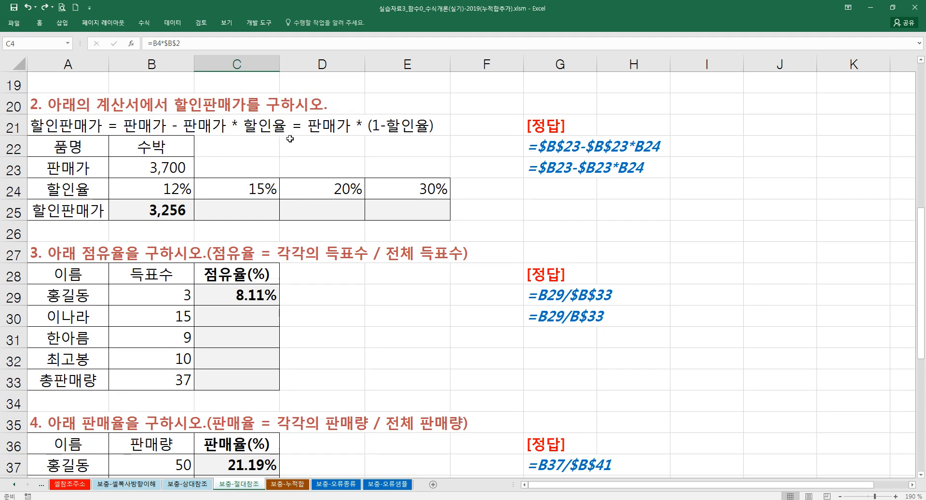
click(169, 210)
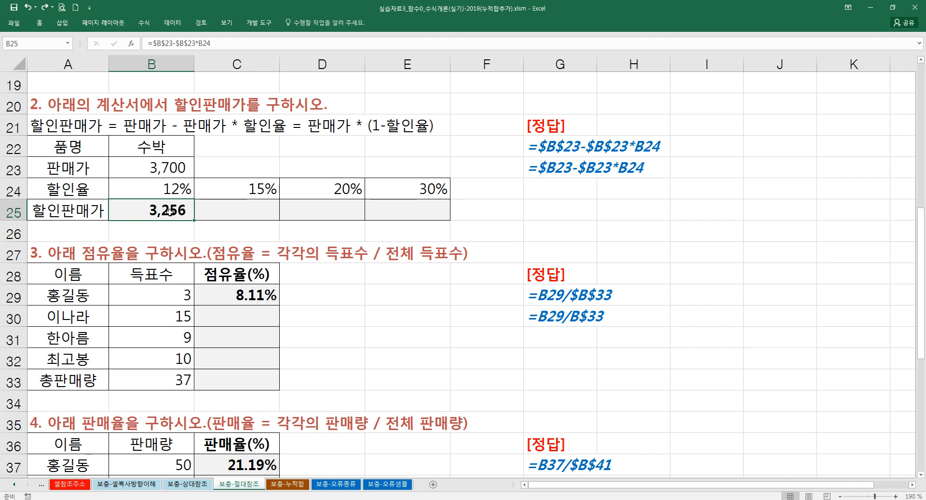
key(Delete)
text(=)
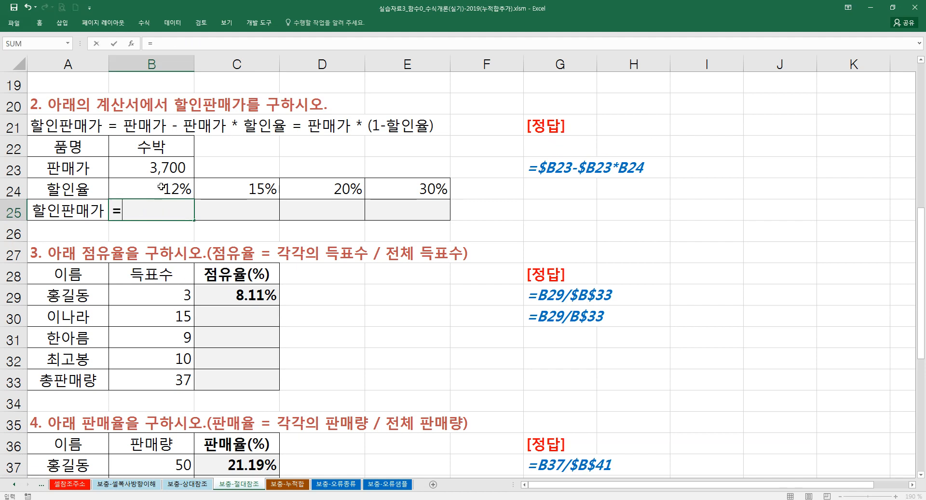
click(154, 168)
text(-)
click(153, 168)
text(*)
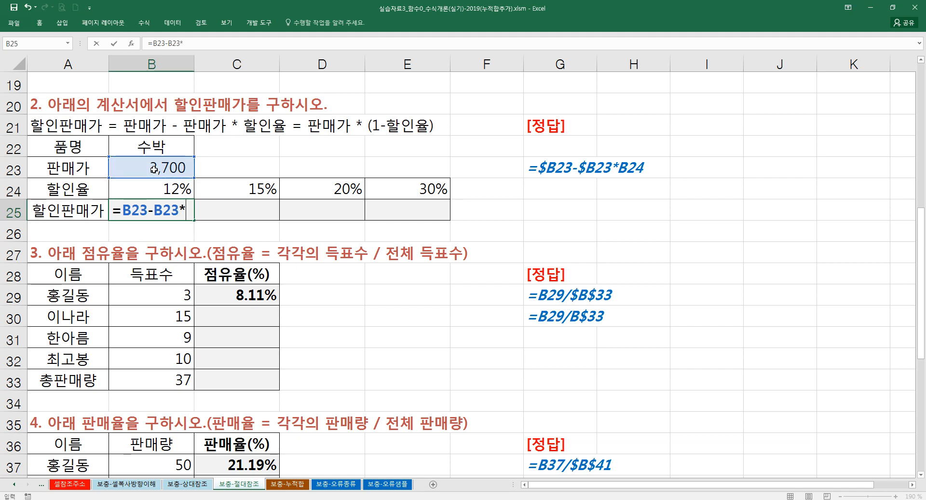
click(156, 193)
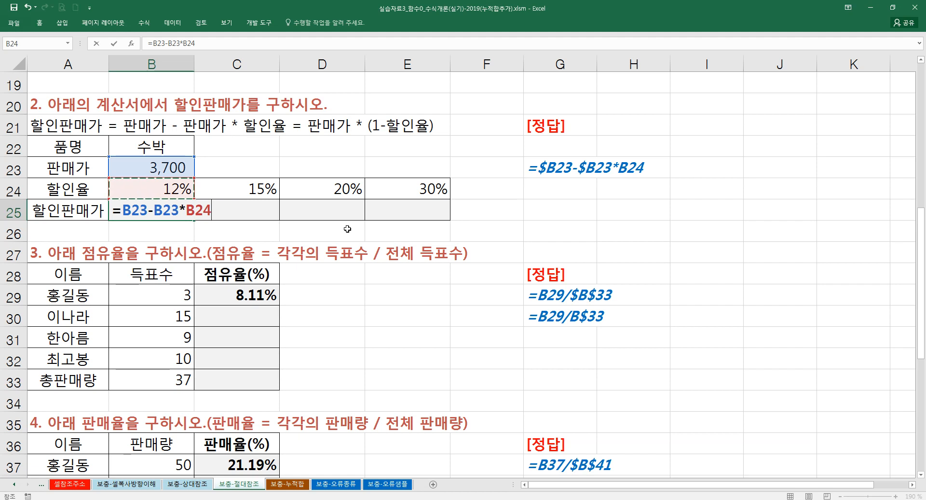
Make both B23 references in the B25 formula absolute, so it reads =$B$23-$B$23*B24, and enter it
drag(188, 215, 215, 216)
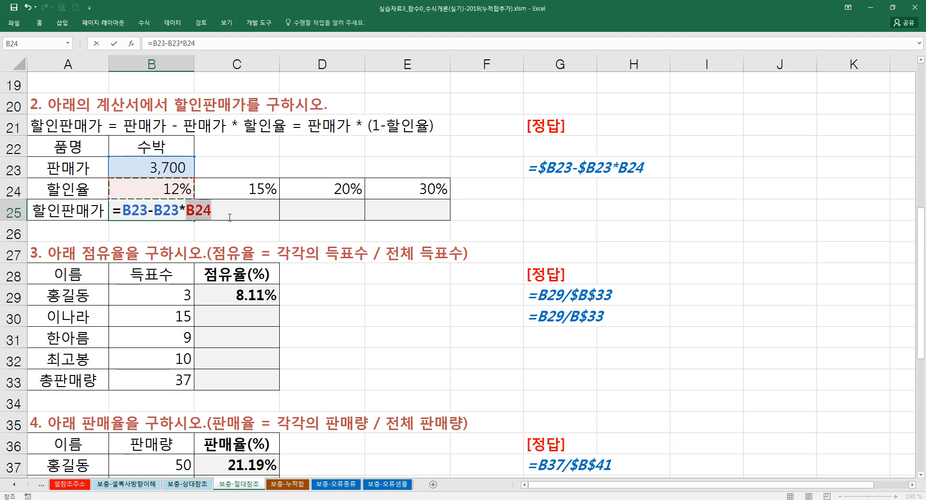
key(F2)
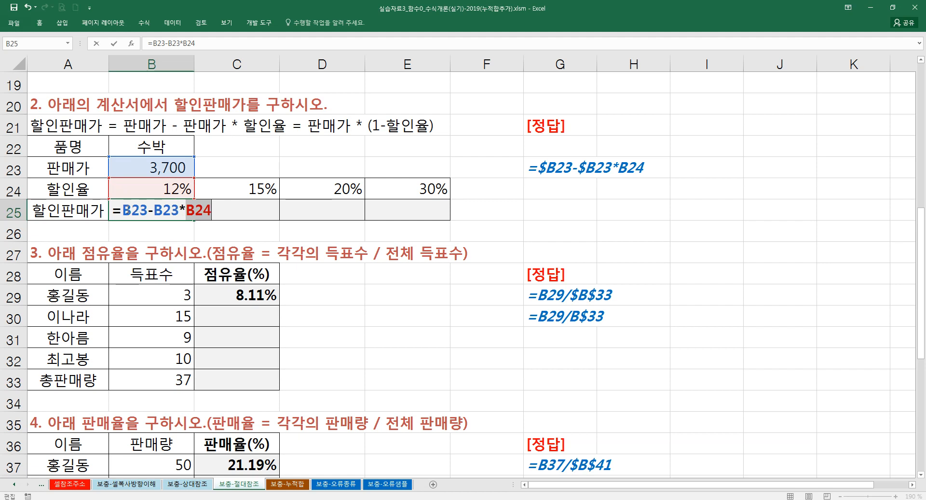
drag(131, 211, 171, 211)
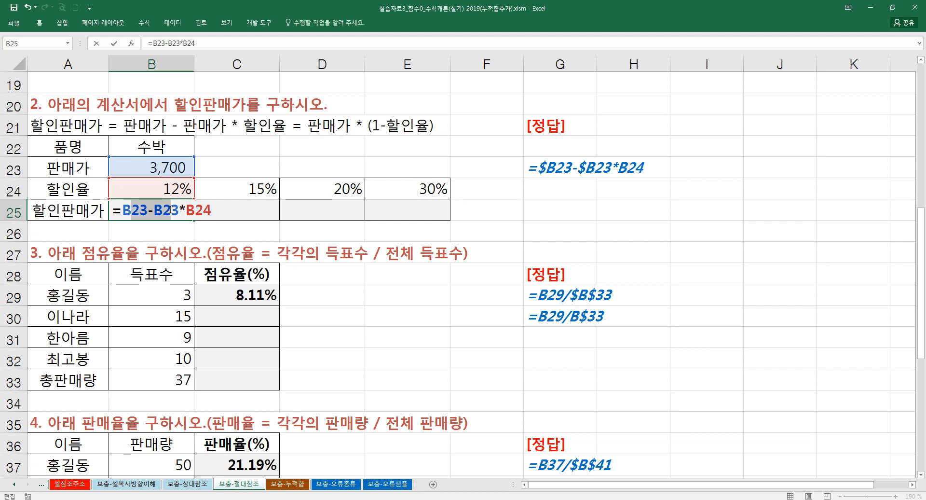
key(F4)
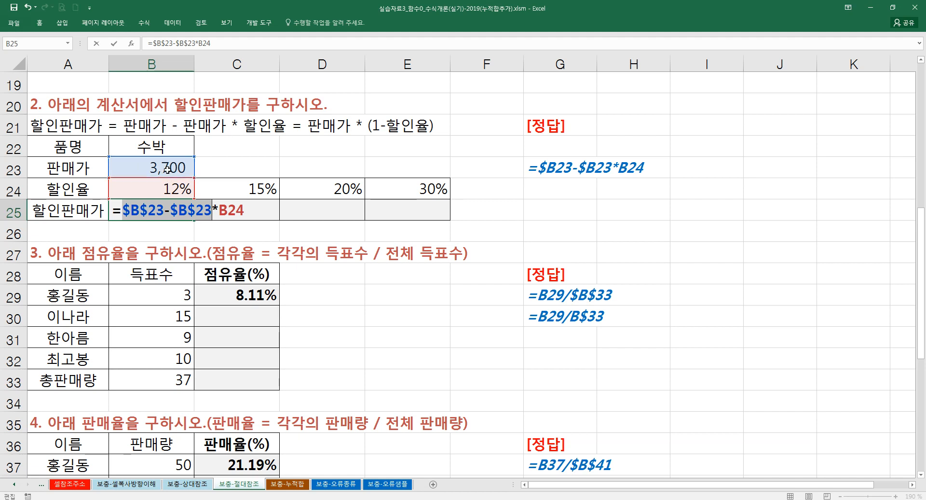
key(ctrl+Return)
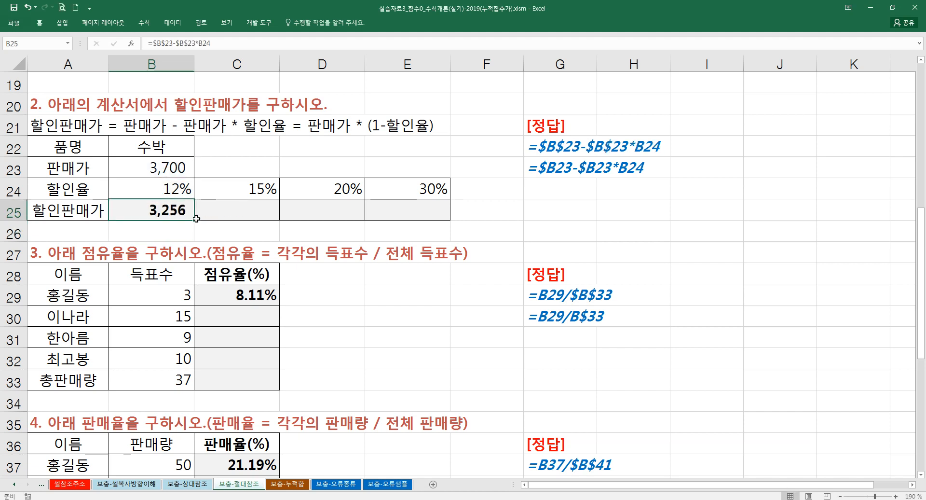
Fill the B25 할인판매가 formula right through E25, inspect the E25 formula's references, and undo the fill
drag(194, 221, 446, 220)
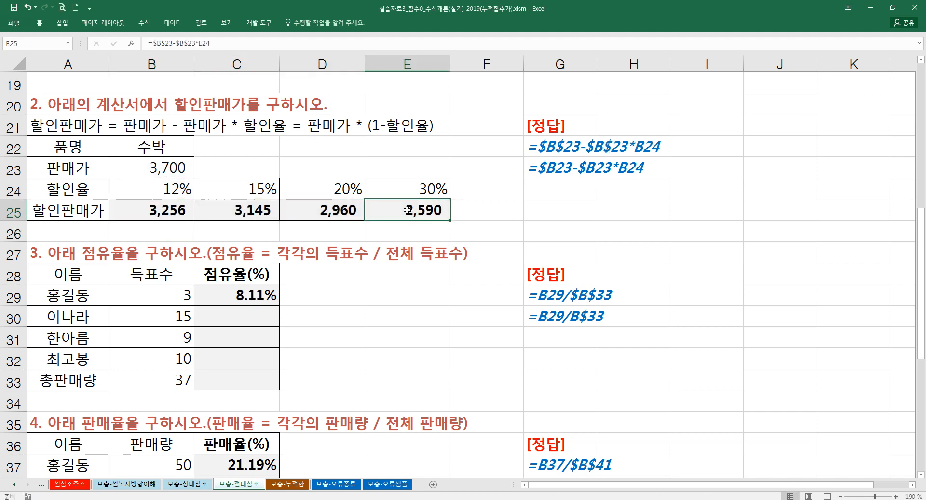
double_click(404, 210)
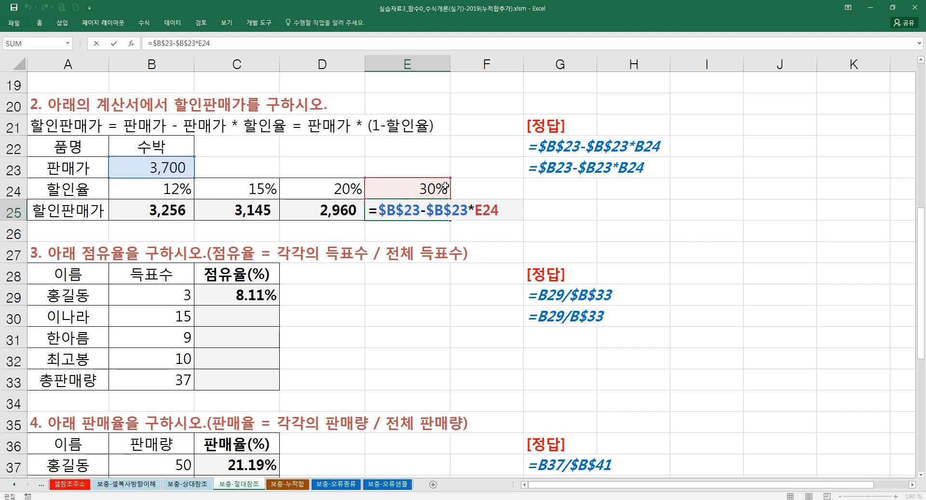
key(Escape)
key(ctrl+z)
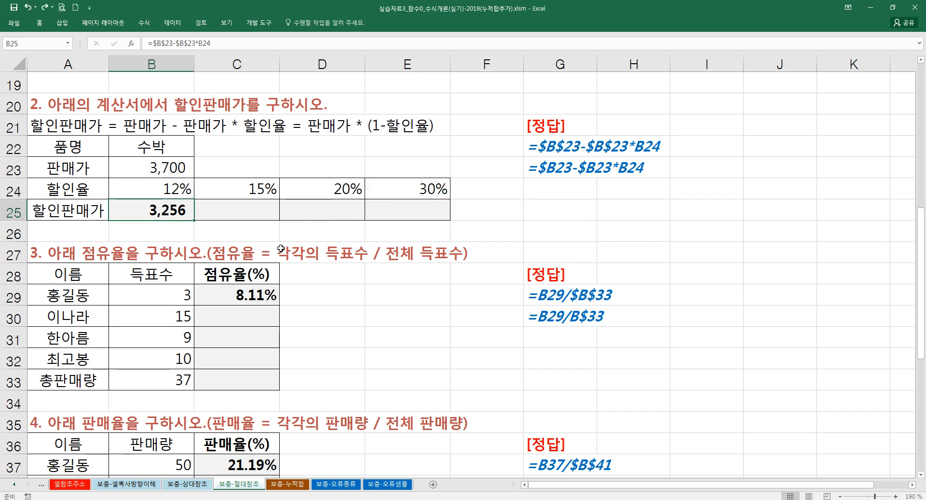
Examine the cell references in the 점유율(%) formula in C29 of exercise 3
click(280, 274)
scroll(281, 274, down, 2)
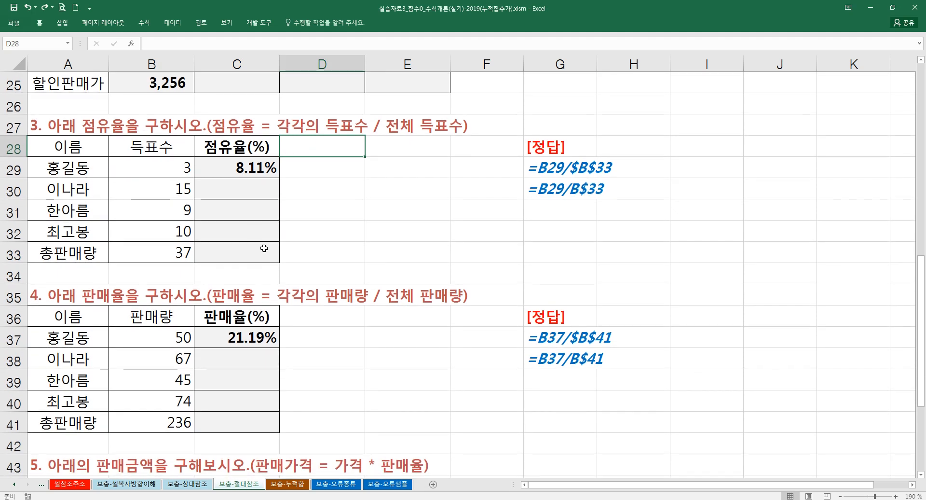
double_click(242, 166)
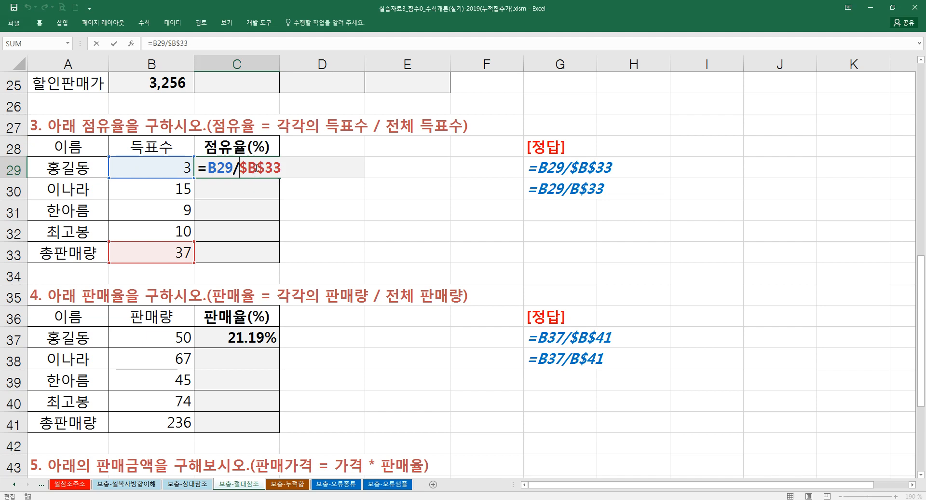
key(ctrl+Return)
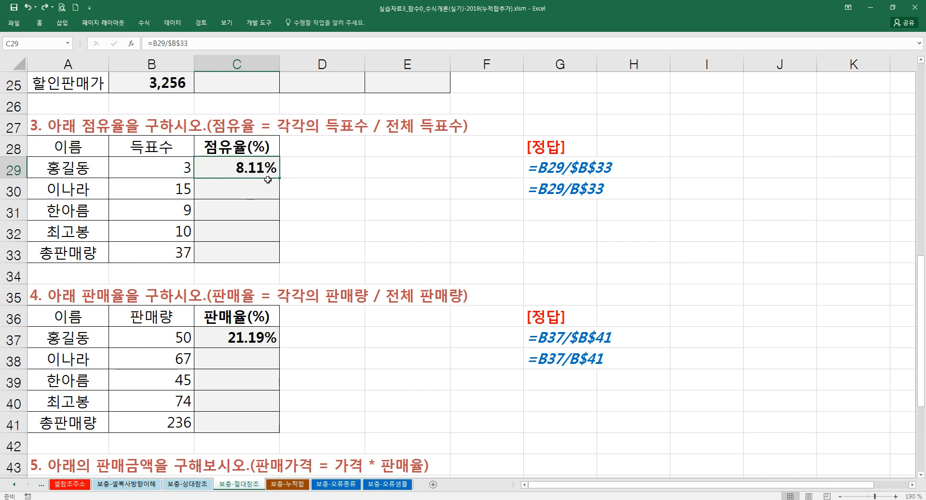
Review the earlier exercises and examine the references in the 판매율(%) formula in C37 of exercise 4
scroll(243, 118, up, 2)
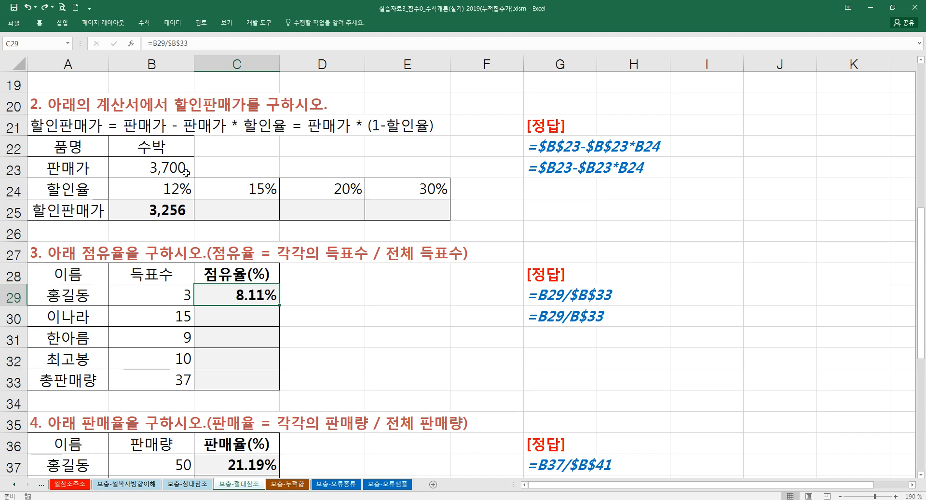
scroll(241, 186, up, 2)
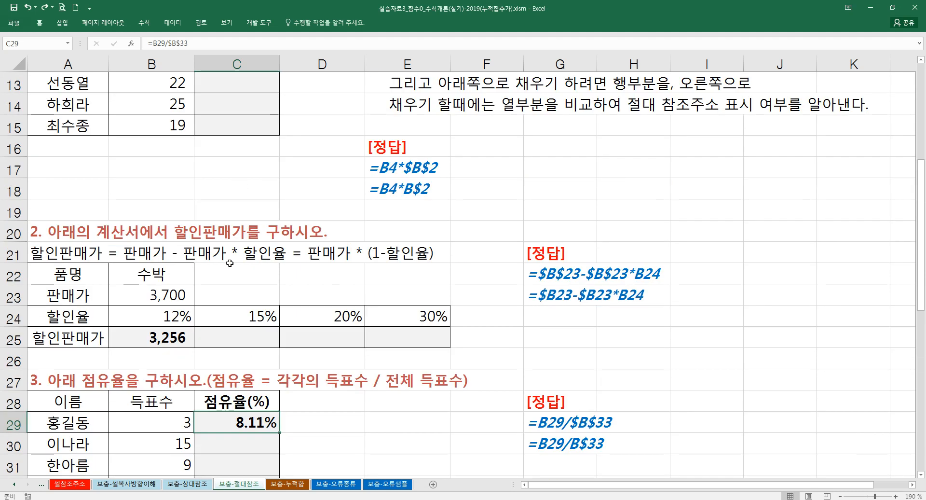
scroll(242, 240, down, 6)
scroll(243, 240, down, 1)
click(232, 148)
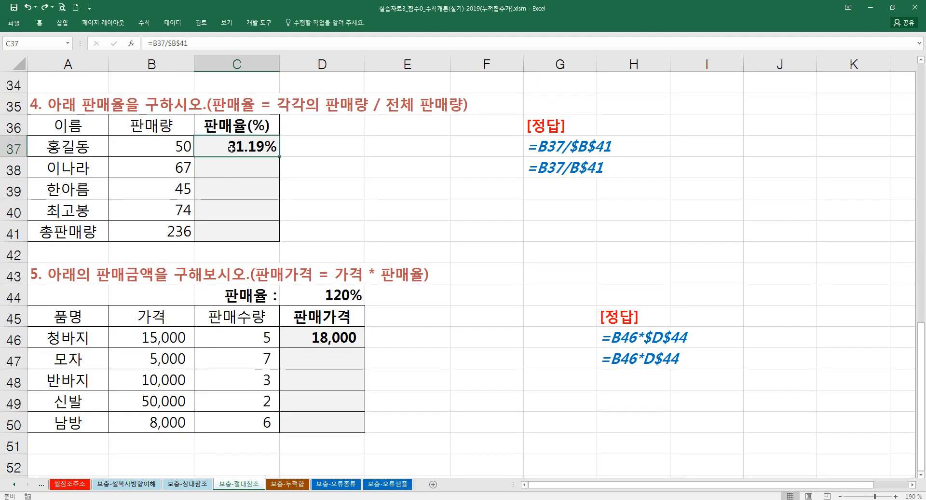
double_click(231, 148)
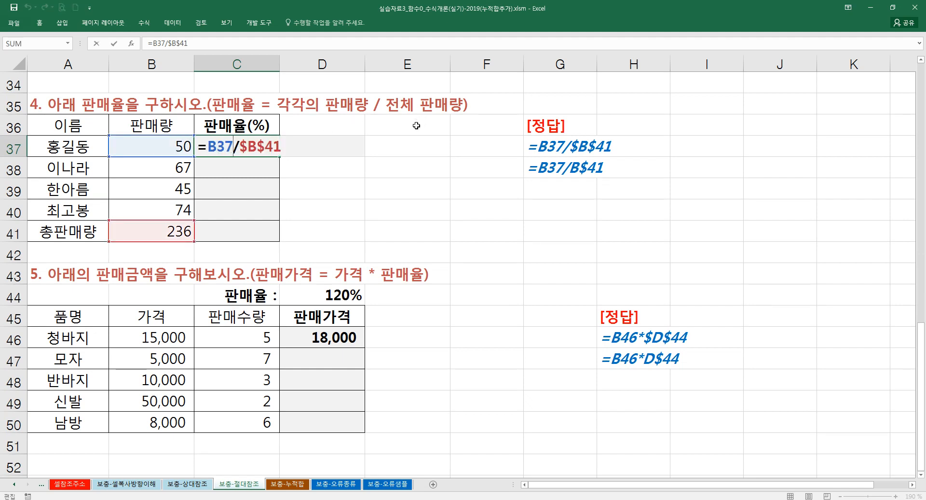
key(ctrl+Return)
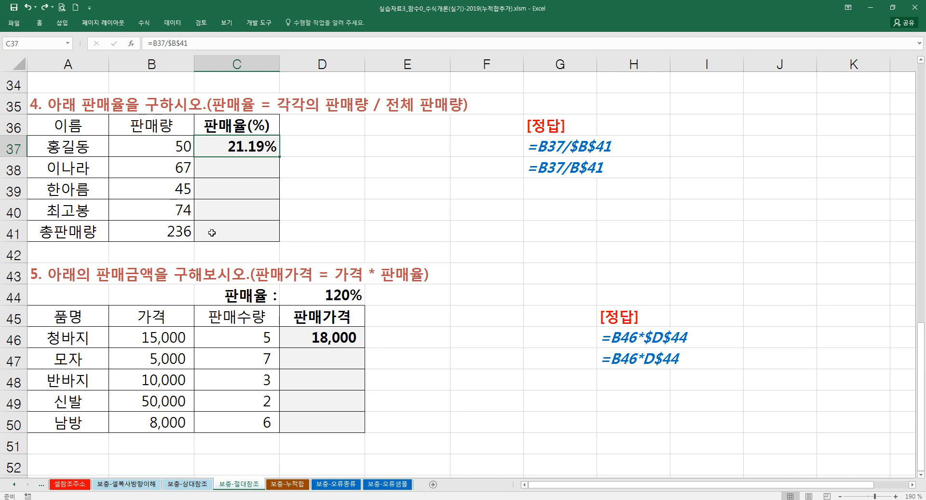
Rename the 가격 column header in B45 of exercise 5 to 원가
scroll(217, 251, down, 1)
click(329, 277)
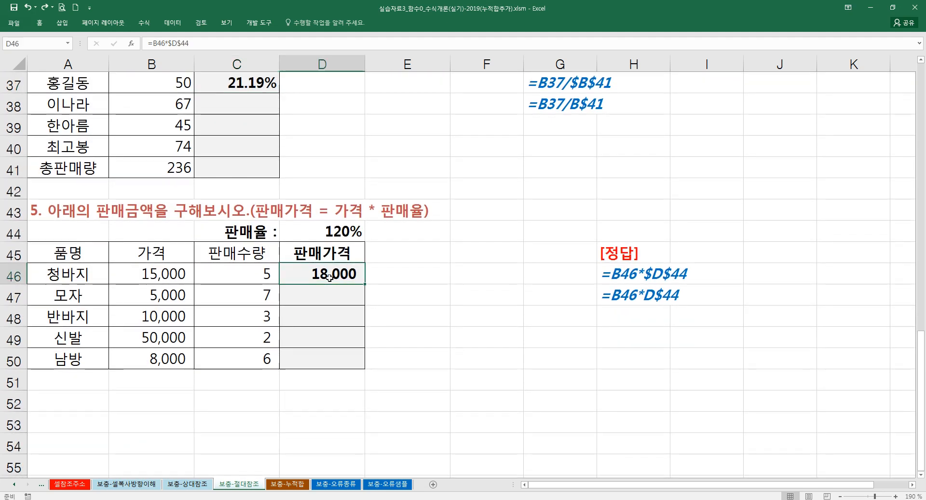
click(162, 252)
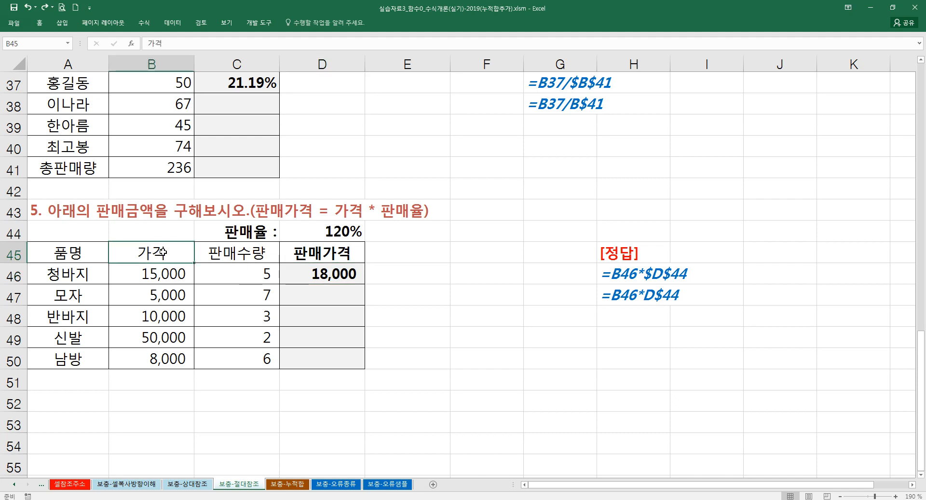
text(원가)
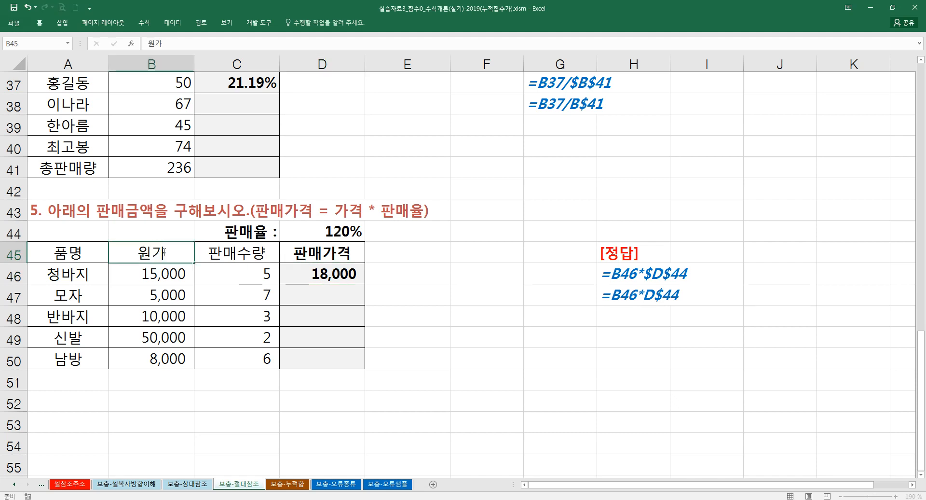
key(Return)
Replace the word 가격 after the equals sign in the exercise 5 title in A43 with 원가
double_click(67, 215)
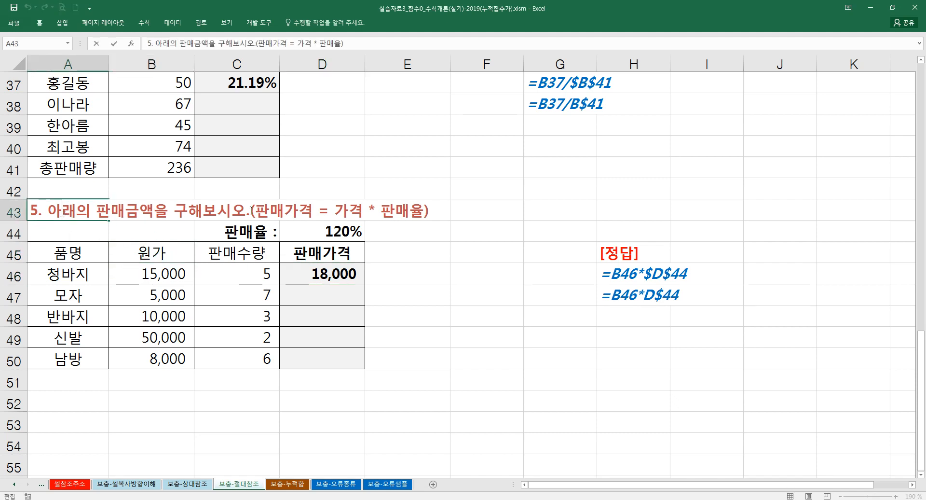
drag(362, 210, 336, 210)
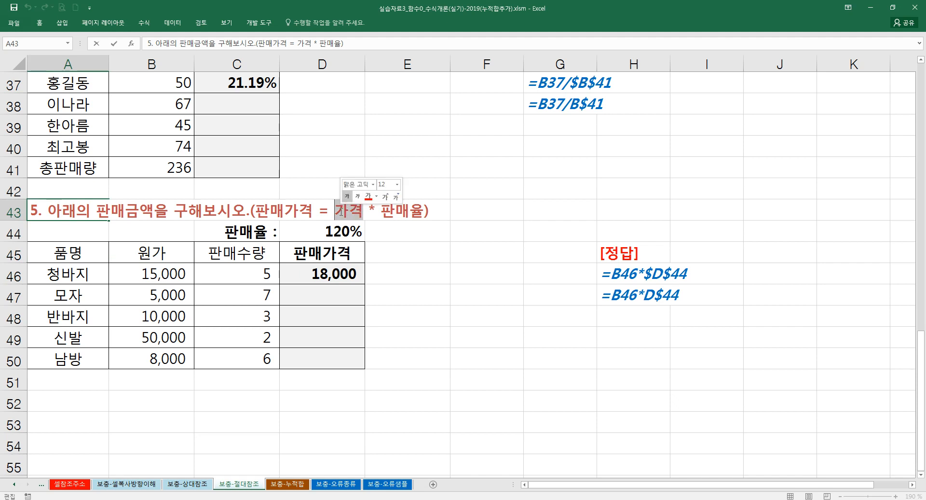
text(원가)
key(Return)
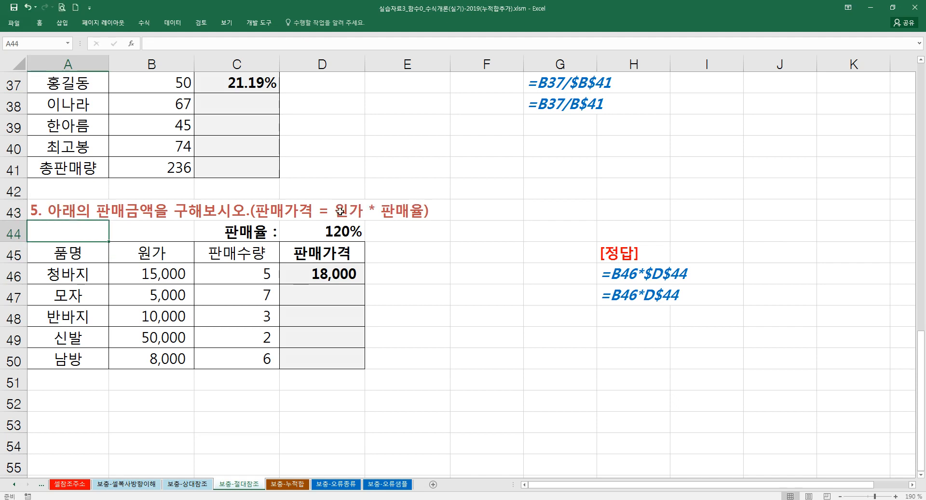
Replace the 판매가격 formula in D46 with =B46*$D$44, using an absolute reference to the 판매율 cell
click(175, 277)
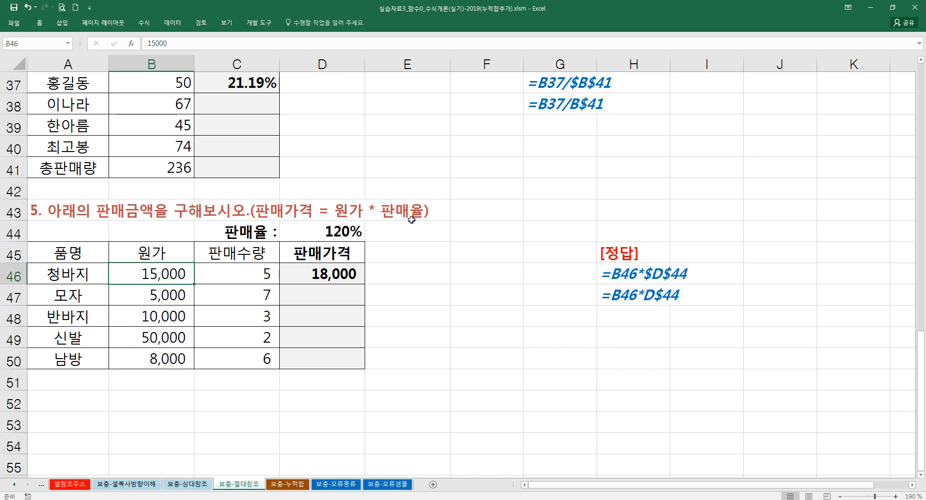
click(323, 271)
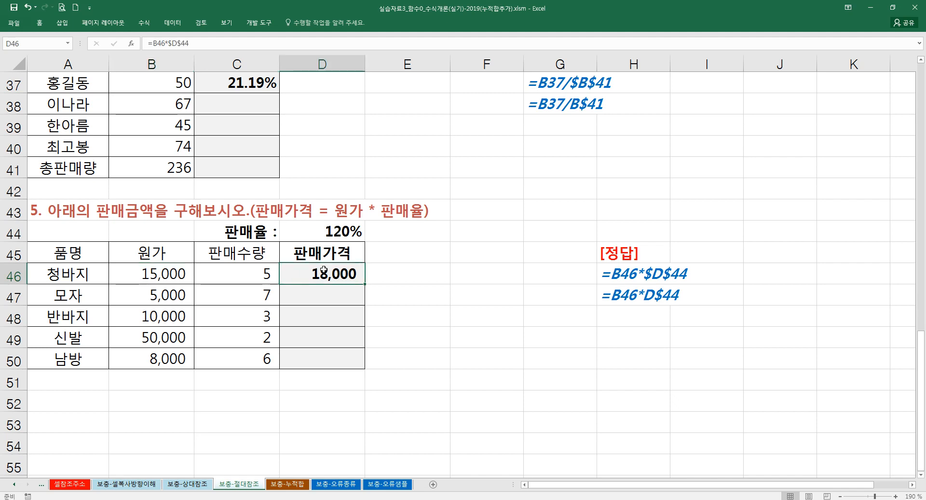
key(Delete)
text(=)
click(165, 274)
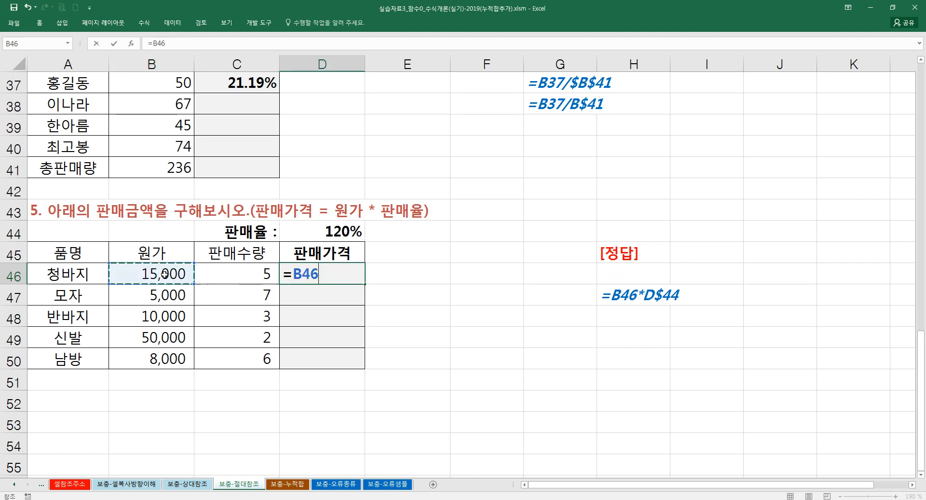
text(*)
click(325, 228)
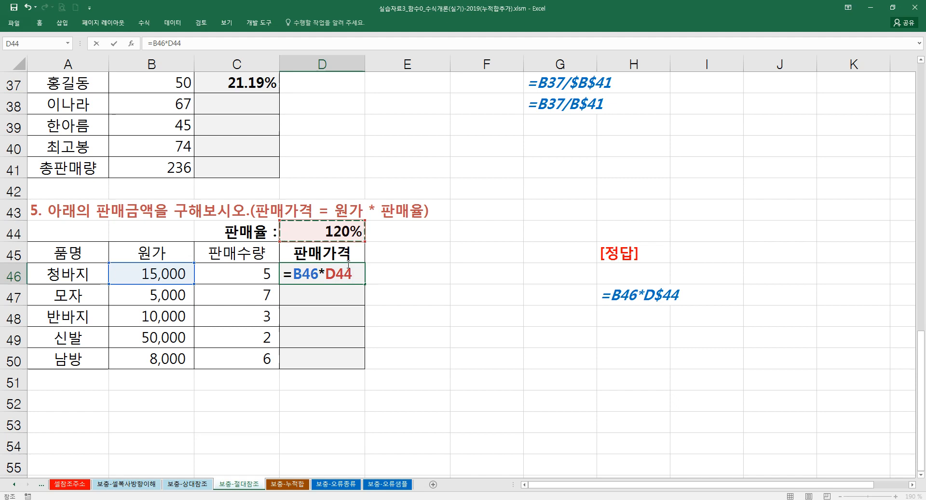
key(F4)
key(ctrl+Return)
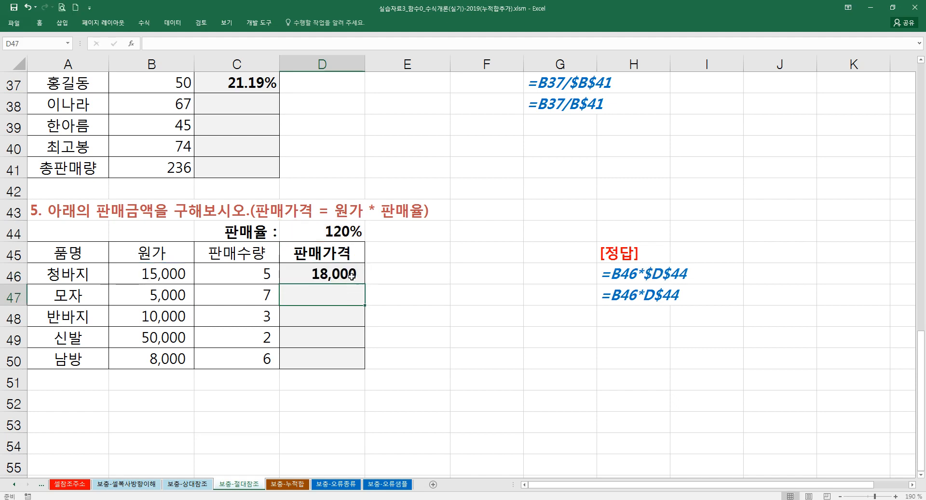
Fill the D46 판매가격 formula down through D50, and clear the copied results below D46
drag(365, 284, 365, 369)
drag(333, 294, 341, 369)
key(Delete)
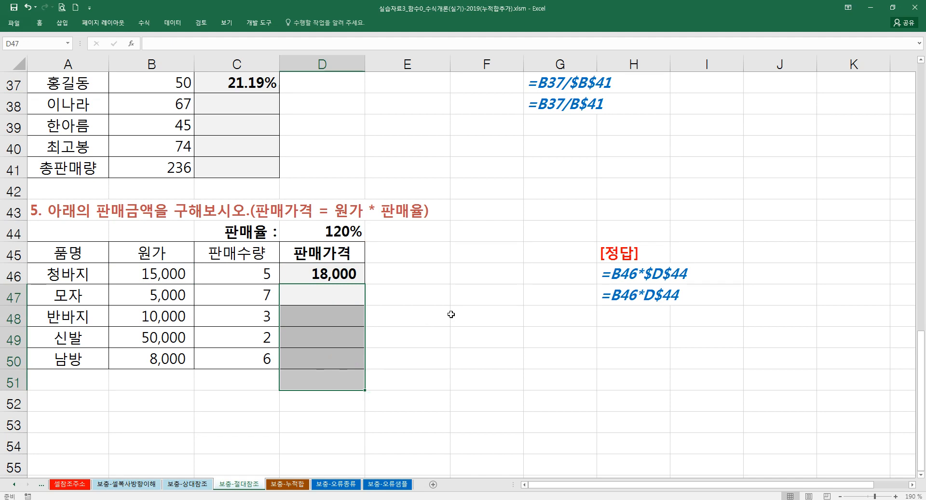
click(450, 314)
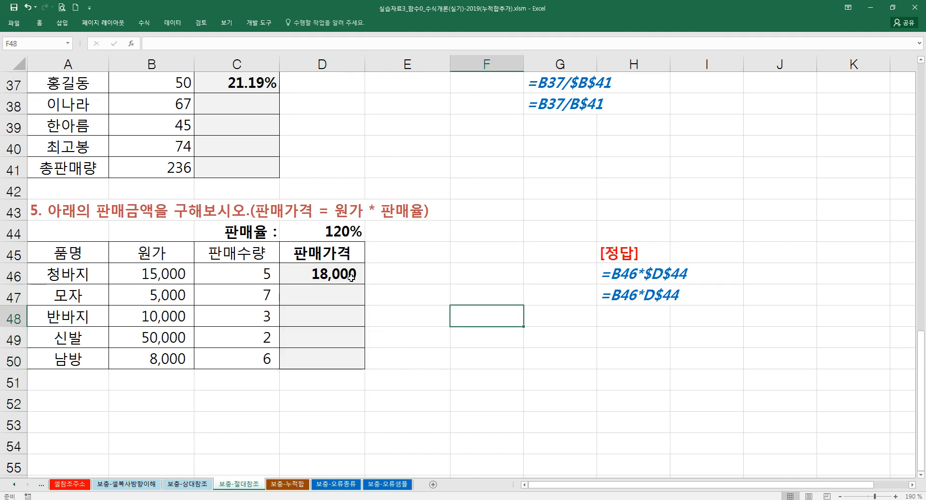
Open the 보충-누적합 sheet at the 누적합계 table of exercise 1 and select the 1월 실적액 cell
scroll(331, 271, up, 6)
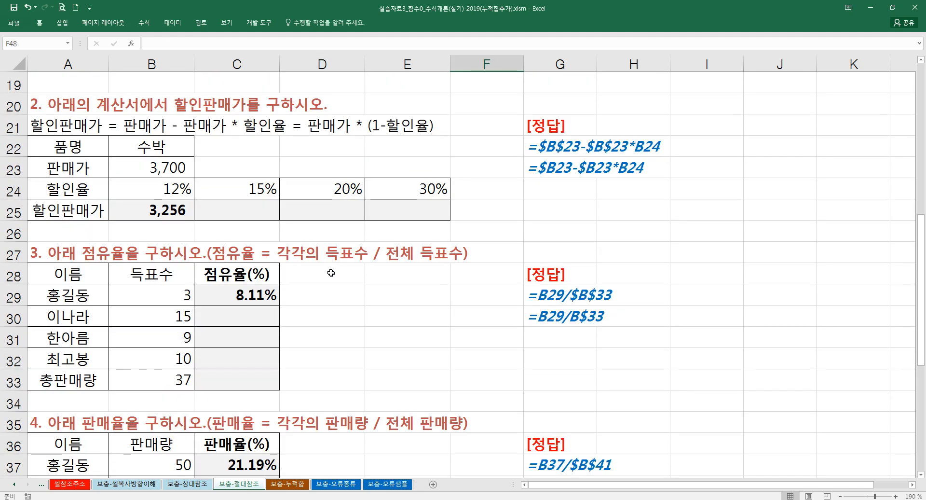
scroll(331, 273, up, 2)
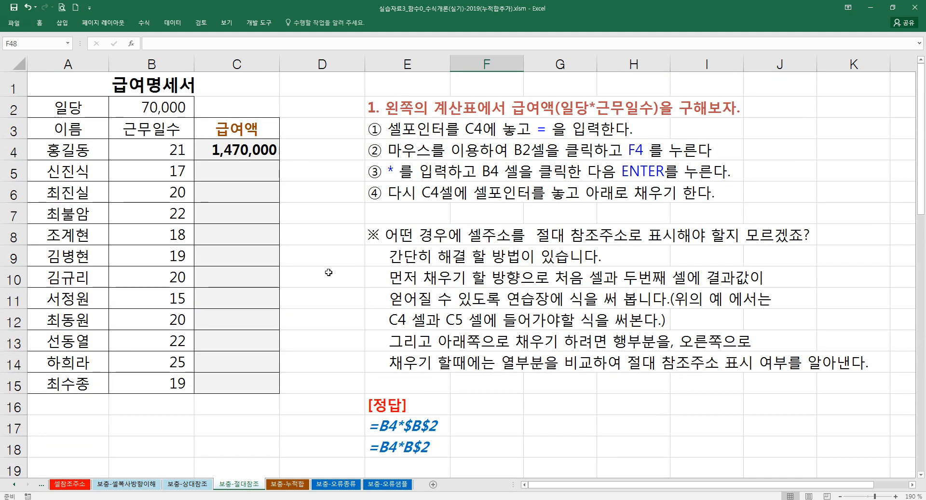
scroll(395, 274, down, 2)
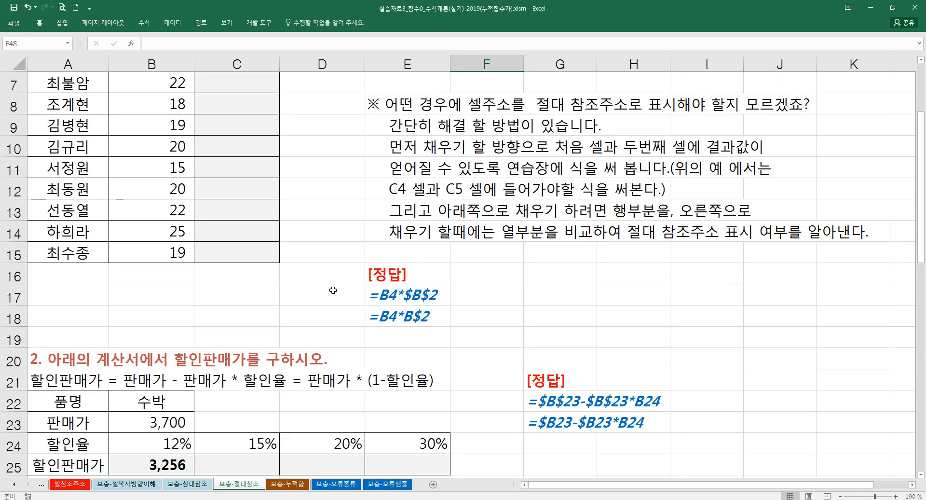
click(287, 484)
scroll(259, 201, up, 2)
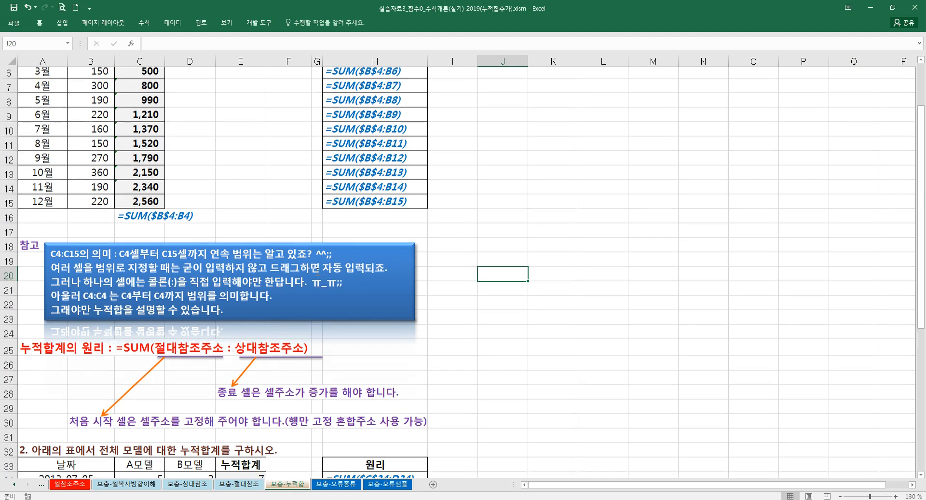
ctrl+scroll(260, 201, up, 6)
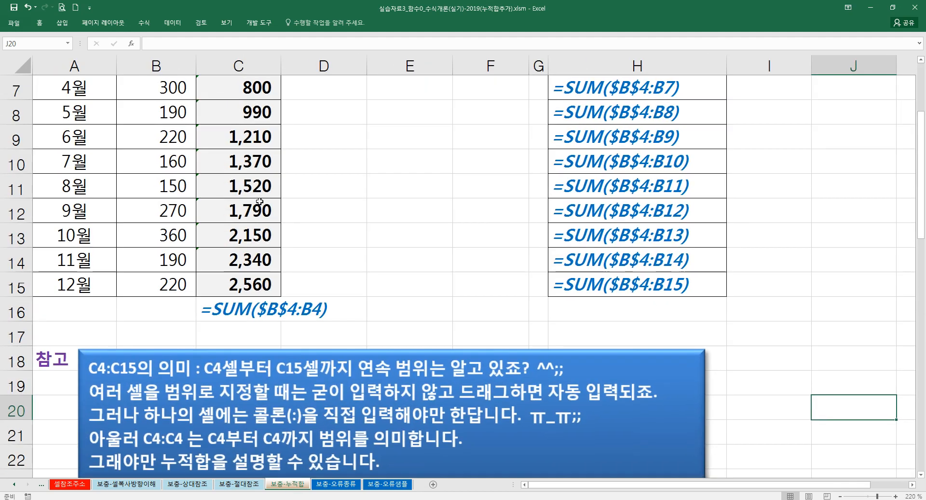
click(335, 196)
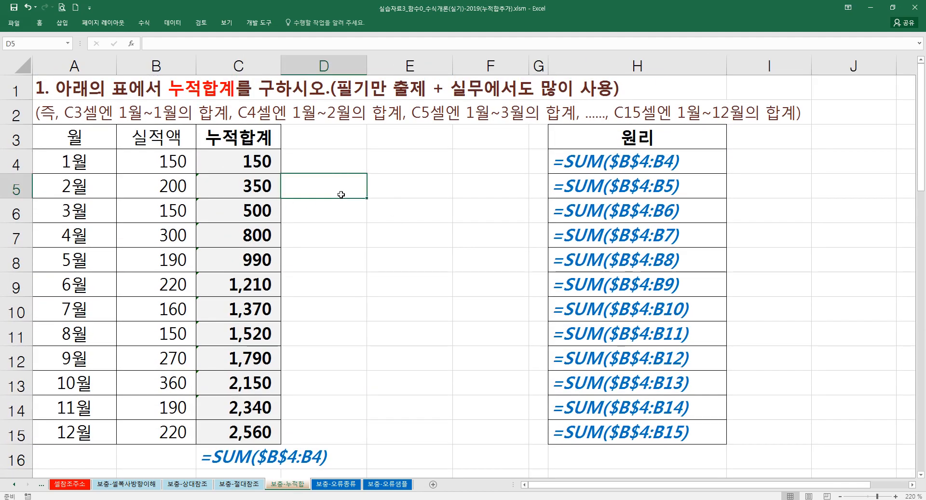
click(384, 175)
click(377, 146)
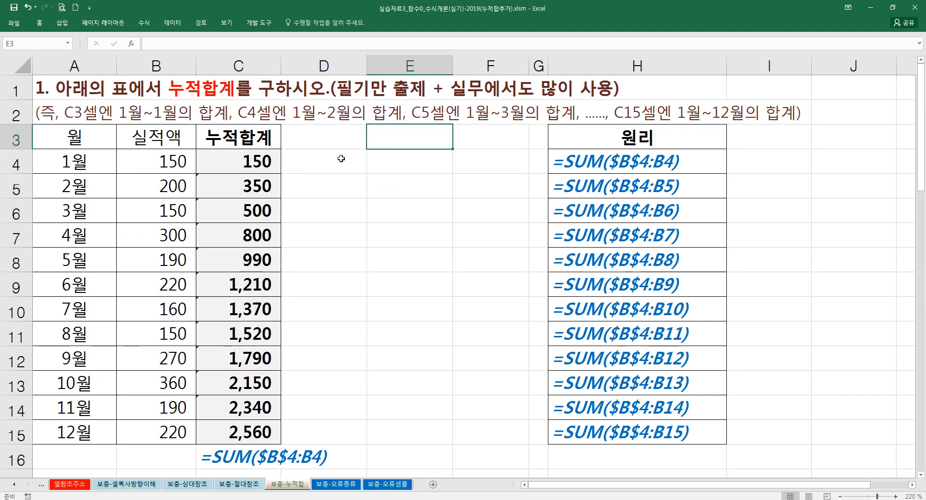
click(256, 165)
click(171, 161)
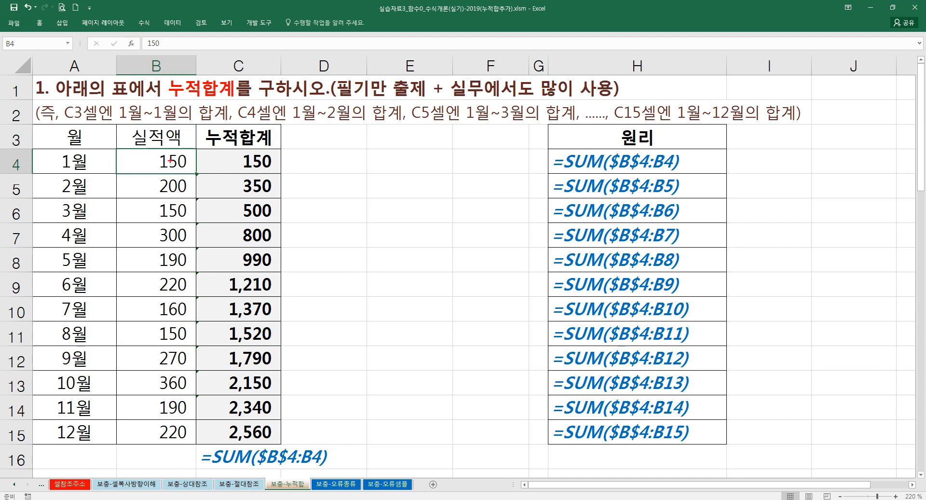
Annotate the 누적합계 values for 1월 to 5월 with circles, arrows and a handwritten label, and clear the drawings
drag(259, 165, 265, 165)
mouse_move(193, 162)
mouse_down()
mouse_move(227, 160)
mouse_move(218, 167)
mouse_up()
mouse_move(184, 195)
mouse_down()
mouse_move(160, 192)
mouse_move(186, 189)
mouse_up()
mouse_move(231, 162)
mouse_down()
mouse_move(196, 183)
mouse_move(264, 194)
mouse_move(218, 216)
mouse_up()
mouse_move(245, 218)
mouse_down()
mouse_move(275, 211)
mouse_move(205, 236)
mouse_move(279, 232)
mouse_move(242, 243)
mouse_move(223, 268)
mouse_up()
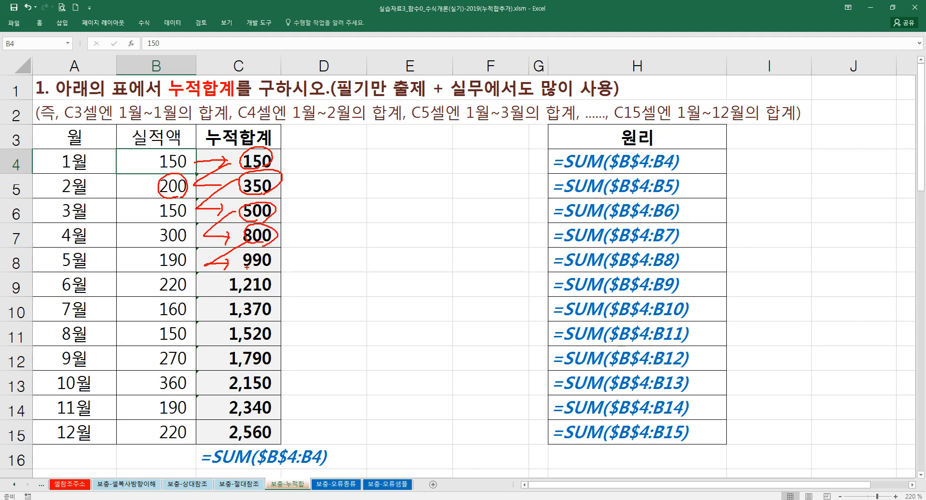
mouse_move(264, 246)
mouse_down()
mouse_move(266, 269)
mouse_move(273, 260)
mouse_up()
drag(289, 157, 289, 208)
mouse_move(298, 157)
mouse_down()
mouse_move(314, 211)
mouse_move(291, 245)
mouse_move(325, 206)
mouse_move(289, 260)
mouse_up()
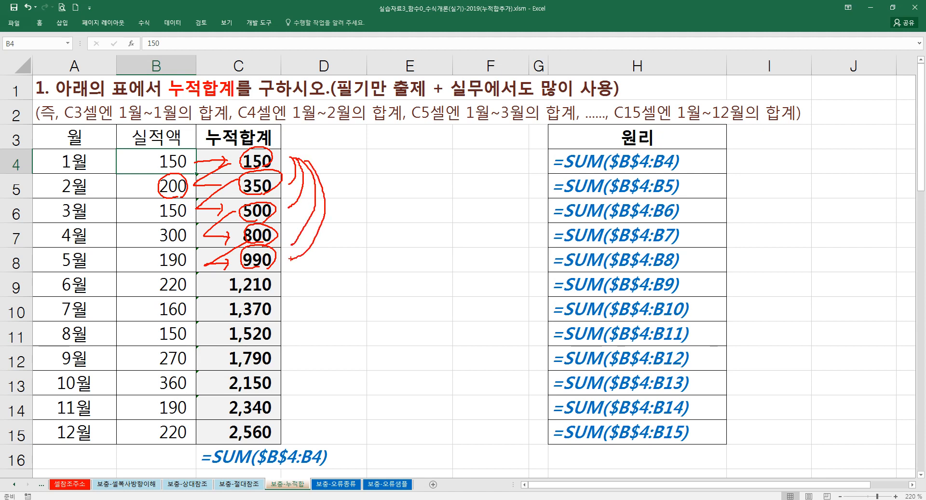
mouse_move(332, 222)
mouse_down()
mouse_move(342, 233)
mouse_move(359, 230)
mouse_move(358, 245)
mouse_move(371, 236)
mouse_move(371, 250)
mouse_move(382, 248)
mouse_up()
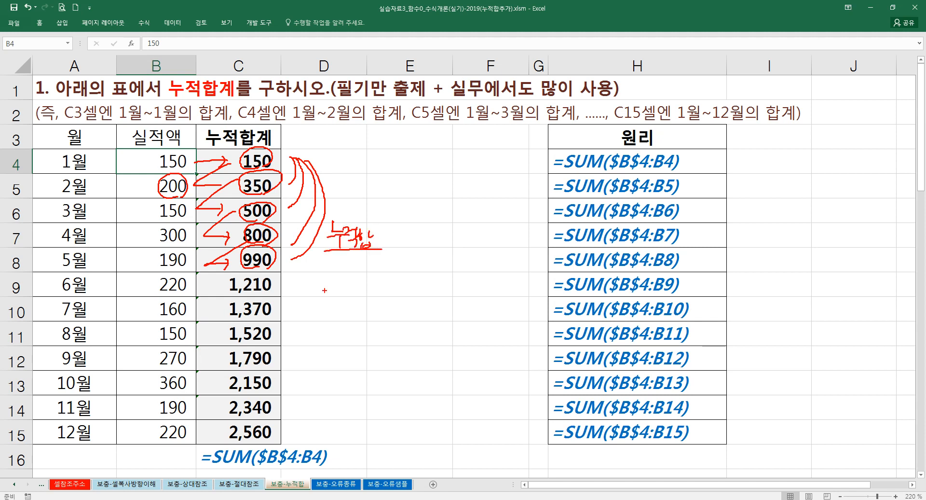
key(Escape)
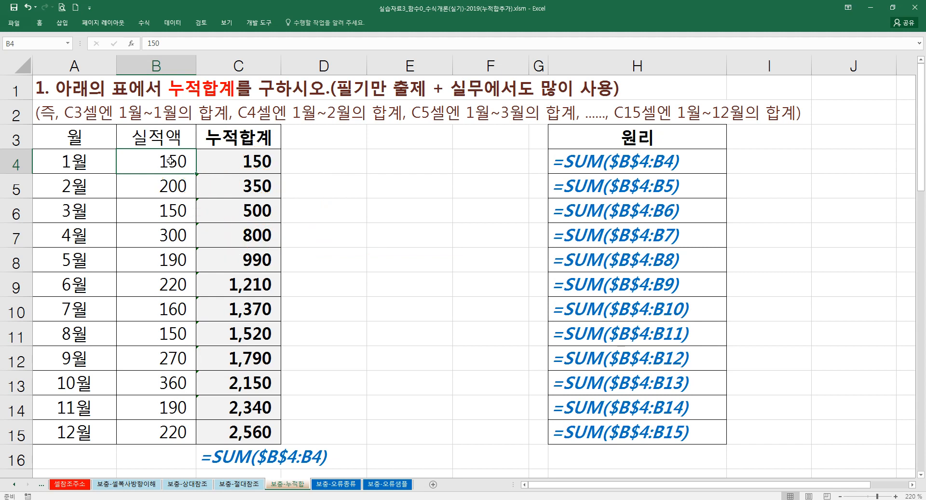
Write =SUM(B4:B4) in the blank cell E4, beside the 1월 row, as a single-cell range sum
click(229, 159)
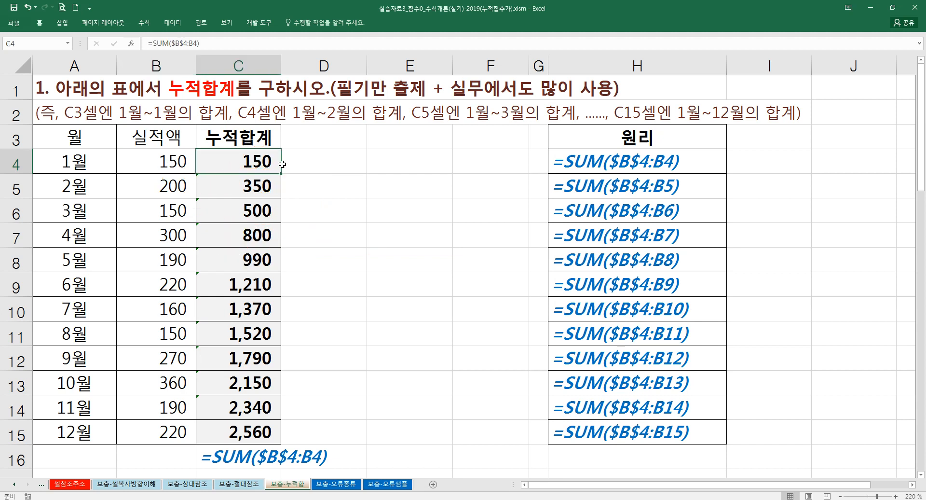
click(367, 164)
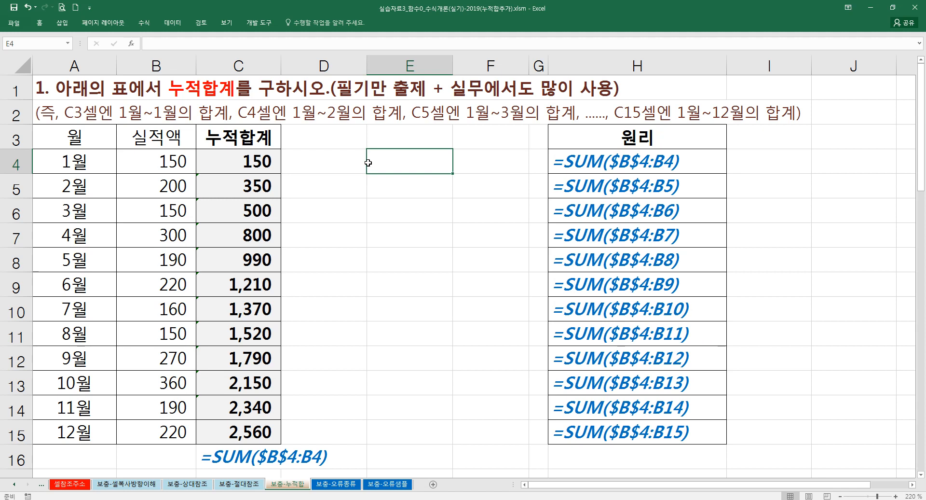
text(=)
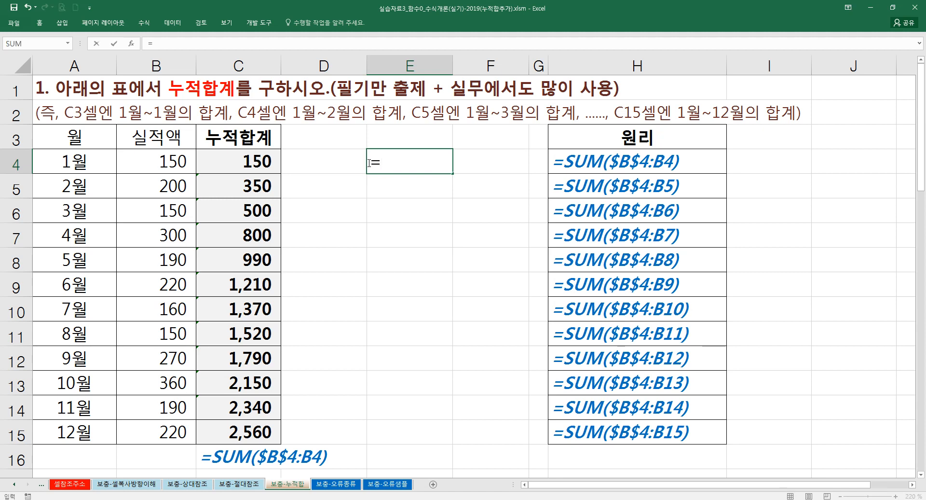
text(sum)
key(Tab)
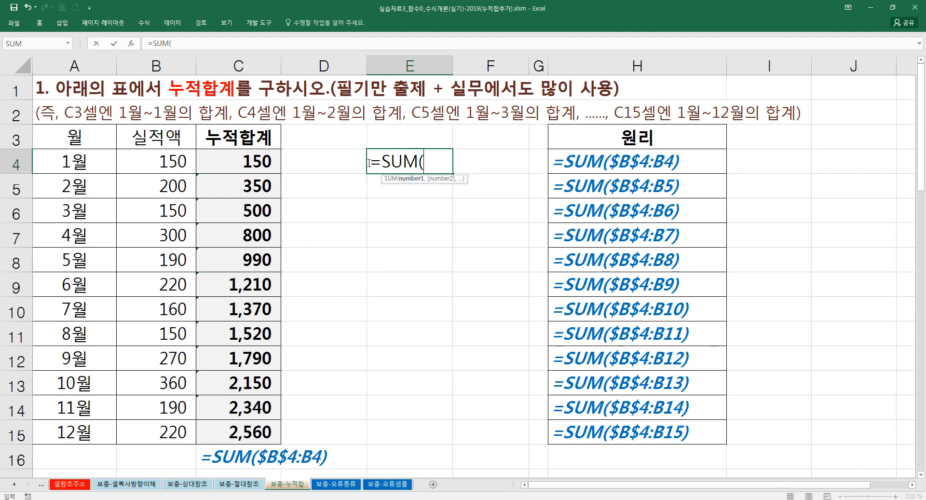
click(160, 158)
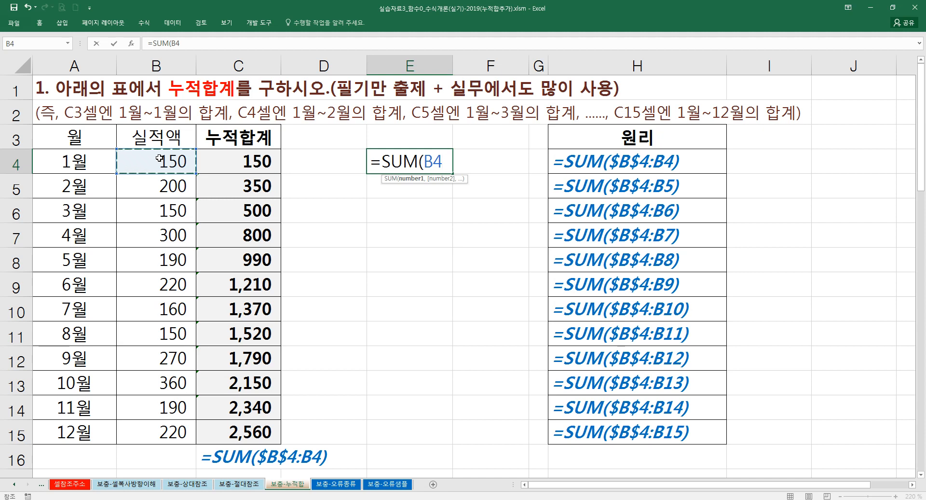
mouse_move(160, 172)
mouse_down()
mouse_move(160, 212)
mouse_move(165, 167)
mouse_up()
key(F8)
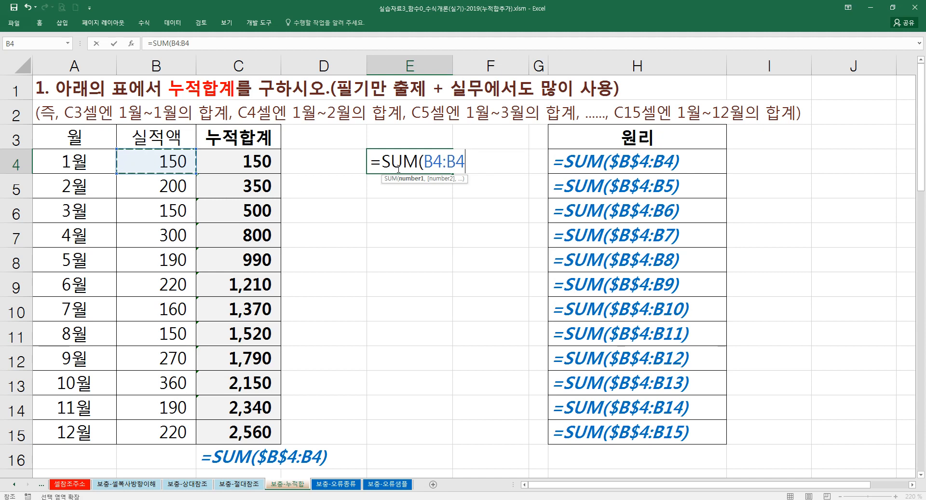
key(F2)
text())
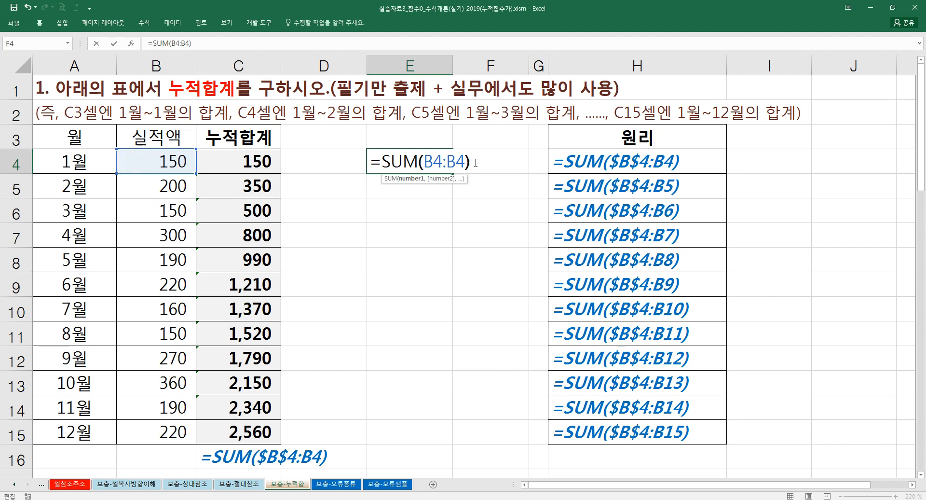
Make the start reference in the E4 formula absolute, giving =SUM($B$4:B4), and check the fixed part of the formula
click(435, 165)
key(F4)
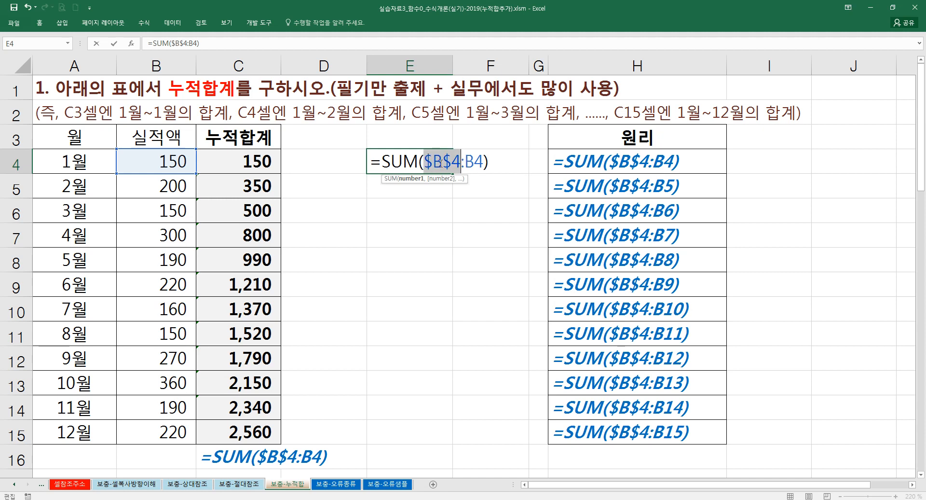
key(Return)
click(441, 163)
double_click(442, 163)
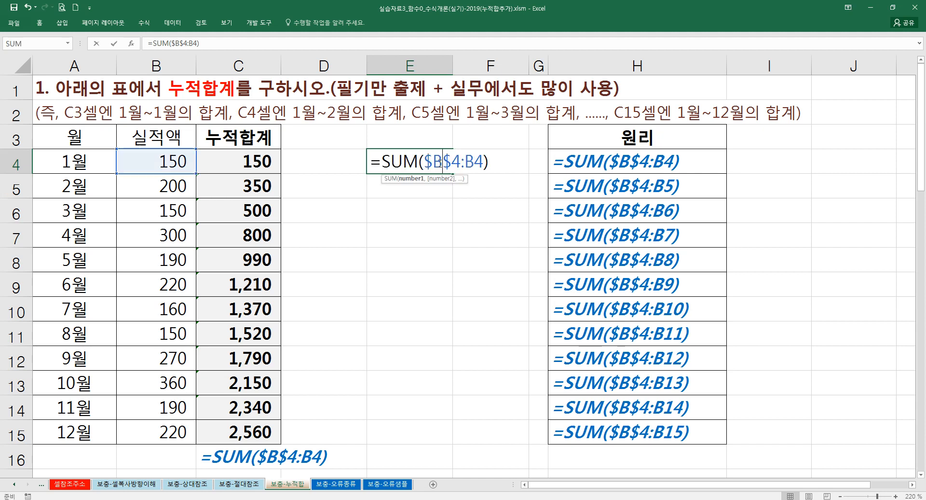
drag(433, 163, 461, 163)
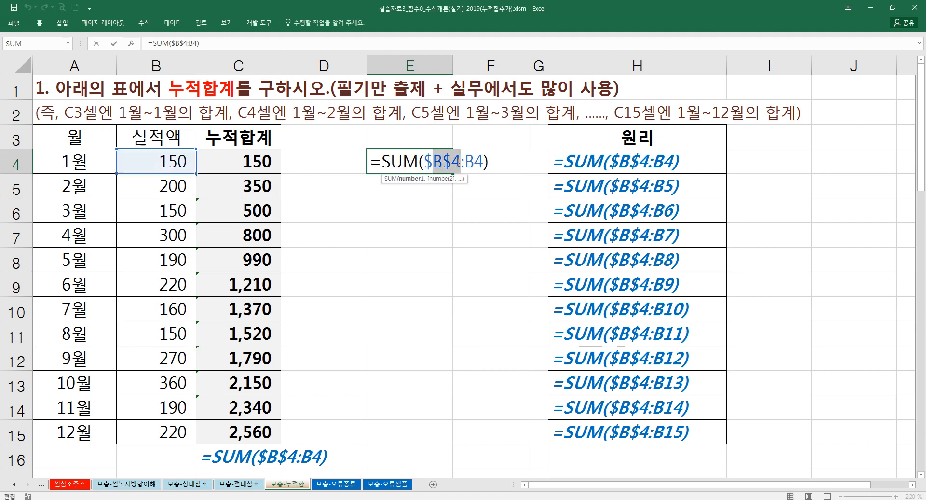
click(465, 162)
key(Return)
Fill the E4 running-total formula down to E5 and compare the range references in both cells
click(444, 167)
drag(453, 174, 453, 198)
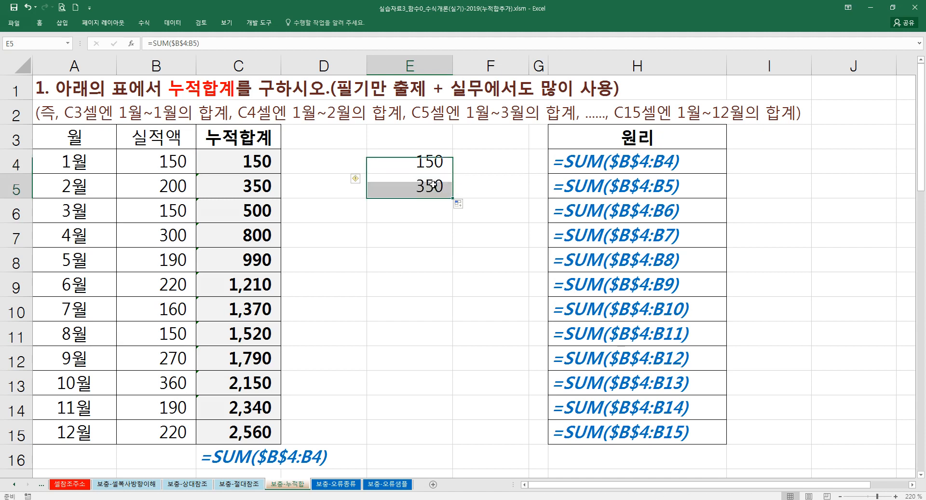
double_click(433, 186)
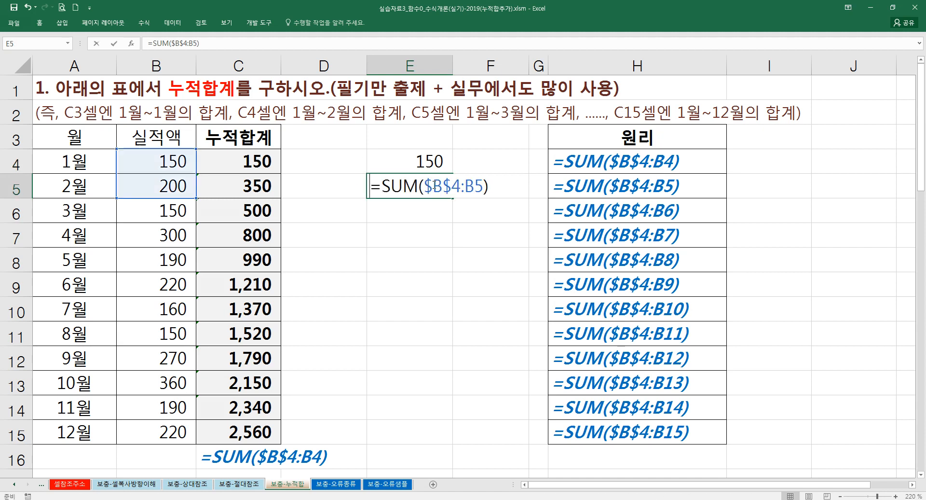
click(430, 166)
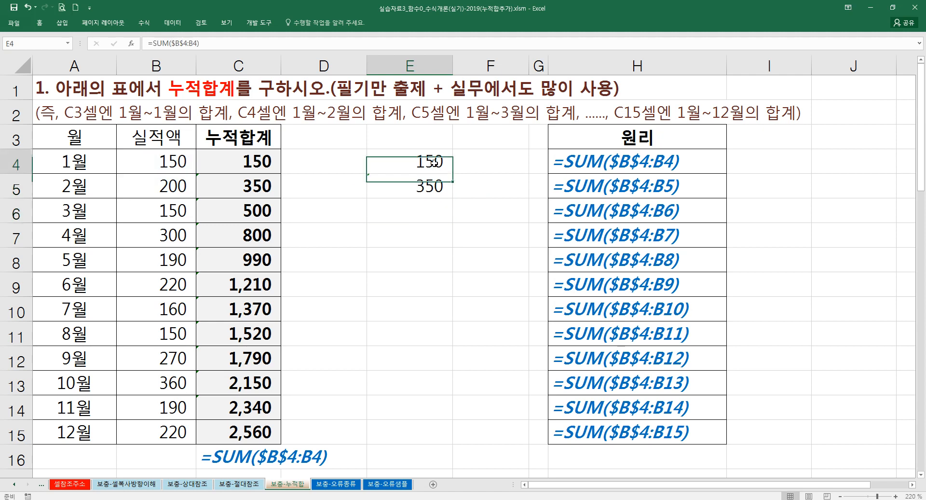
double_click(429, 167)
key(Return)
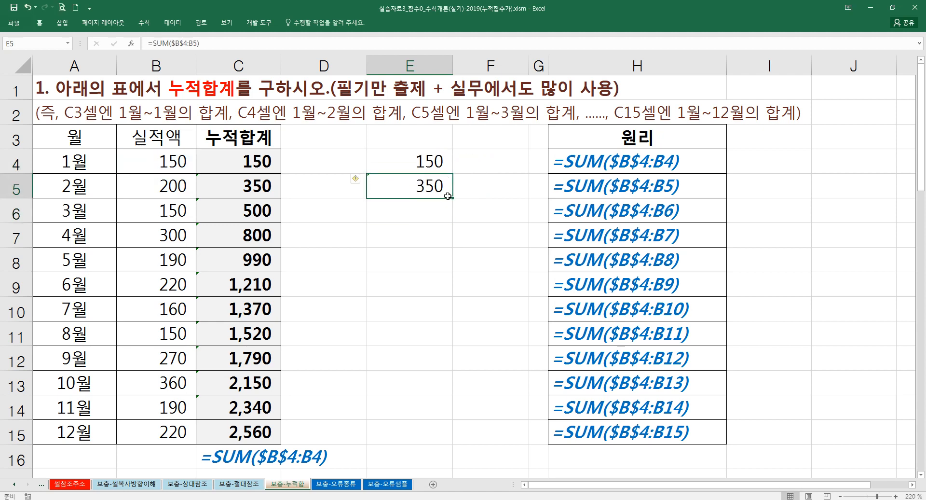
Fill the running-total formula down to E6, examine its fixed start and relative end references, and extend it through E15
drag(453, 197, 454, 225)
double_click(443, 213)
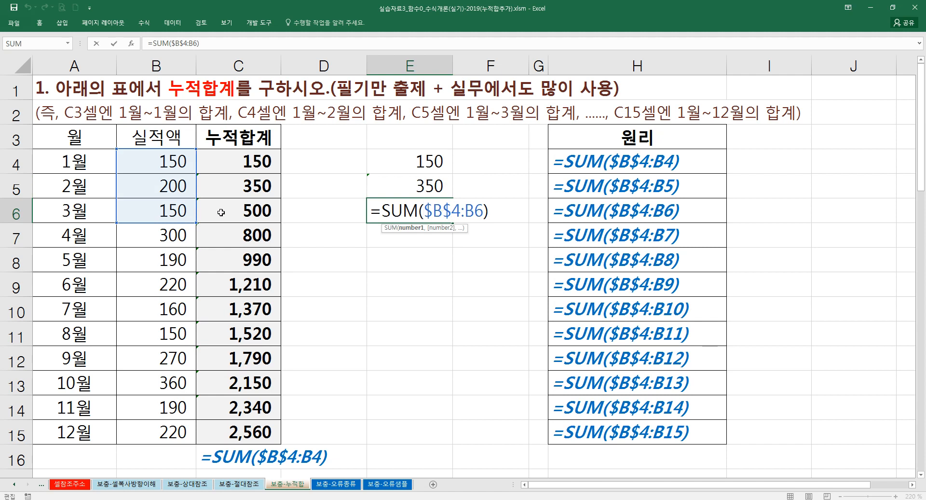
drag(464, 211, 486, 214)
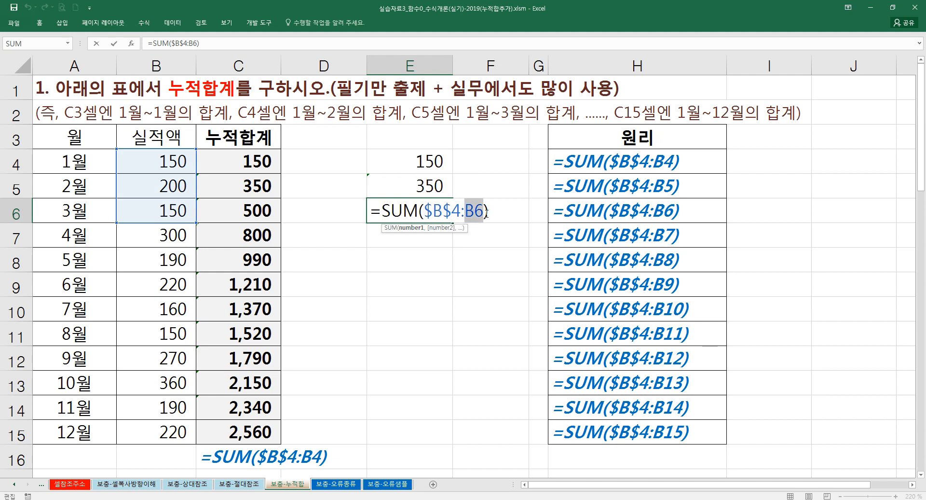
drag(424, 215, 459, 215)
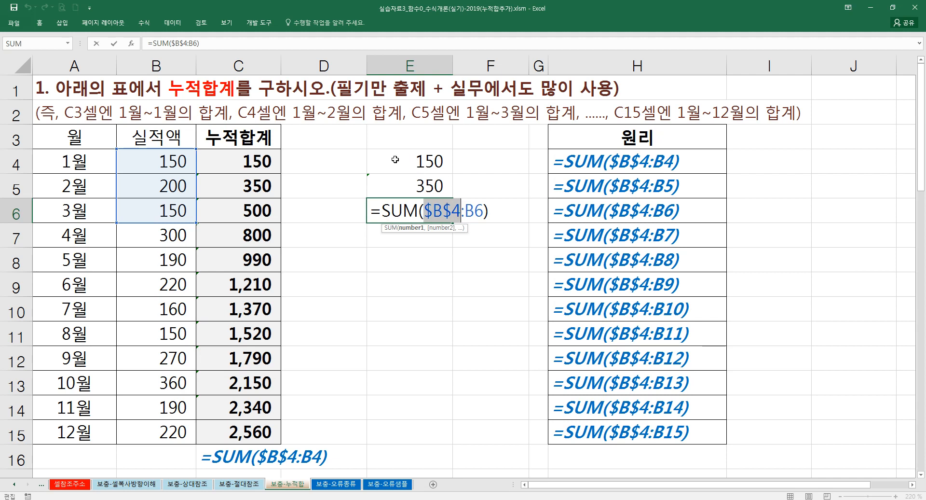
key(Return)
click(446, 210)
drag(453, 222, 446, 440)
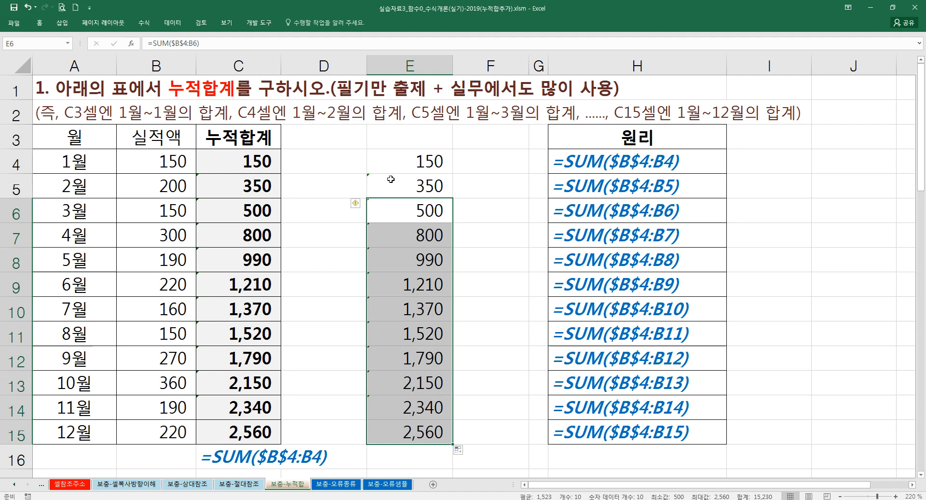
Undo the running-total fills and the formula entry in column E, back to empty cells from E4 down
key(ctrl+z)
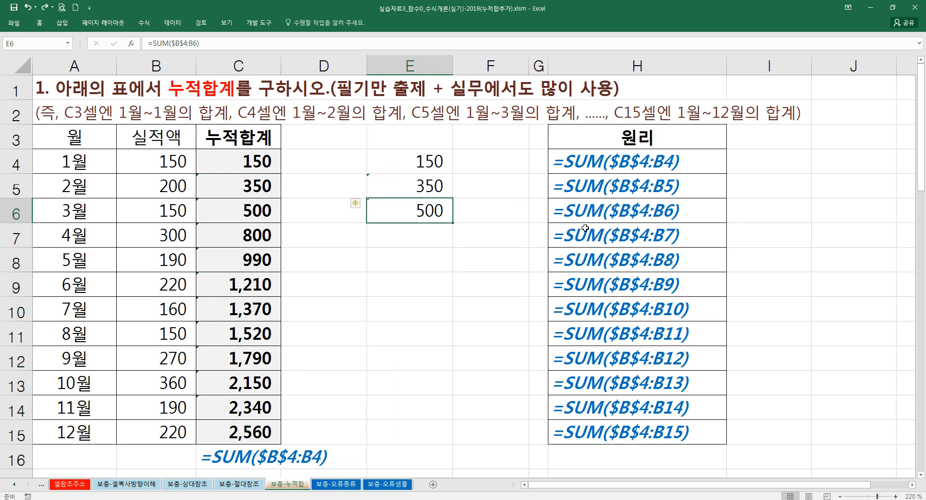
key(ctrl+z)
key(ctrl+z)
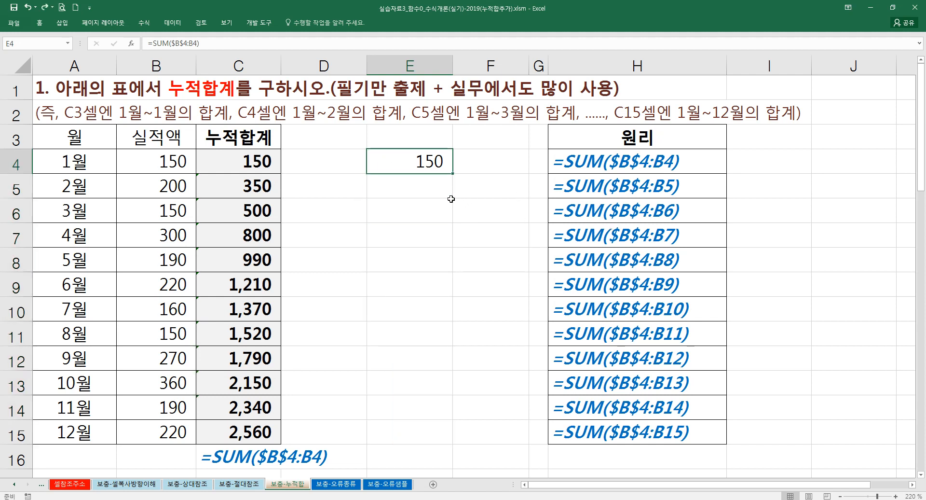
key(ctrl+z)
click(423, 189)
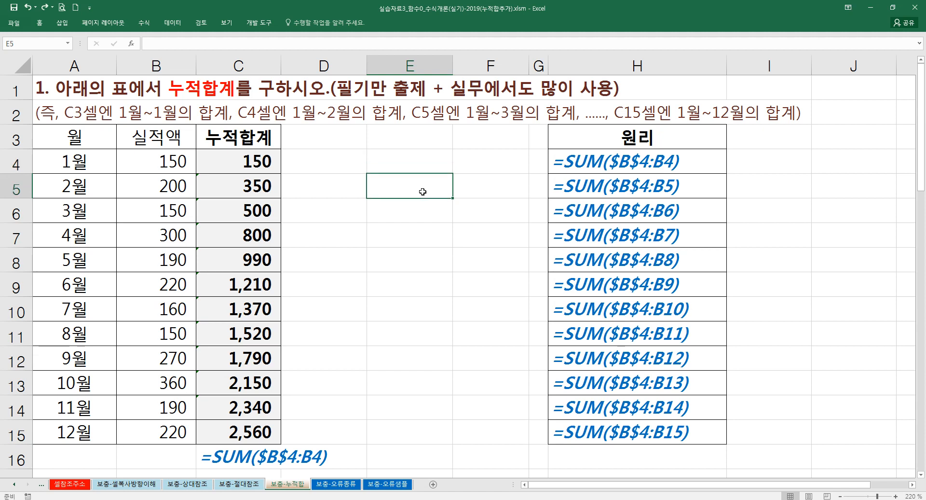
Review the first table's SUM principle column and the notes on absolute start and relative end references, down to the second exercise
click(183, 160)
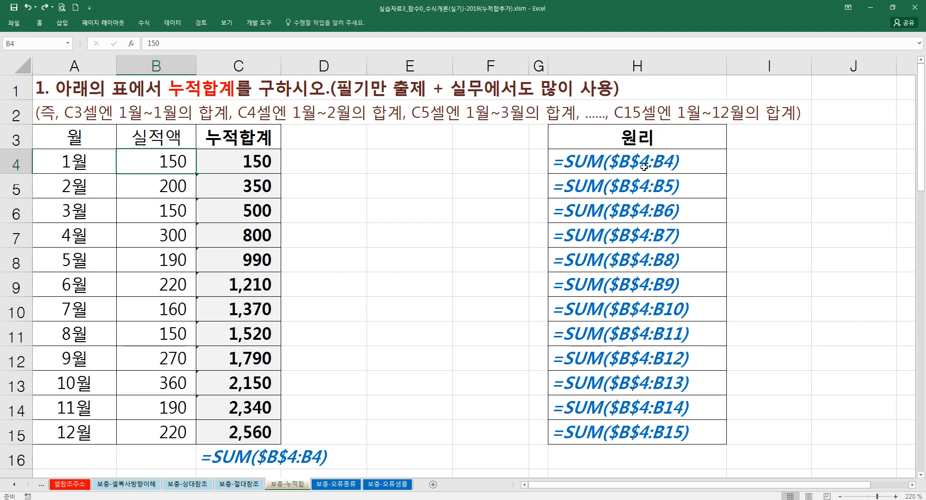
scroll(327, 200, down, 3)
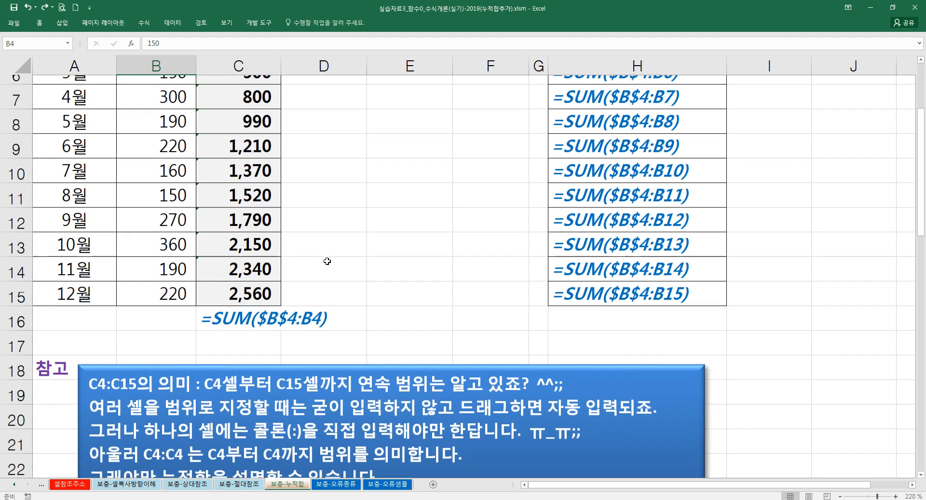
scroll(366, 271, down, 1)
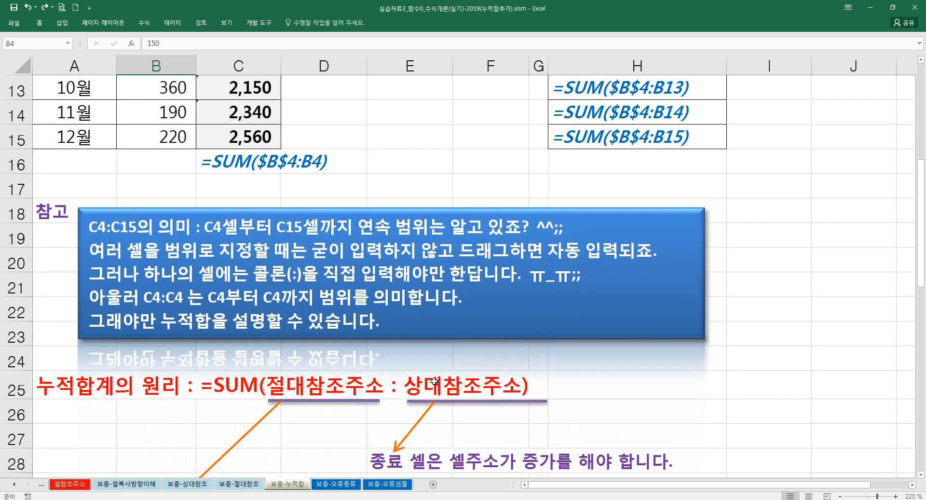
scroll(353, 212, up, 4)
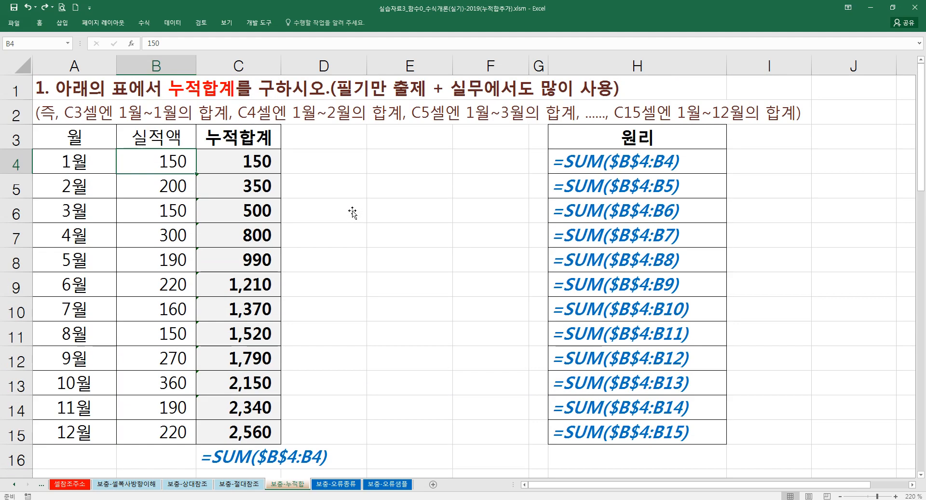
scroll(353, 212, down, 1)
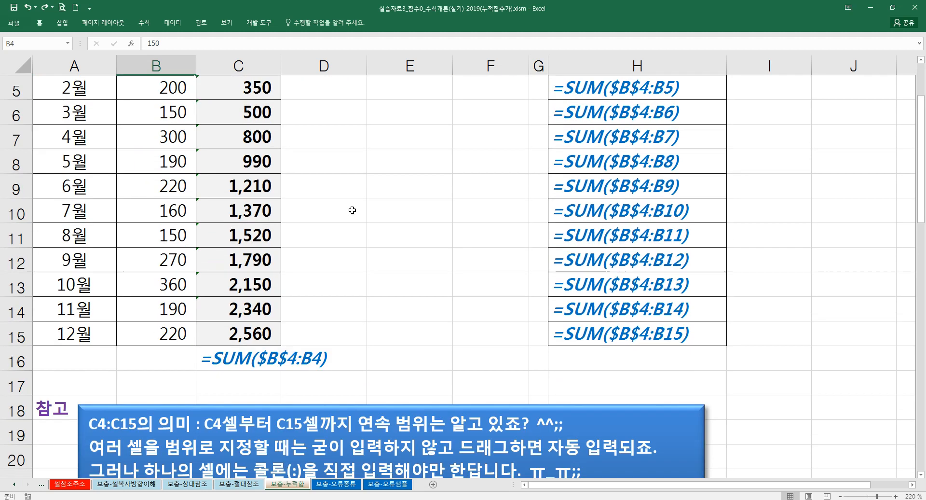
scroll(352, 210, down, 3)
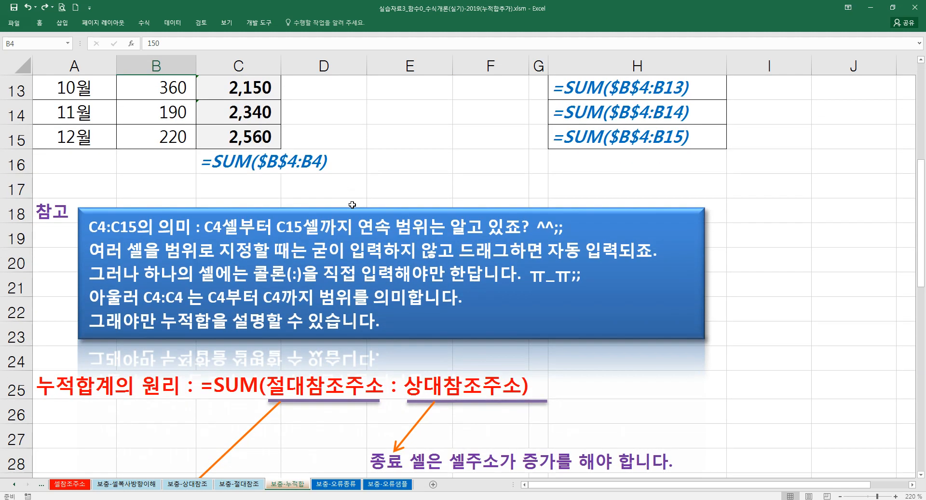
scroll(352, 204, down, 1)
scroll(352, 205, down, 1)
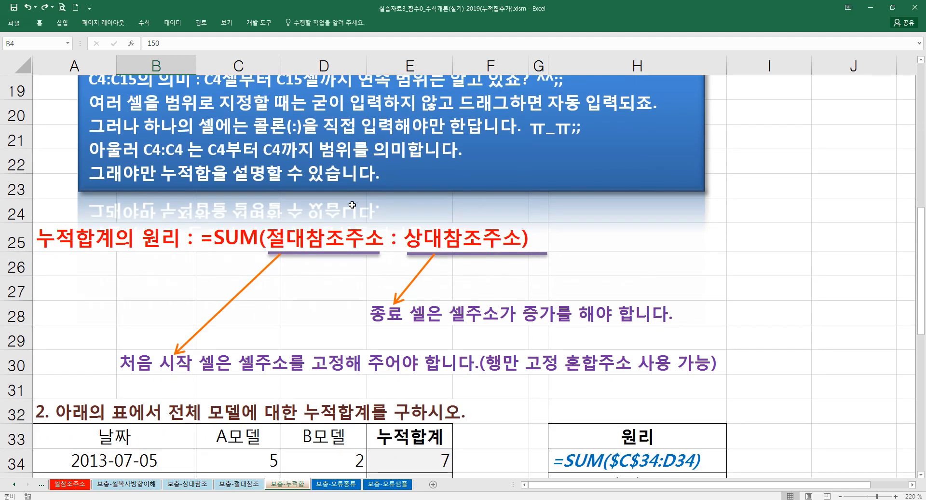
scroll(353, 204, down, 3)
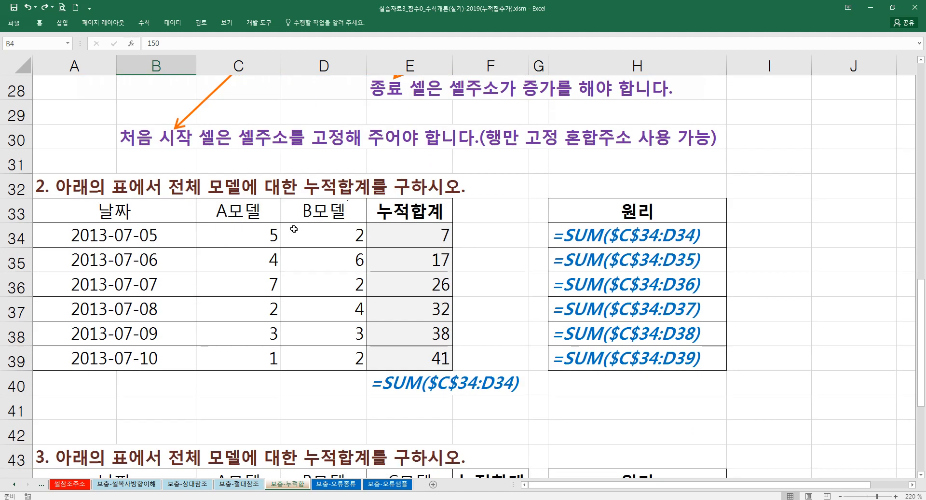
Mark up by pen how the cumulative totals in E34:E36 build from the model A and B values, and clear the marks
click(255, 234)
click(423, 237)
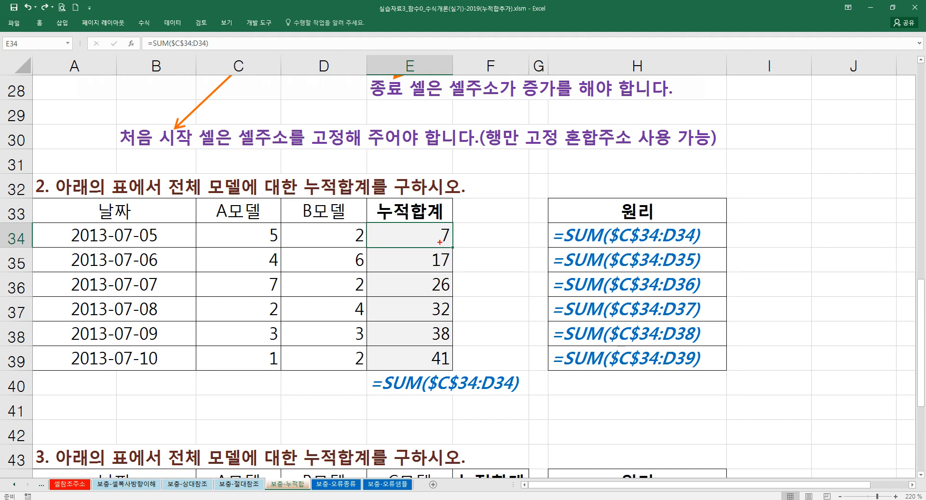
mouse_move(449, 242)
mouse_down()
mouse_move(439, 222)
mouse_move(450, 244)
mouse_up()
mouse_move(311, 236)
mouse_down()
mouse_move(324, 237)
mouse_move(318, 242)
mouse_up()
mouse_move(270, 270)
mouse_down()
mouse_move(286, 256)
mouse_move(287, 269)
mouse_up()
drag(350, 268, 371, 265)
drag(429, 233, 381, 249)
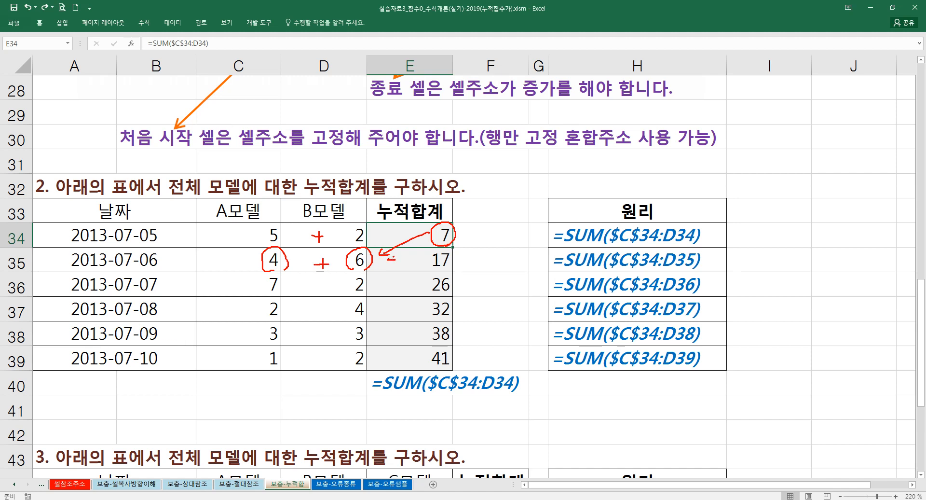
drag(445, 273, 448, 272)
mouse_move(273, 292)
mouse_down()
mouse_move(276, 274)
mouse_move(282, 296)
mouse_up()
drag(354, 289, 401, 287)
mouse_move(395, 281)
mouse_down()
mouse_move(395, 292)
mouse_move(447, 294)
mouse_up()
mouse_move(208, 227)
mouse_down()
mouse_move(207, 333)
mouse_move(283, 359)
mouse_move(351, 283)
mouse_move(216, 241)
mouse_move(211, 265)
mouse_up()
key(Escape)
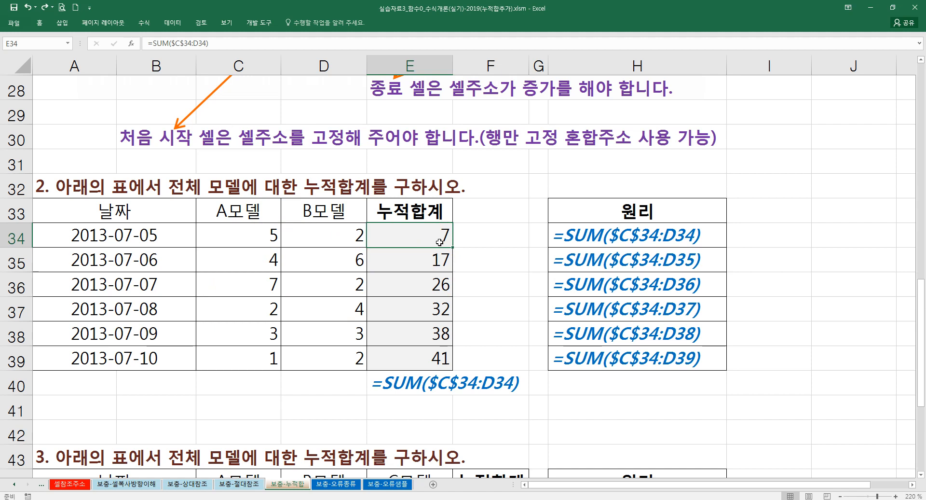
Enter =SUM($C$34:D34) in F34, with the start reference absolute and the end reference relative
click(477, 240)
text(=sum)
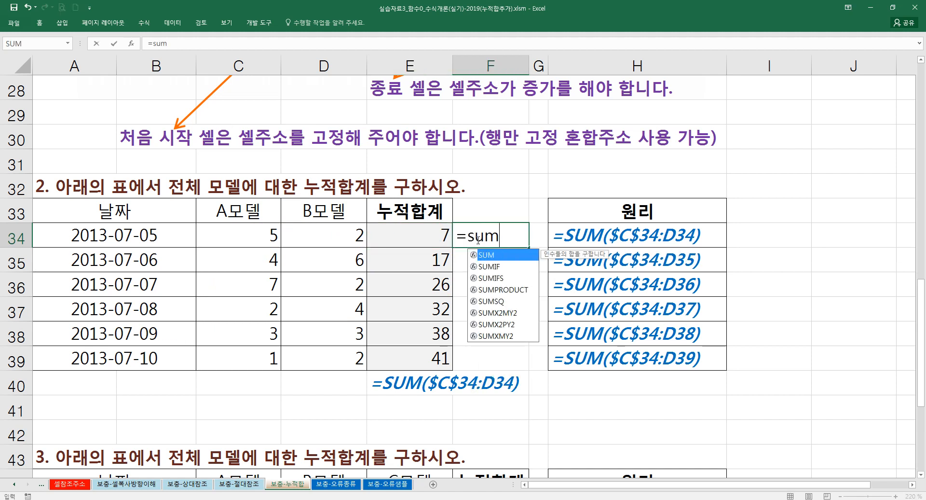
key(Tab)
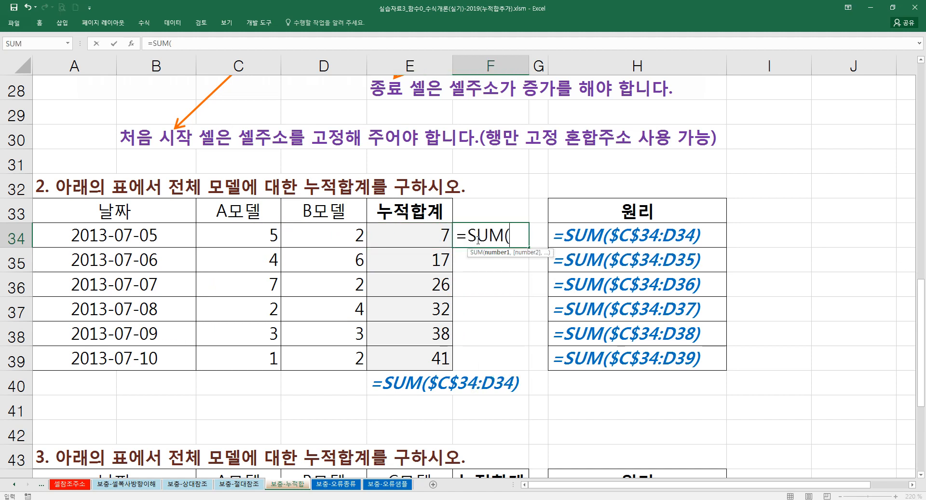
drag(251, 236, 324, 236)
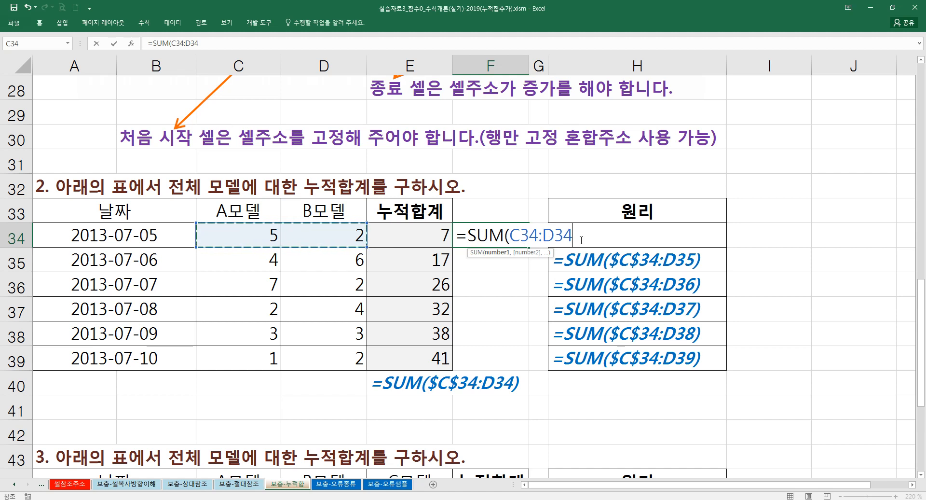
text())
click(527, 234)
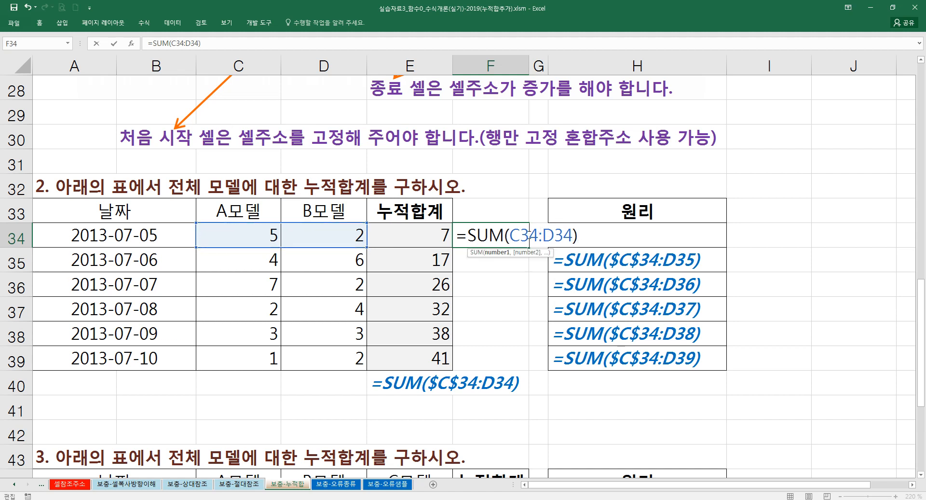
key(F4)
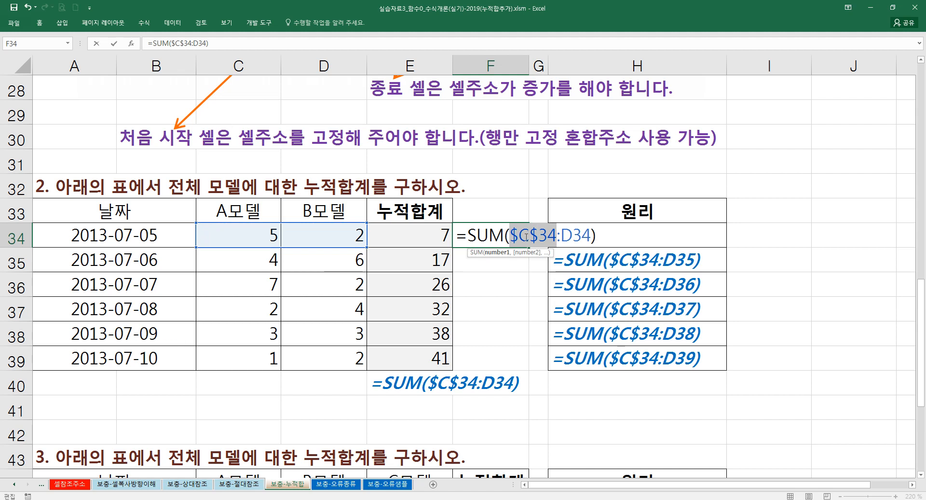
key(Return)
Fill the F34 running-total formula down to F35 and compare the summed ranges in both cells
click(493, 236)
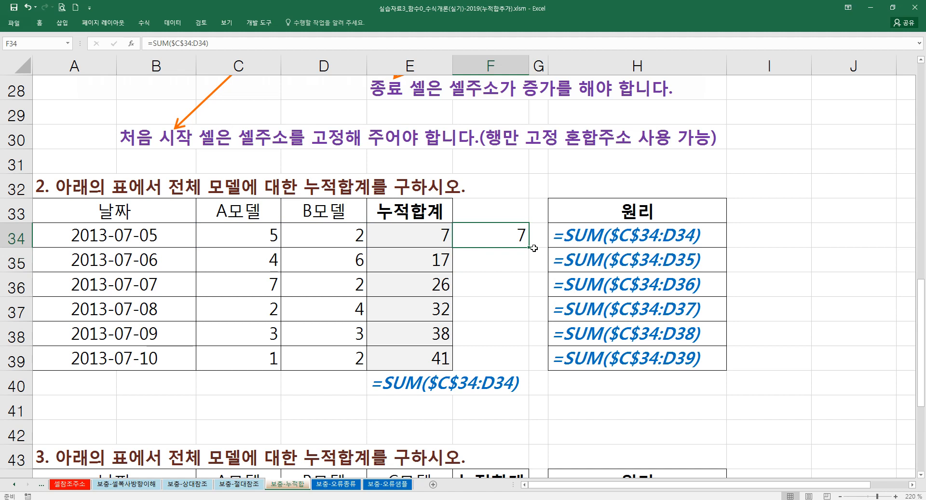
drag(529, 247, 525, 269)
double_click(505, 262)
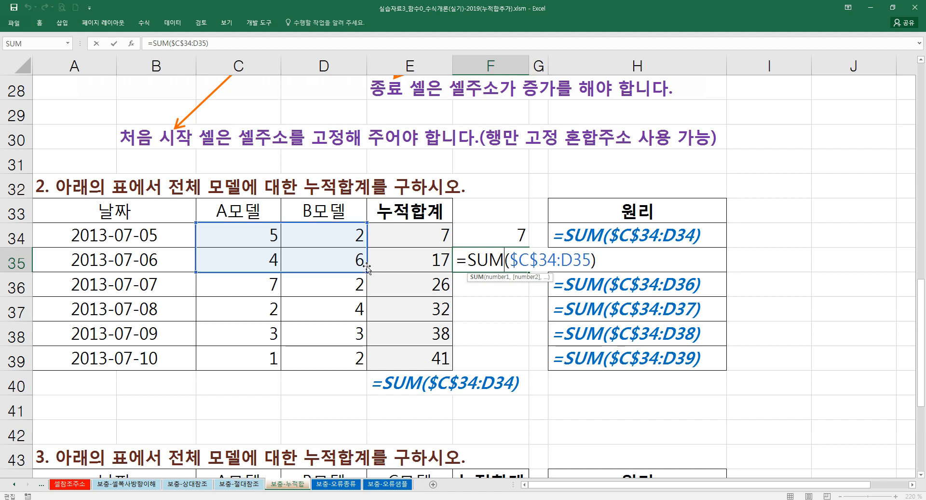
key(Return)
double_click(478, 237)
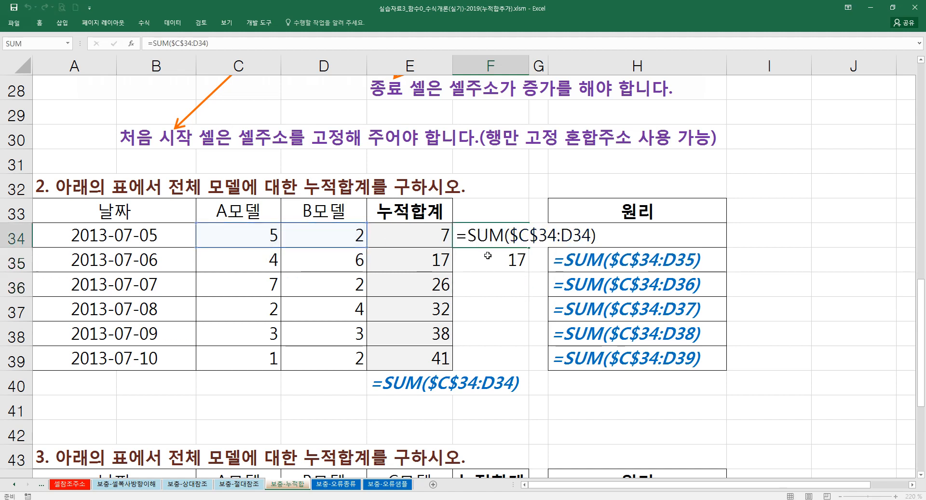
key(Return)
Extend the running-total formula from F35 to F36 and inspect the range it sums
drag(528, 273, 532, 298)
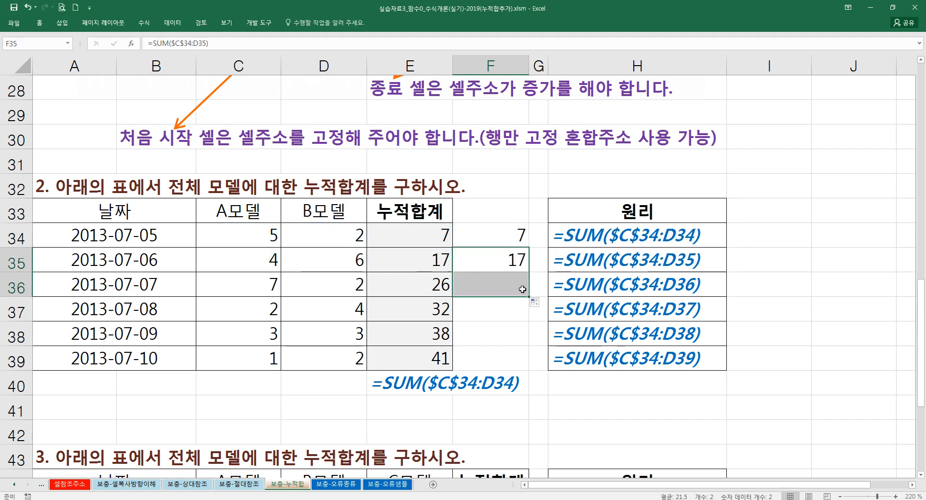
double_click(502, 285)
key(Return)
click(501, 238)
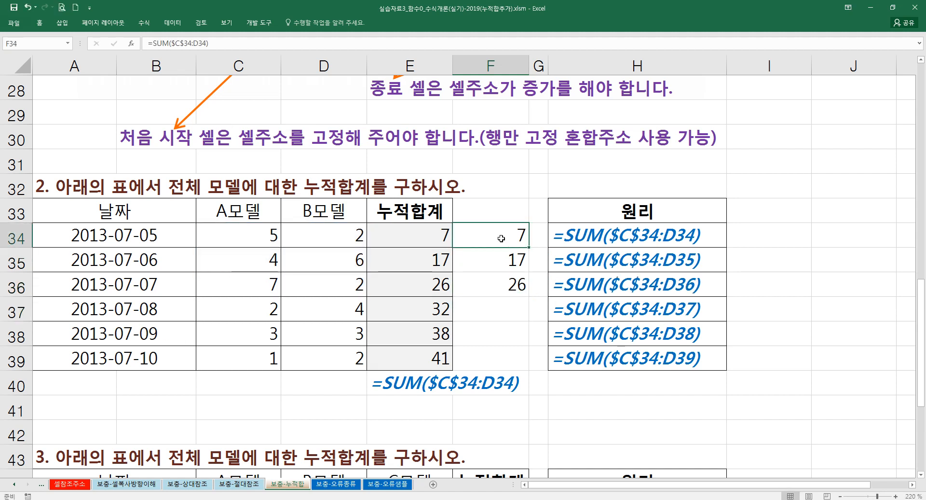
Compare the F36 formula with the cumulative-sum principle note and clear the trial formulas in F34:F36
scroll(451, 243, up, 3)
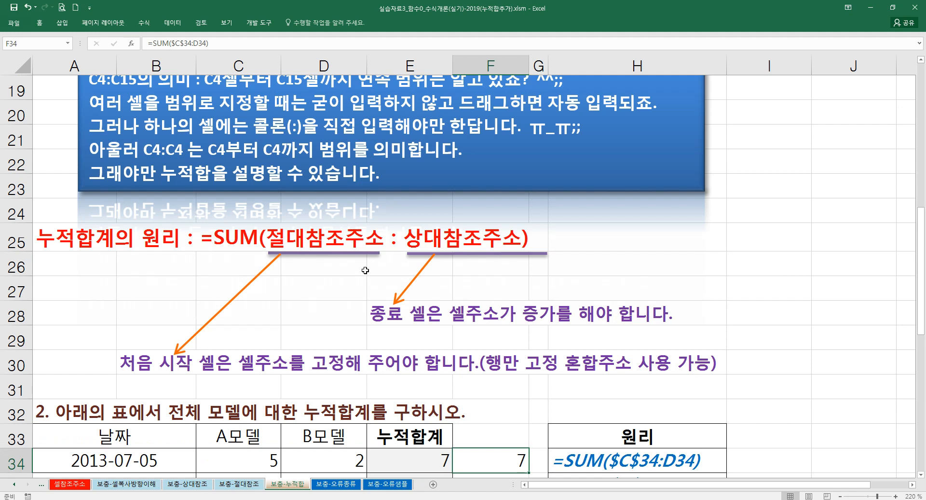
scroll(415, 266, down, 2)
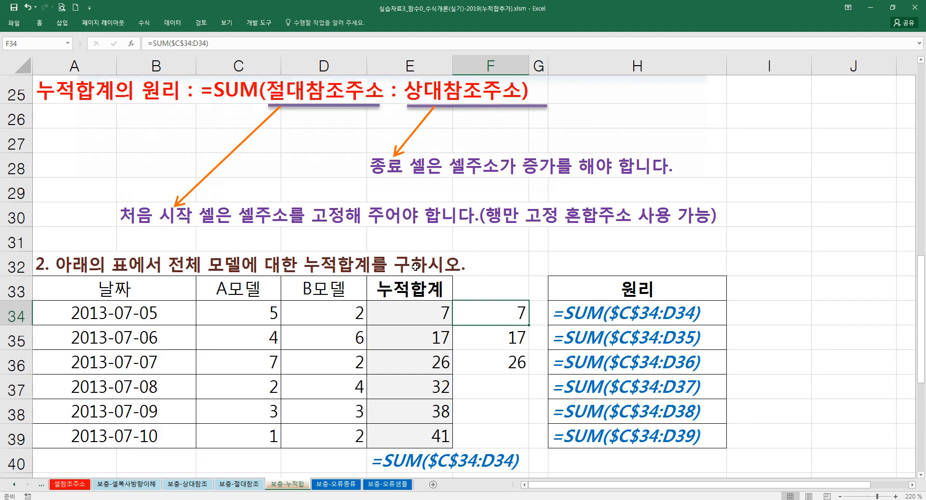
scroll(416, 266, down, 2)
click(454, 231)
double_click(504, 210)
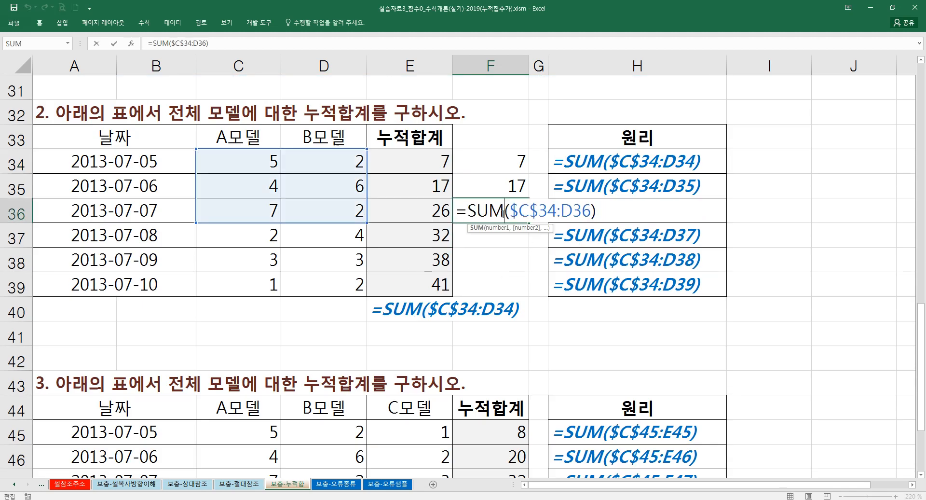
key(Escape)
drag(496, 167, 495, 207)
key(Delete)
Examine the third exercise's first data row C45:E45 and the range referenced by the cumulative formula in F45
scroll(487, 213, down, 2)
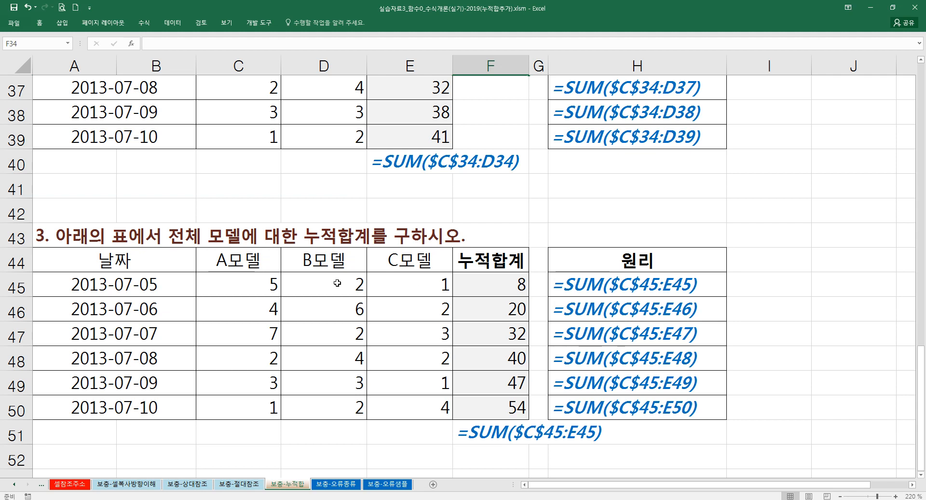
click(259, 284)
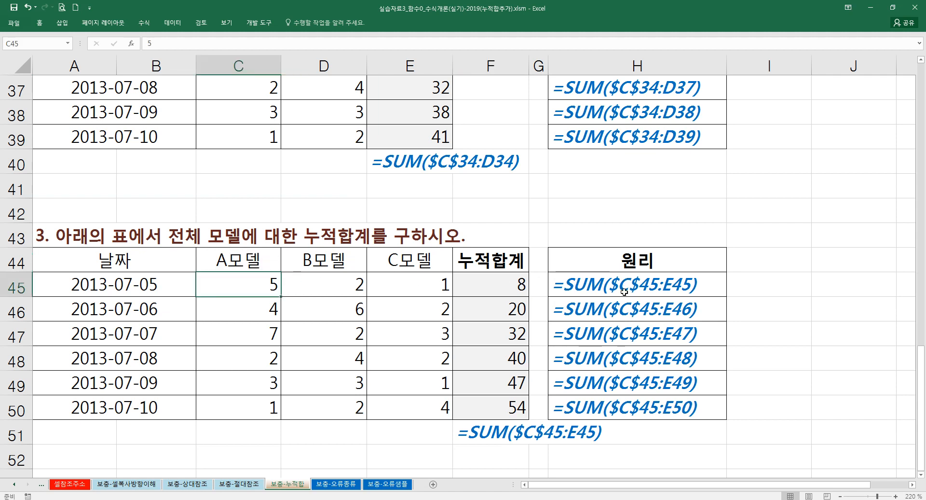
drag(274, 287, 441, 293)
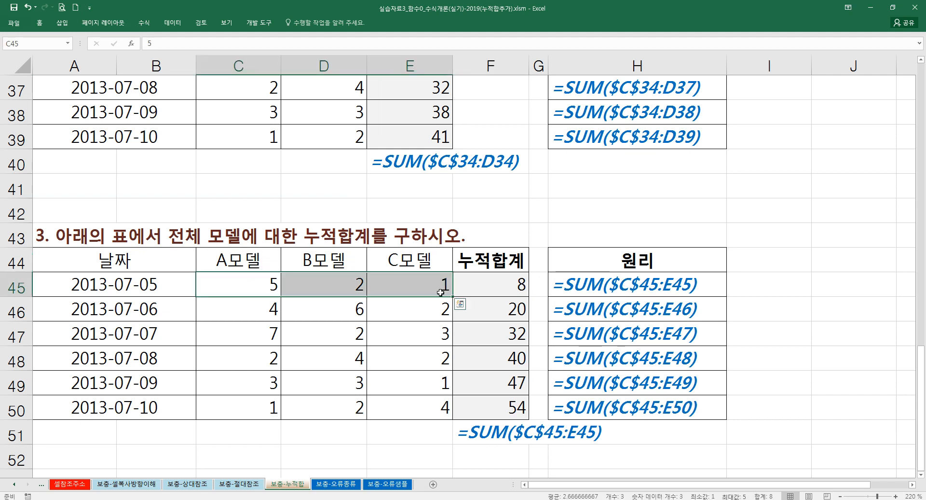
double_click(489, 284)
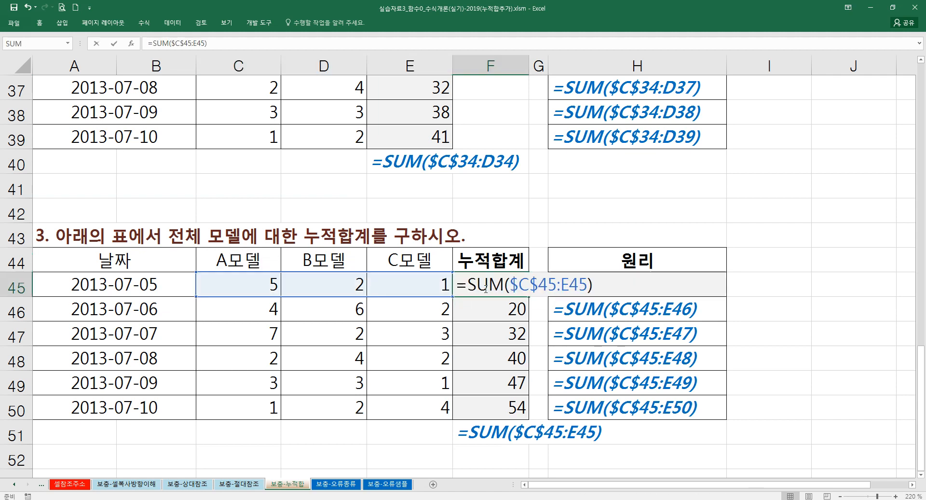
key(Return)
Fill the F45 cumulative formula down to F46 and inspect the range it references
click(518, 285)
drag(529, 296, 529, 314)
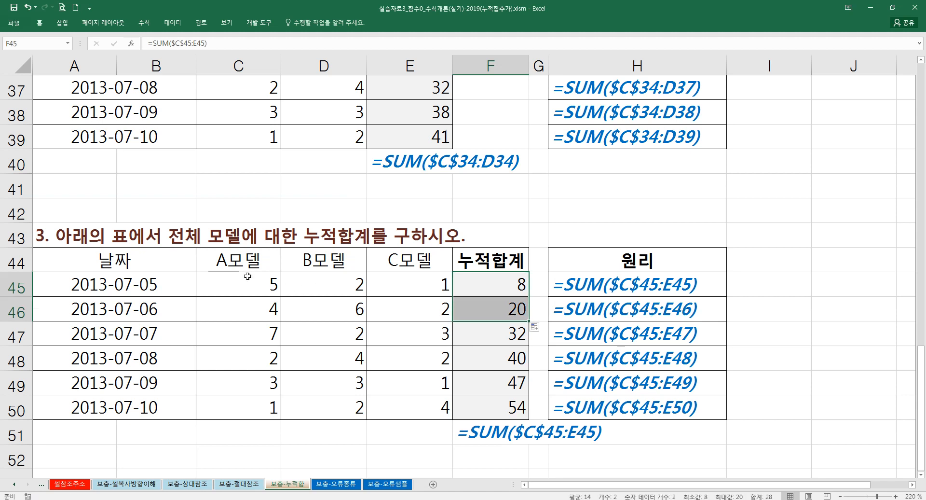
double_click(475, 313)
Inspect the expanding ranges in the F47 and F48 cumulative formulas and return to the first exercise at the sheet's beginning
click(484, 335)
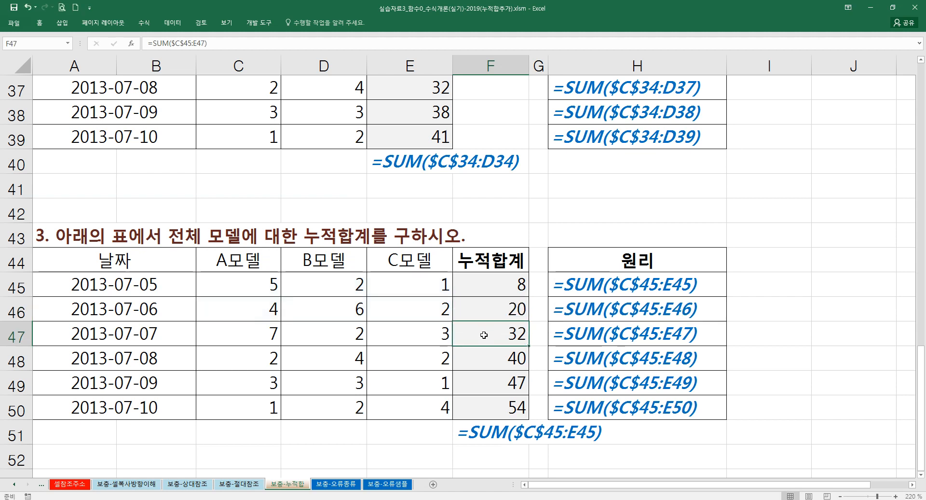
double_click(483, 335)
click(484, 359)
double_click(485, 358)
click(484, 335)
click(487, 285)
scroll(477, 270, up, 6)
scroll(448, 266, up, 6)
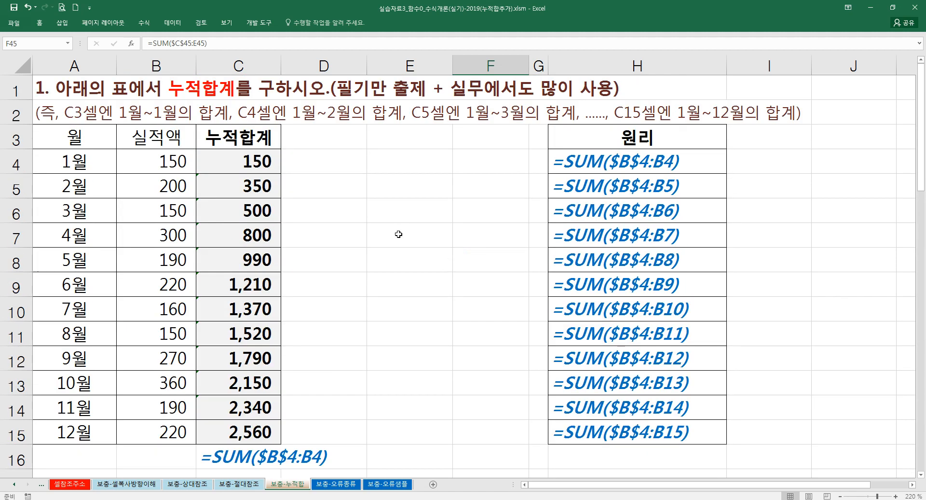